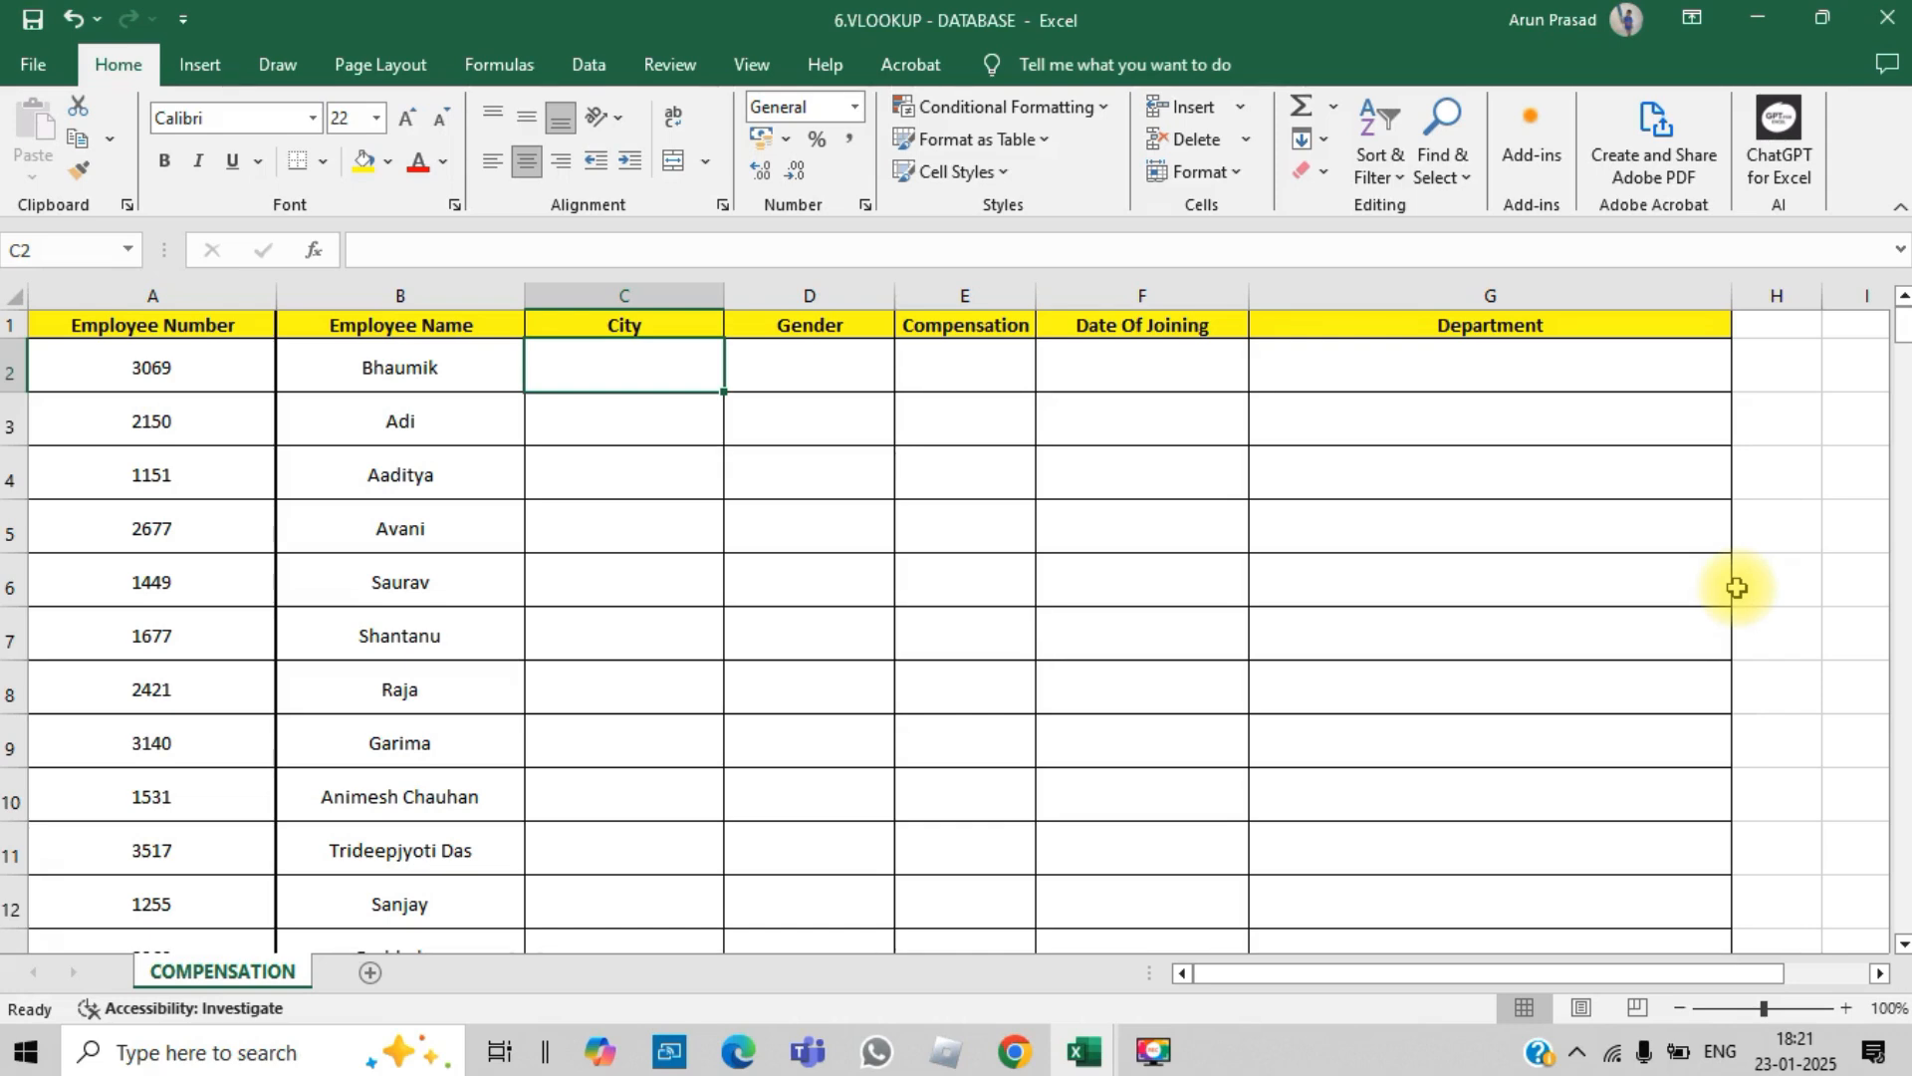
# Step: View the mapping file, and search it for the employee number copied from cell A2 of the database workbook
pyautogui.hotkey('alt', 'Tab')
pyautogui.press('Tab')
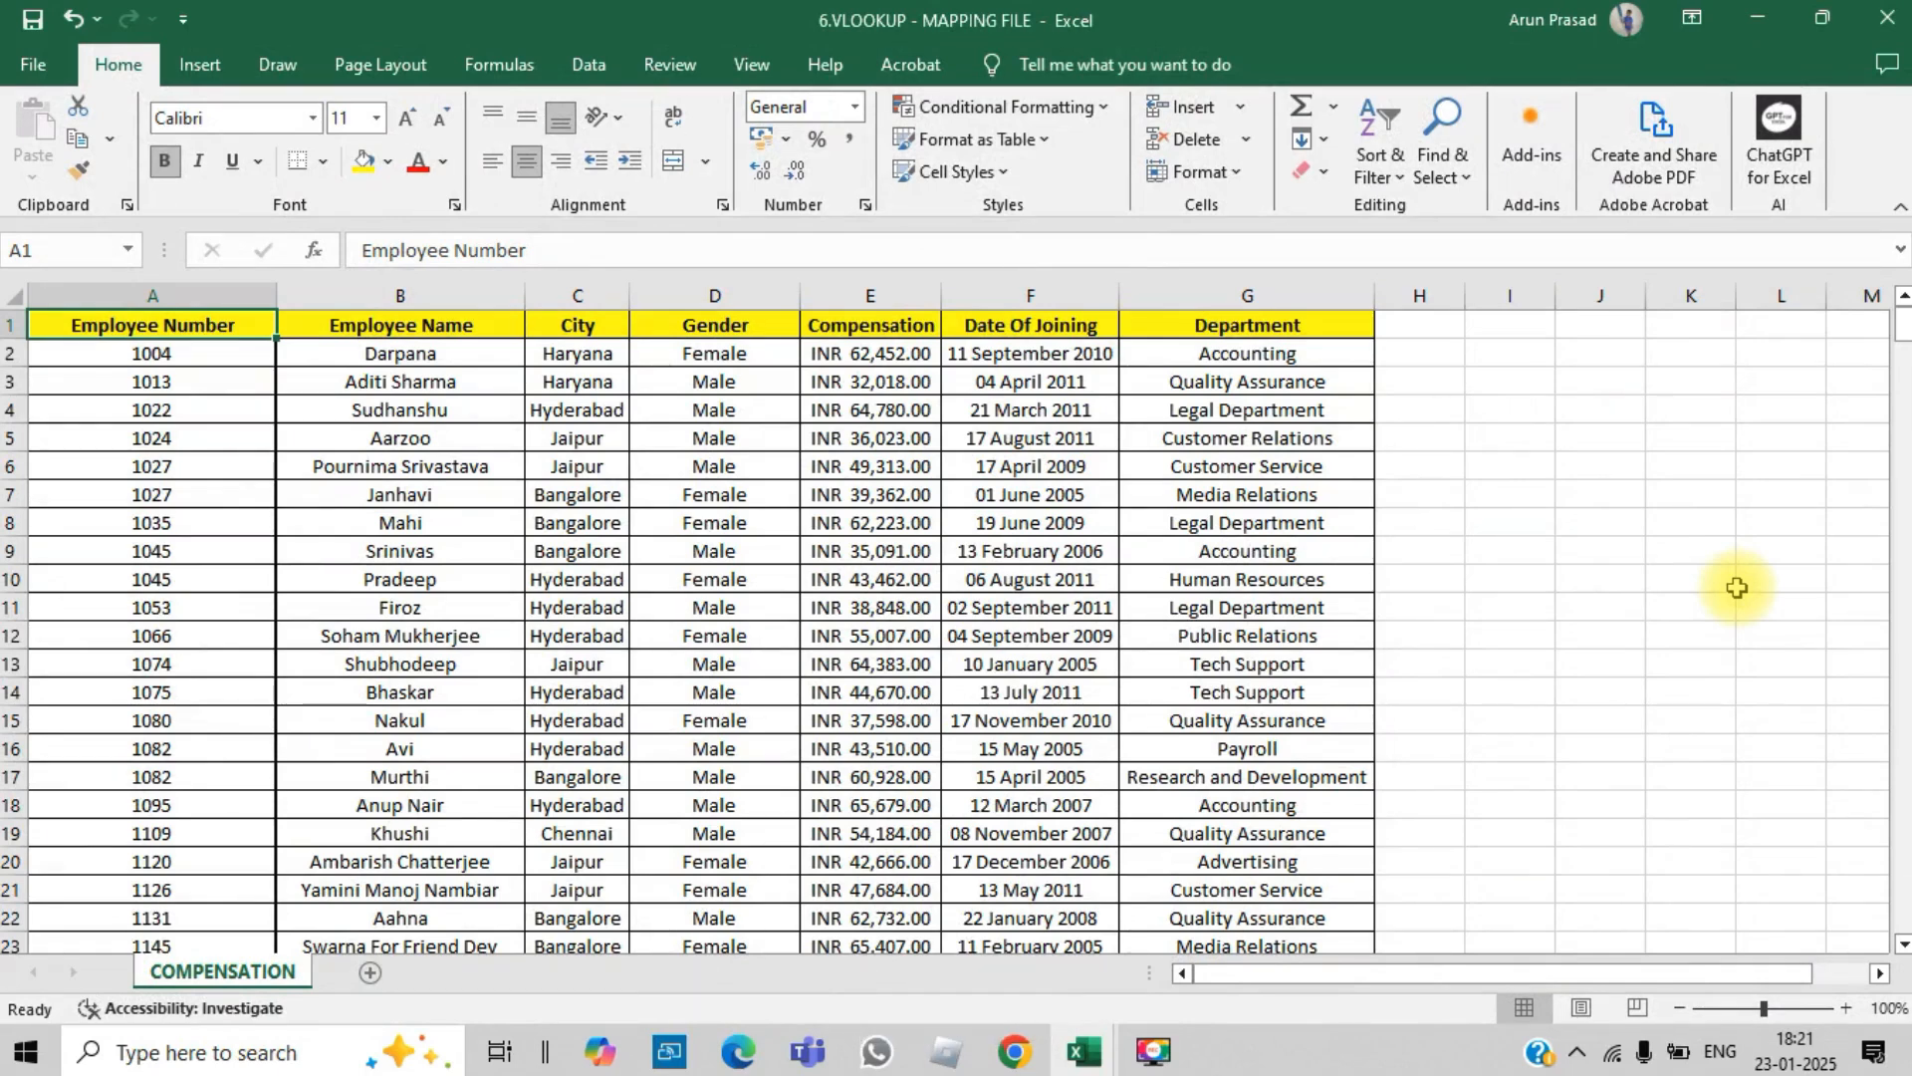
pyautogui.hotkey('alt', 'Tab')
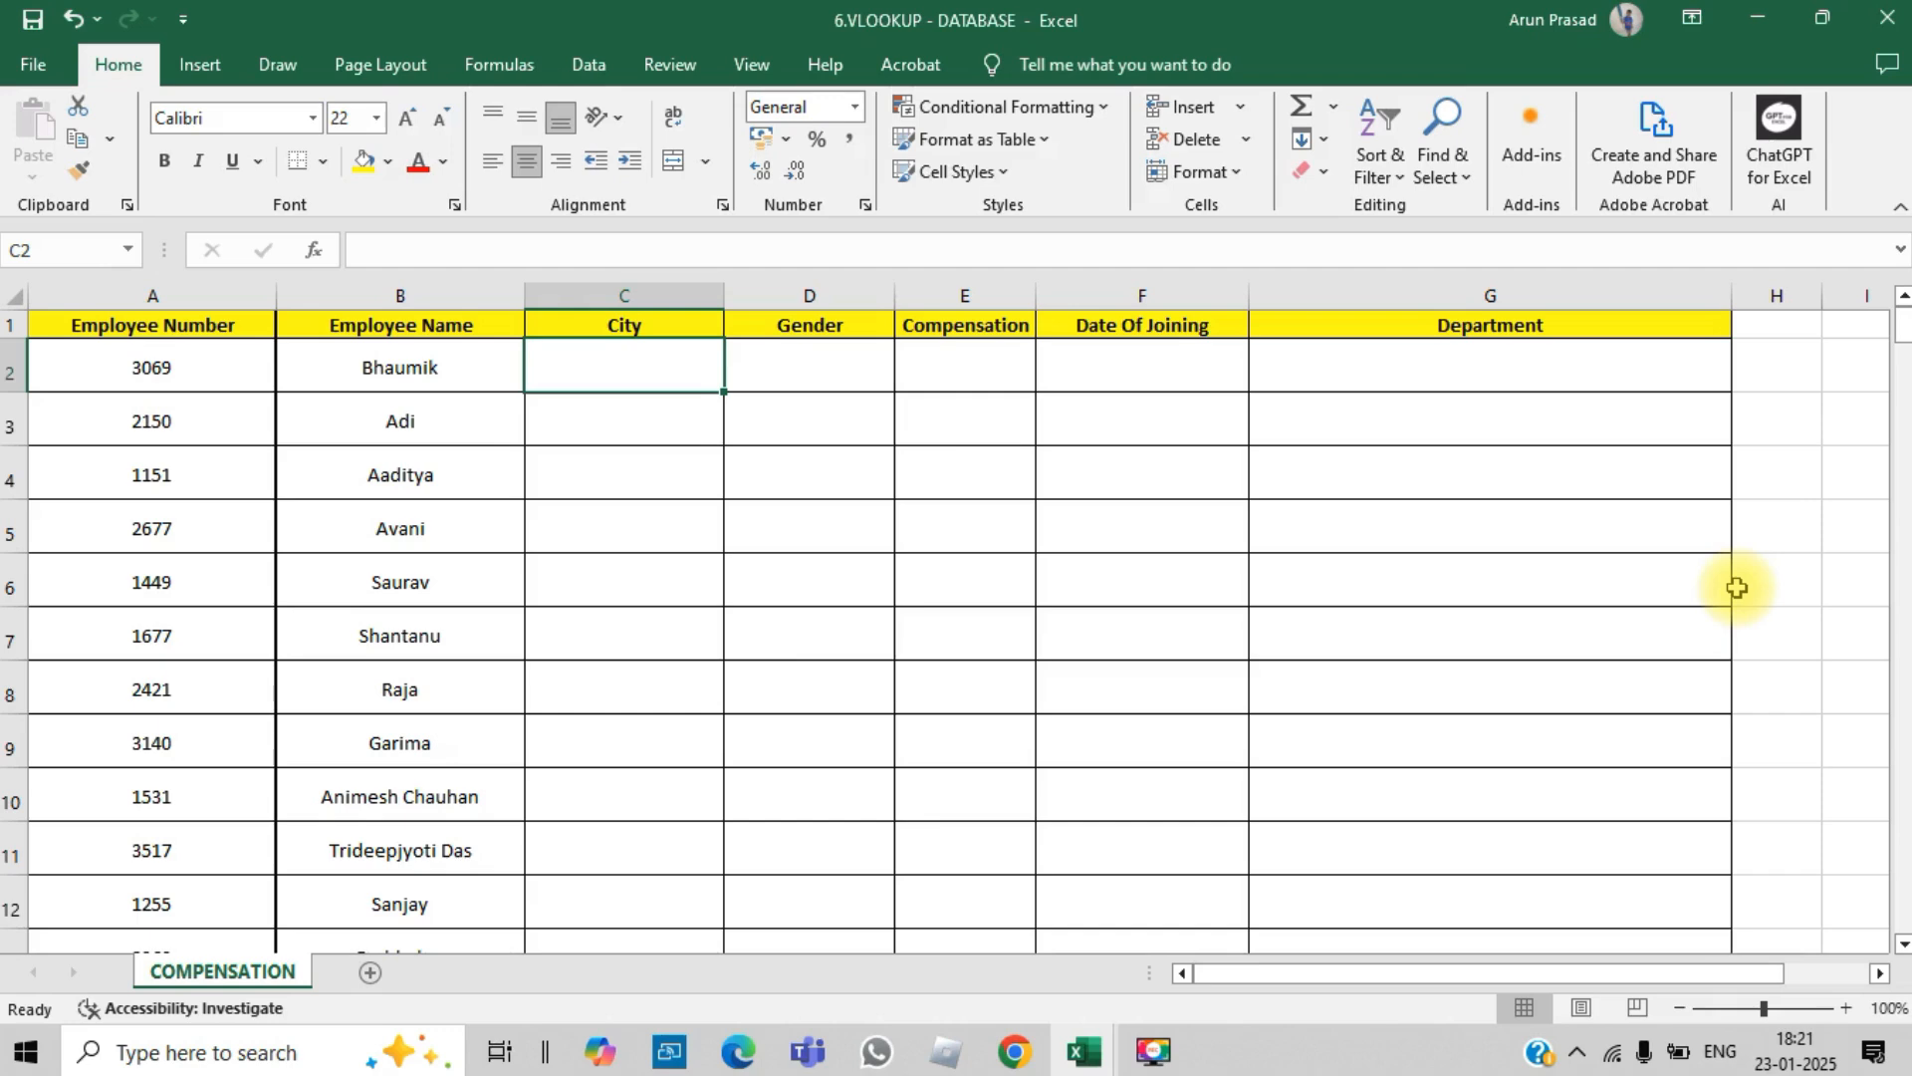
pyautogui.press('Left')
pyautogui.press('Left')
pyautogui.hotkey('ctrl', 'c')
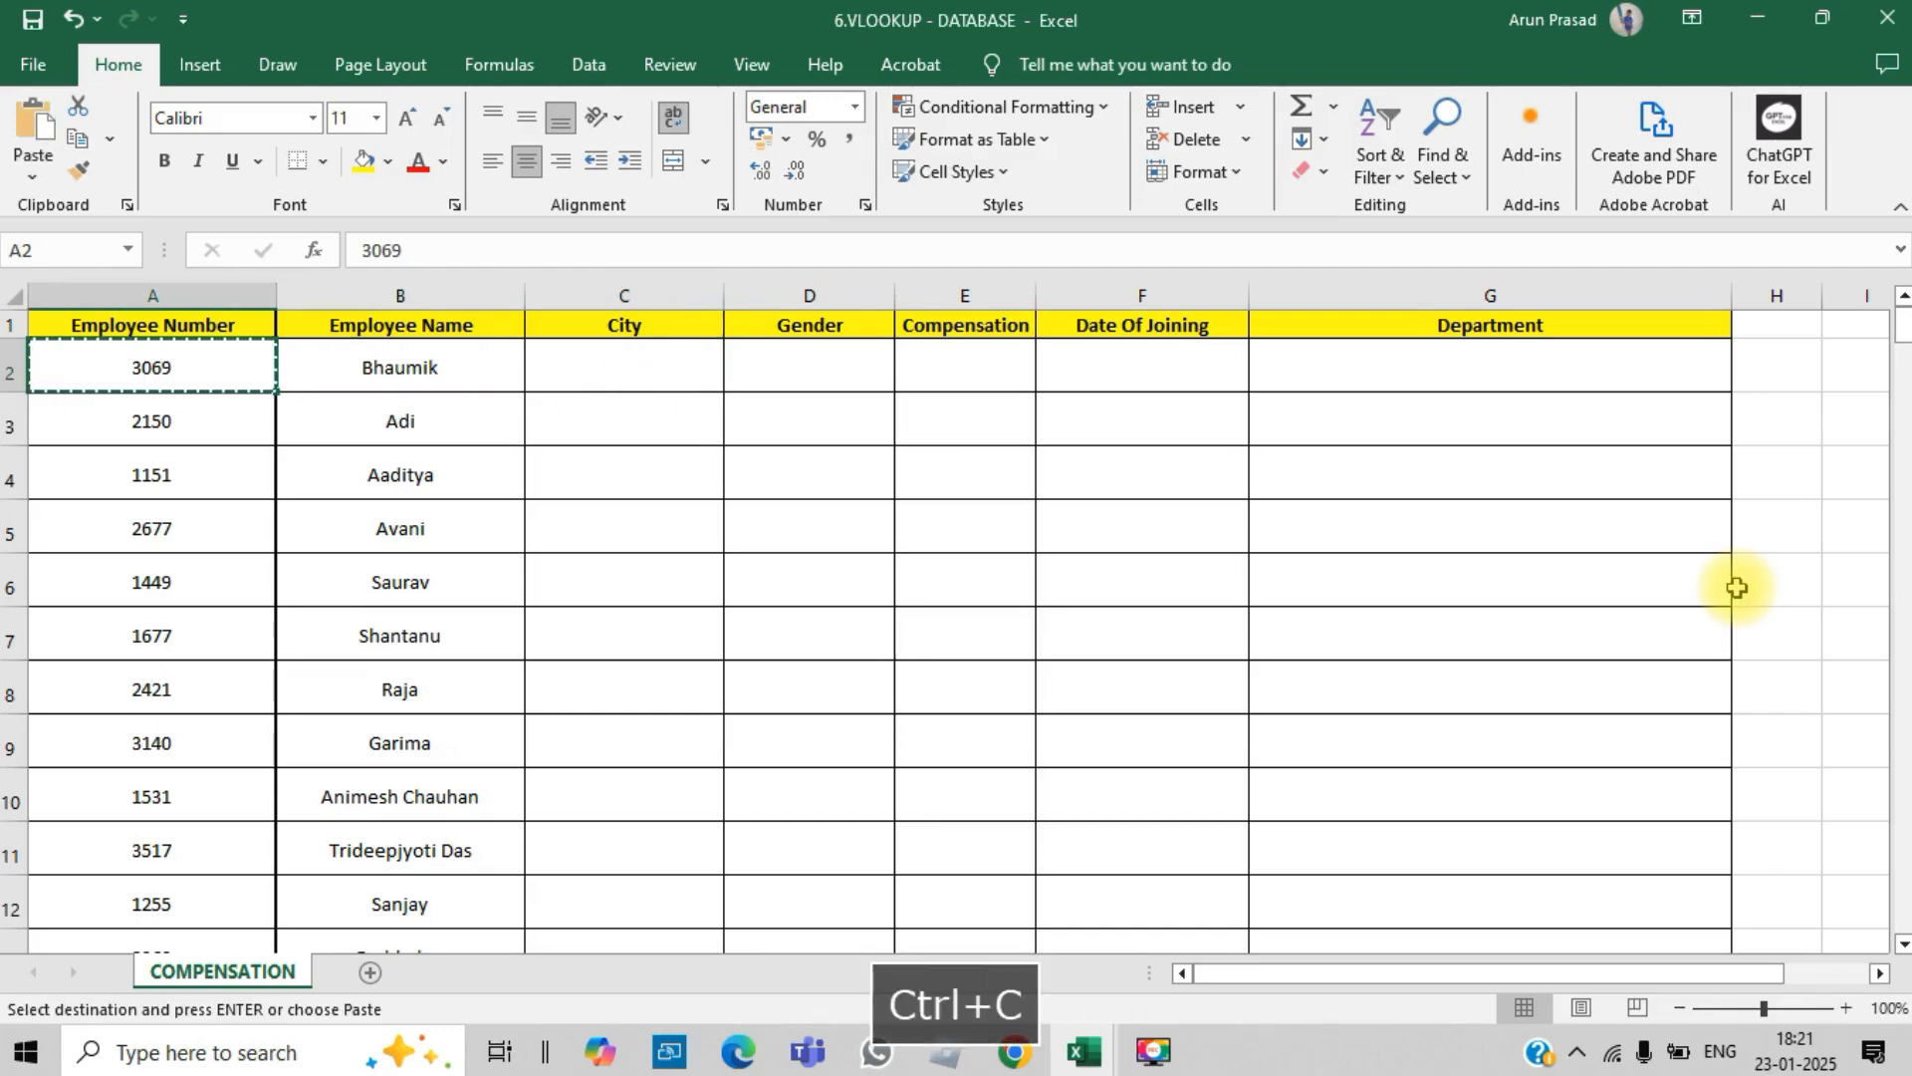
pyautogui.hotkey('ctrl', 'Tab')
pyautogui.hotkey('ctrl', 'f')
pyautogui.hotkey('ctrl', 'v')
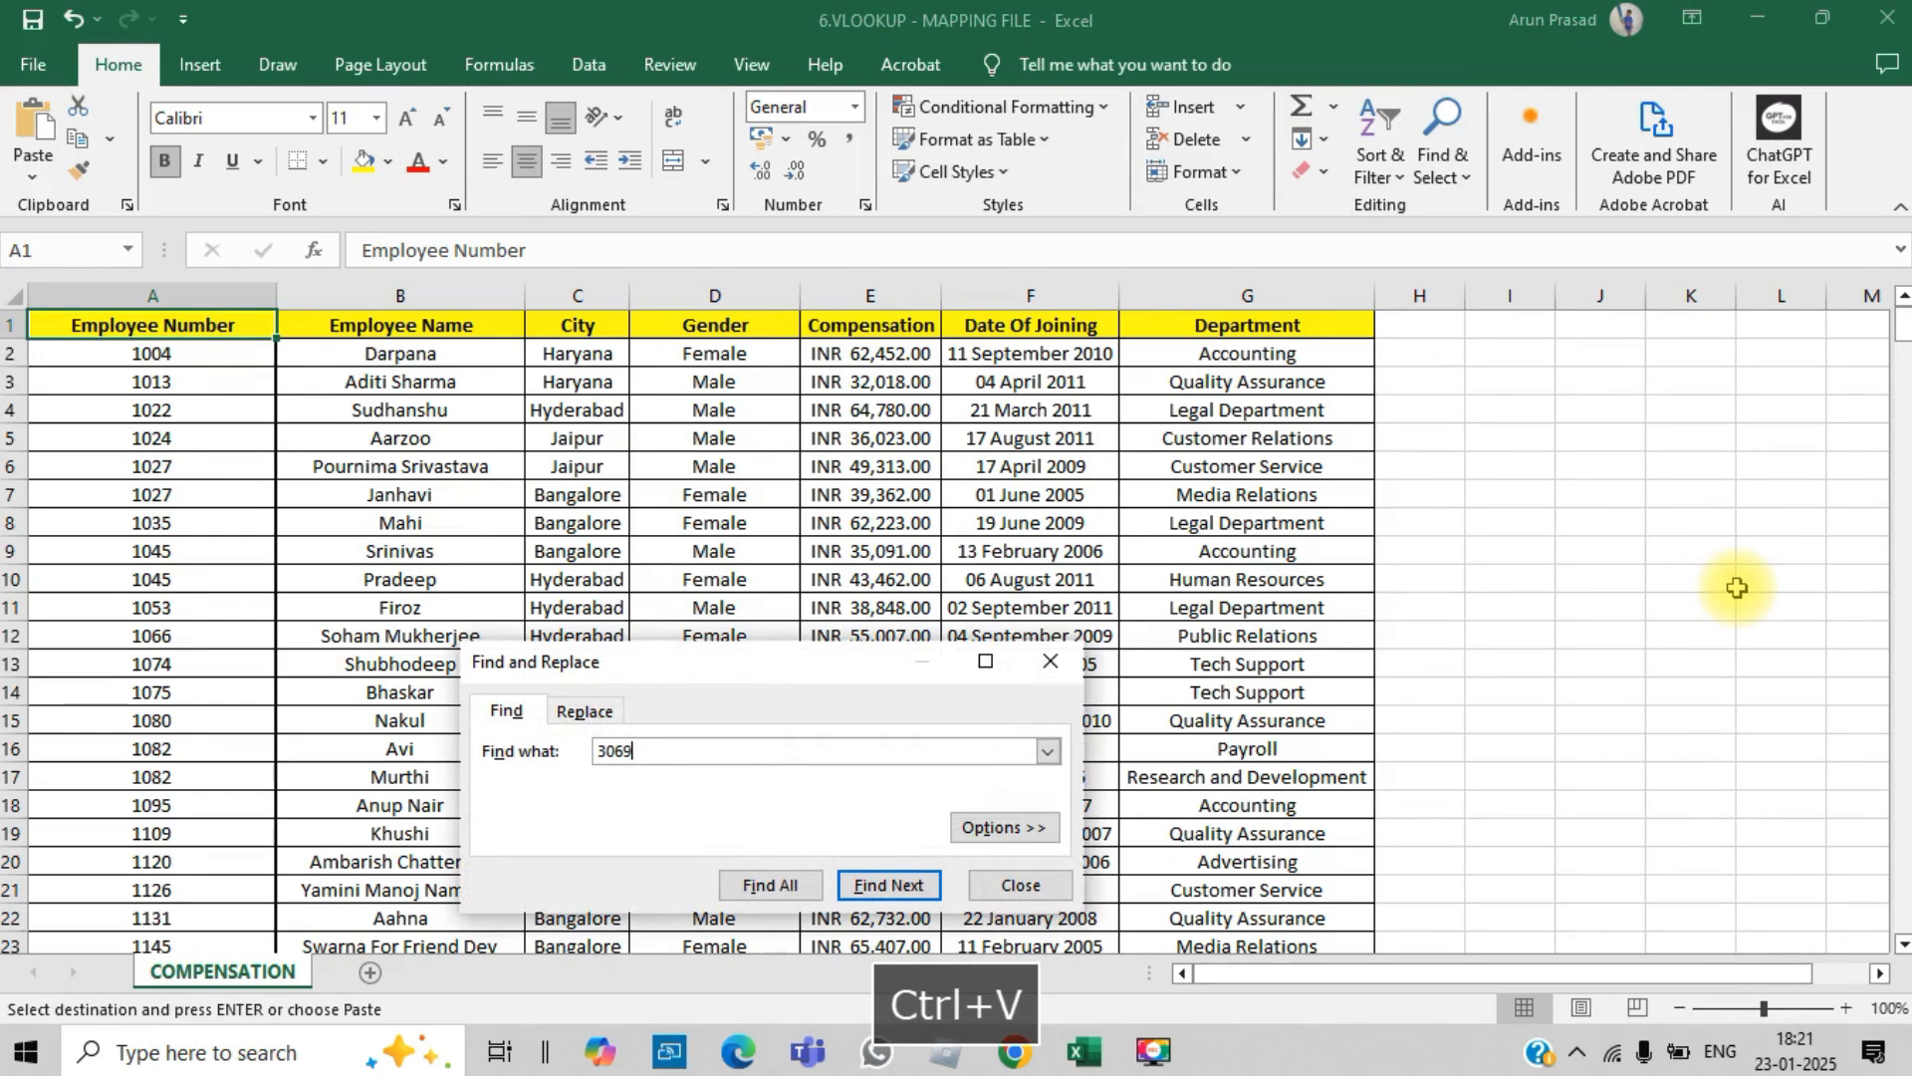
pyautogui.press('Return')
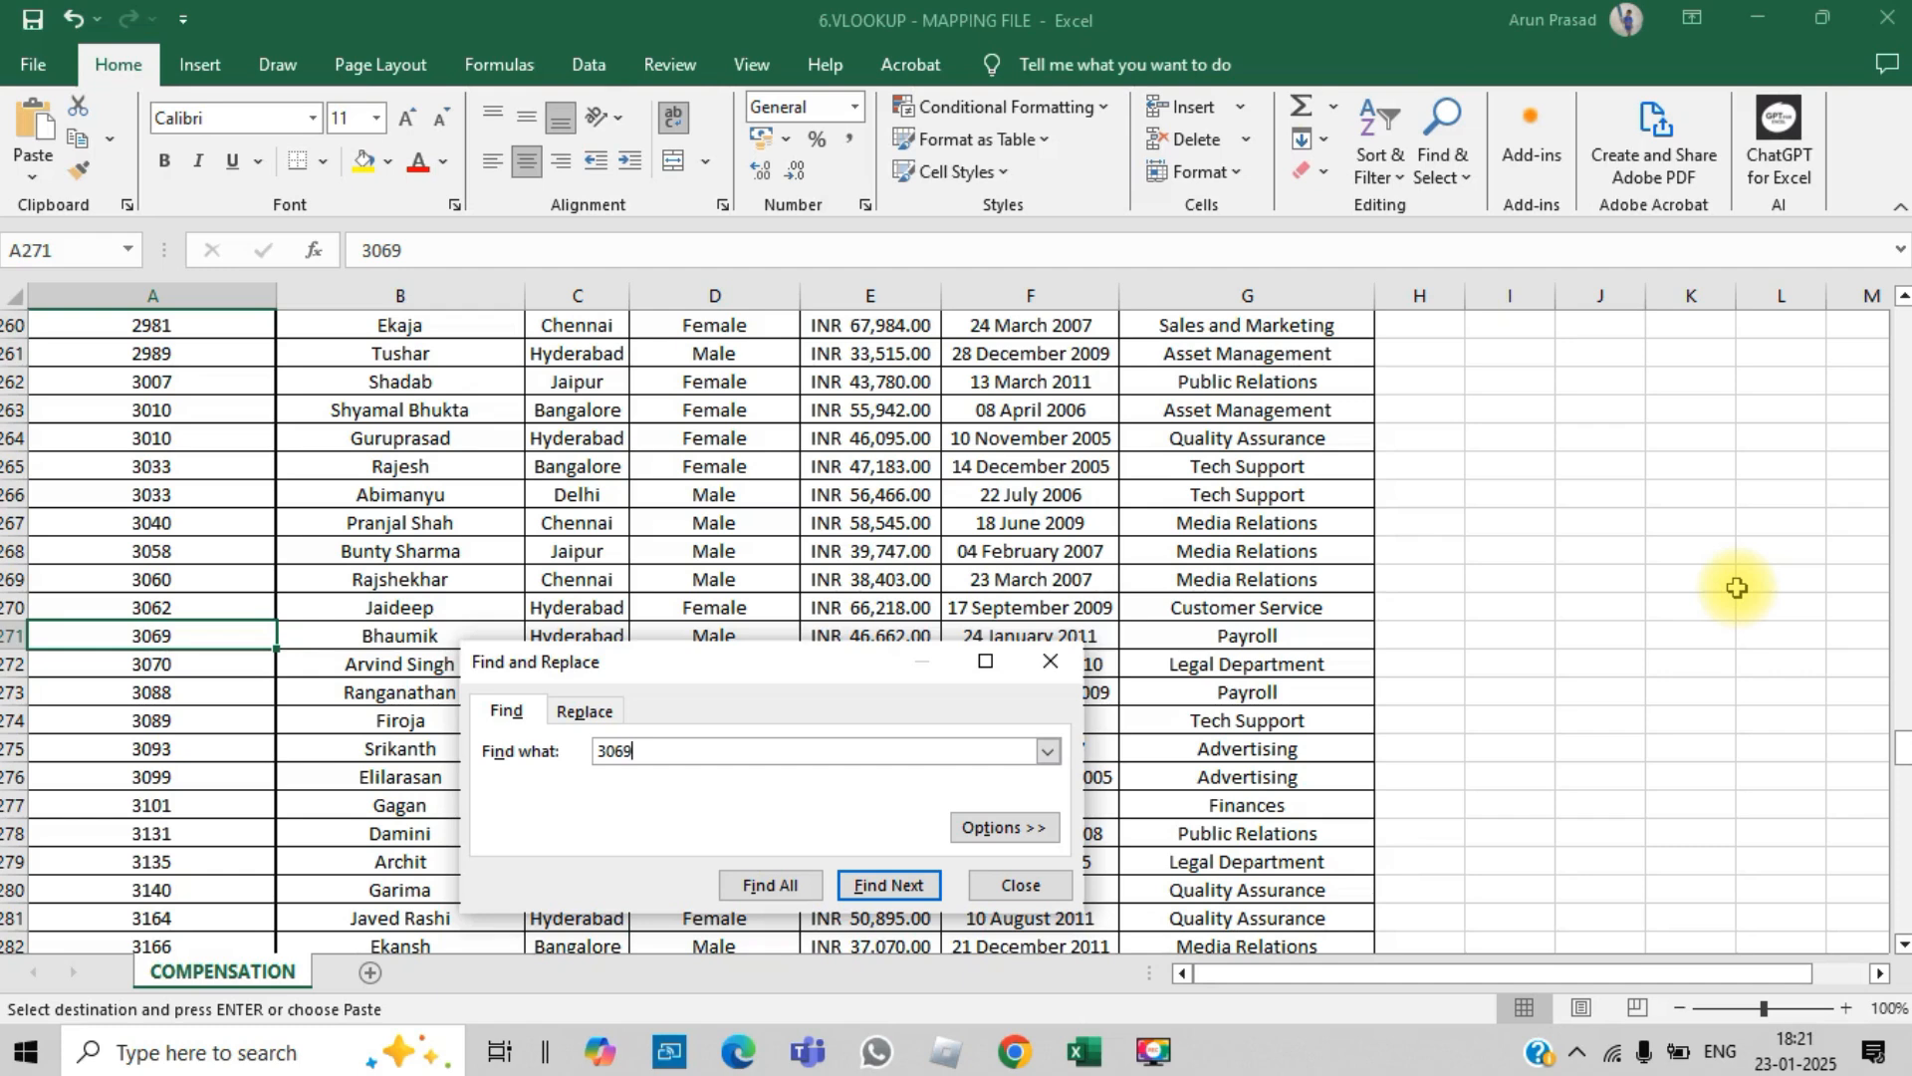
pyautogui.press('Tab')
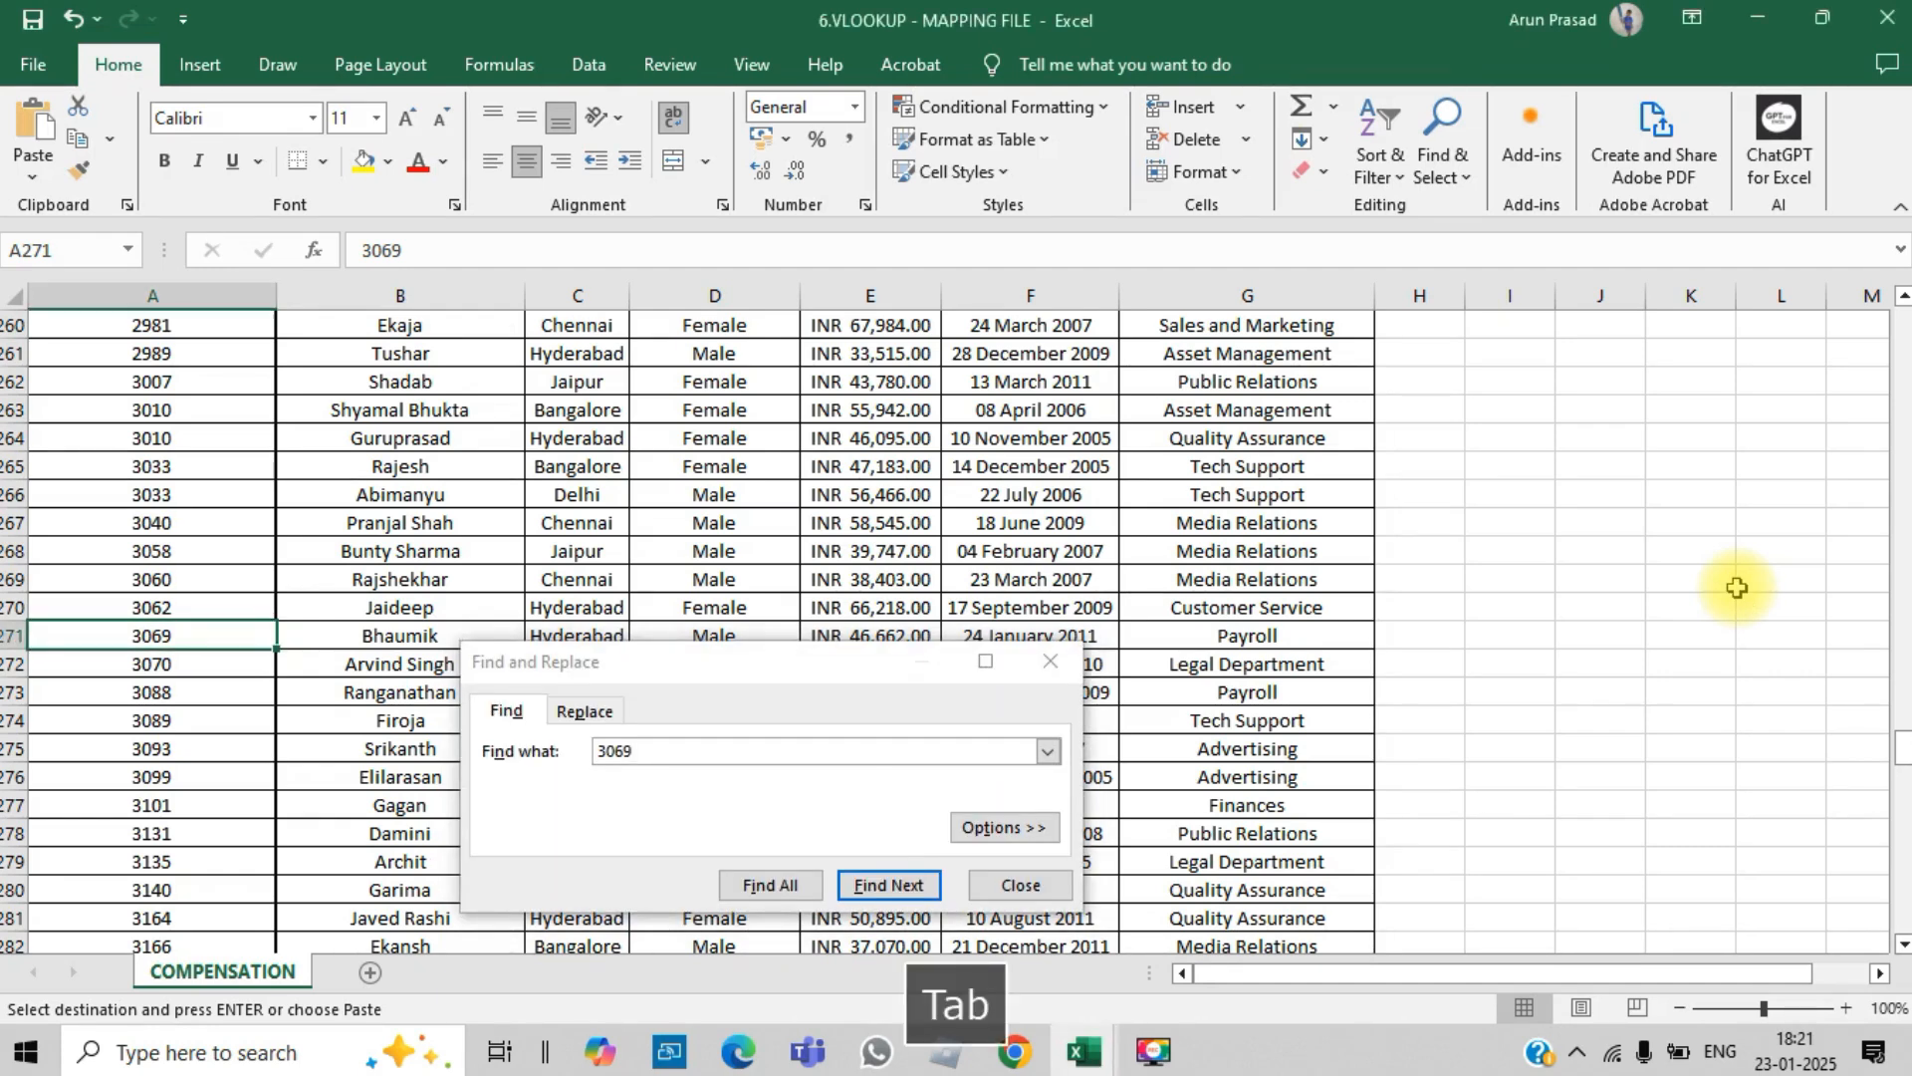
pyautogui.hotkey('alt', 'Tab')
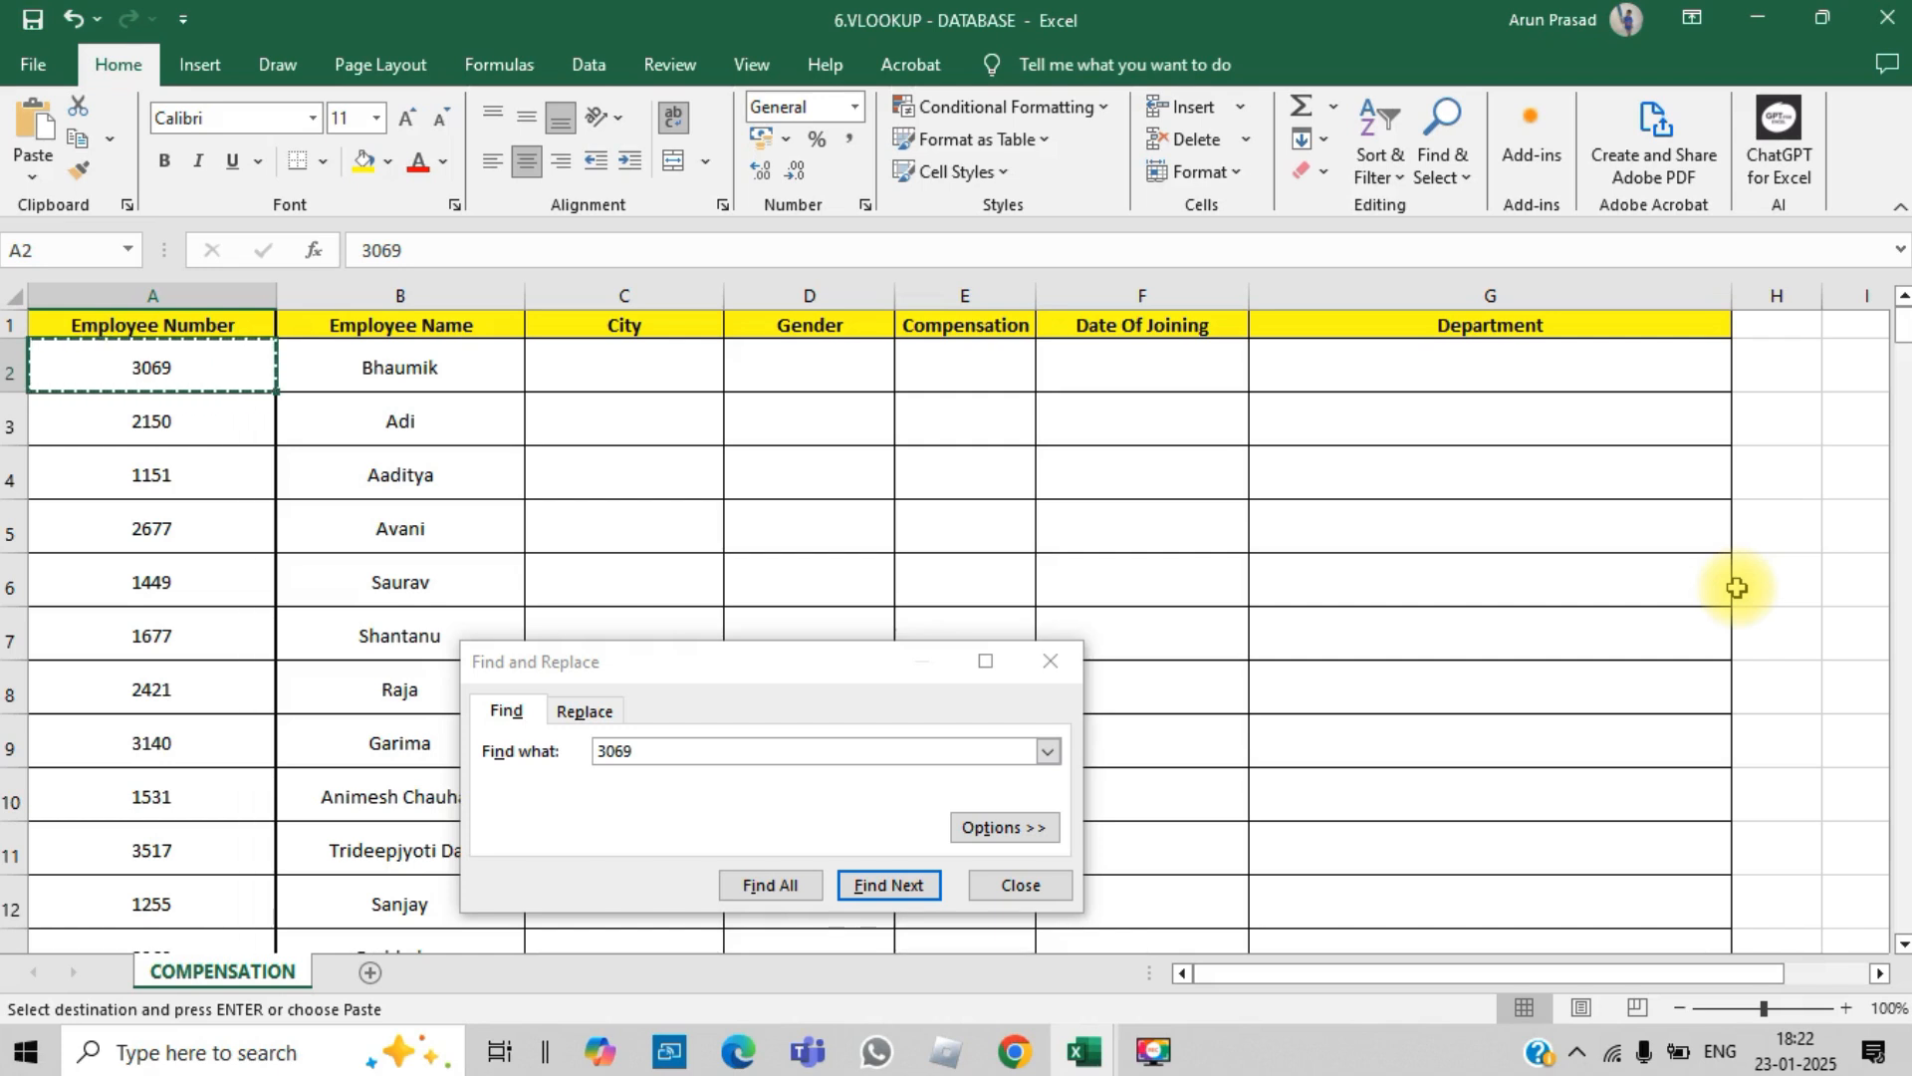
pyautogui.click(1425, 457)
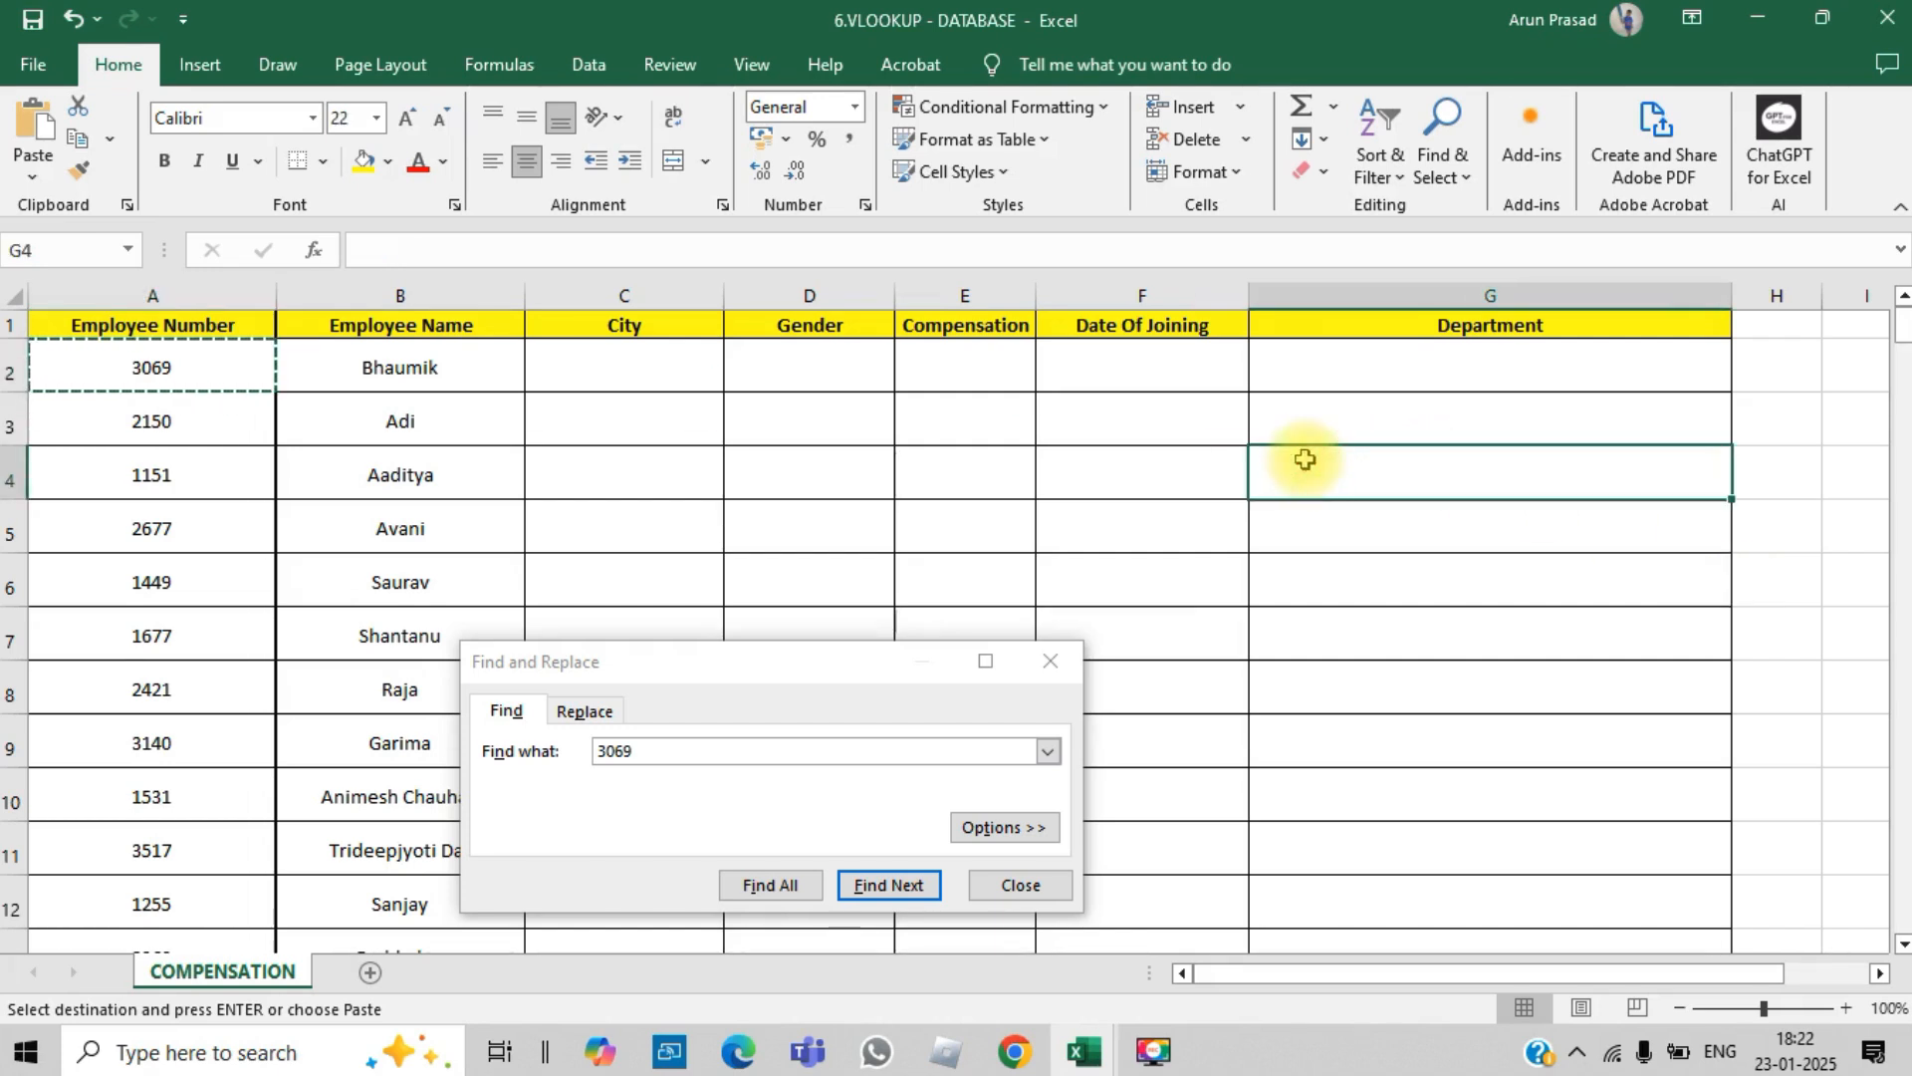
pyautogui.click(1052, 661)
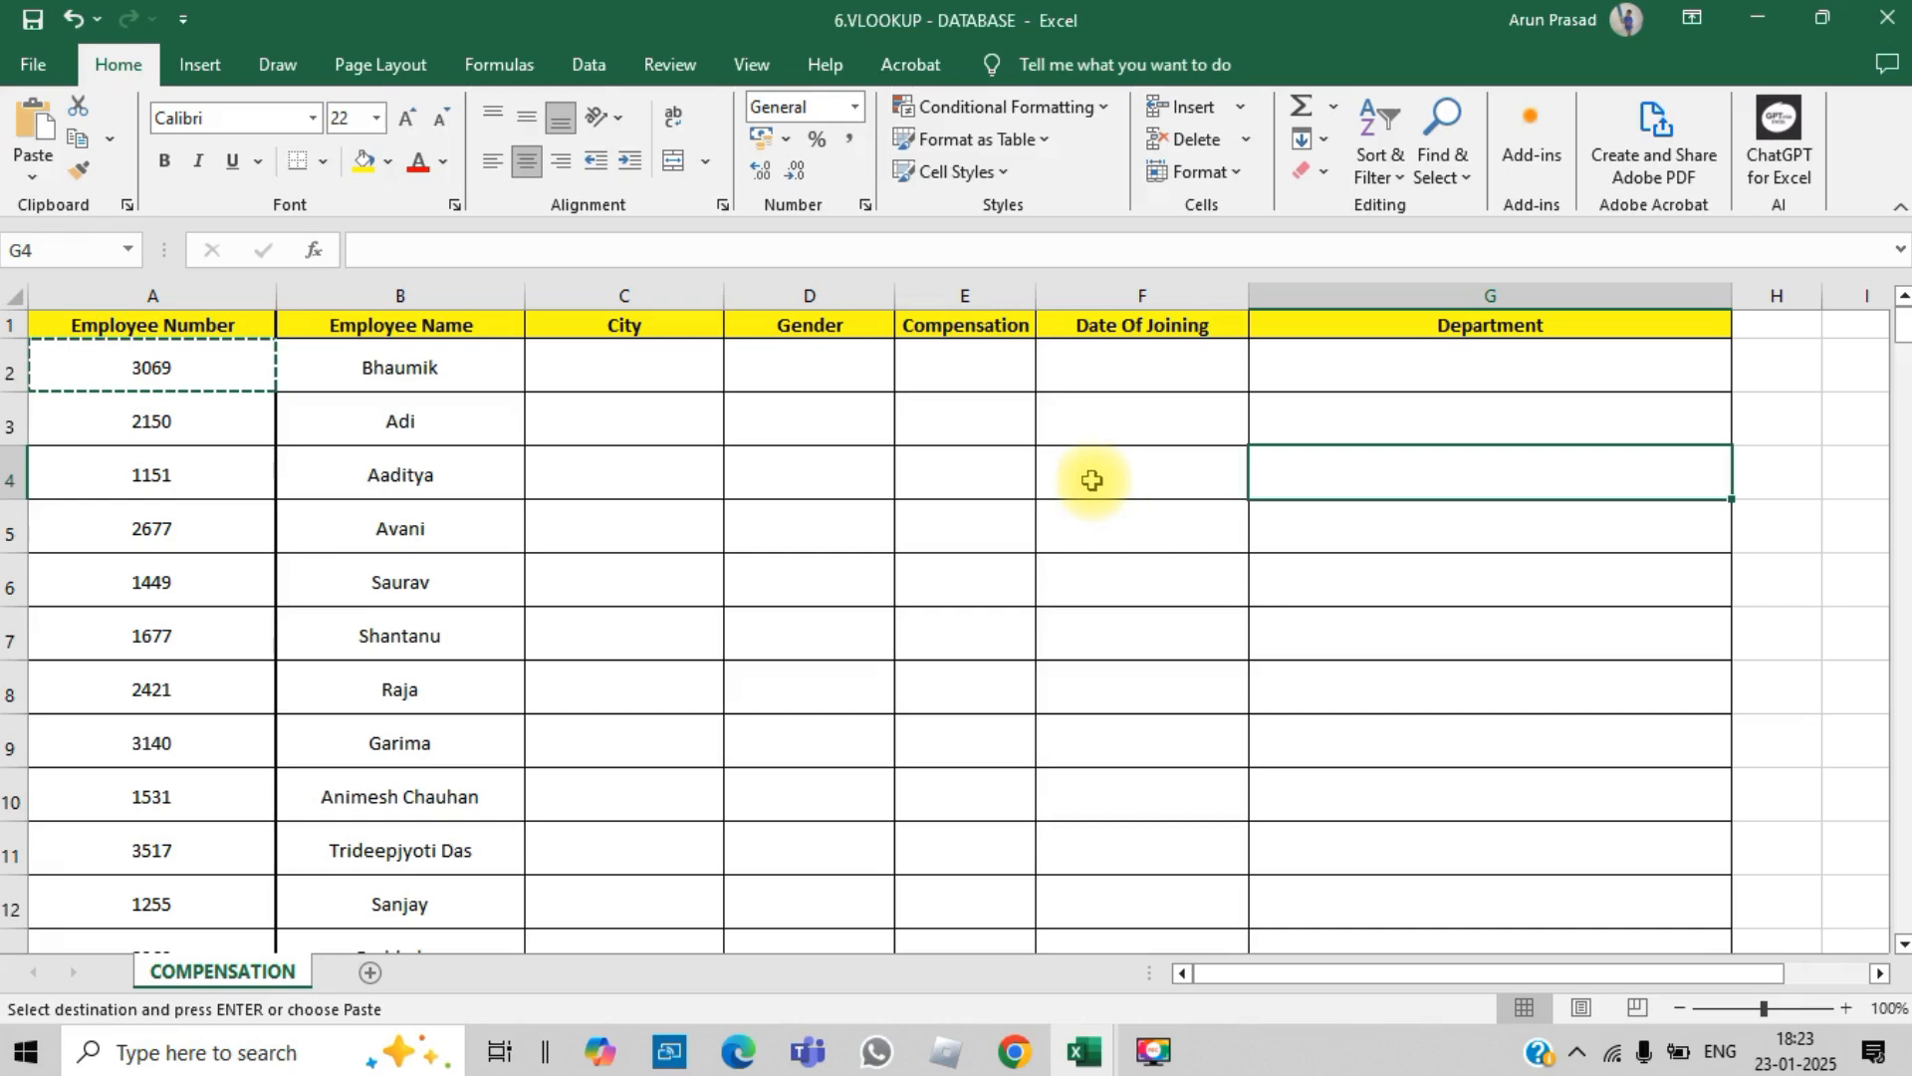
# Step: Start a VLOOKUP formula in City cell C2 of the database workbook with A2 as the lookup value
pyautogui.click(703, 364)
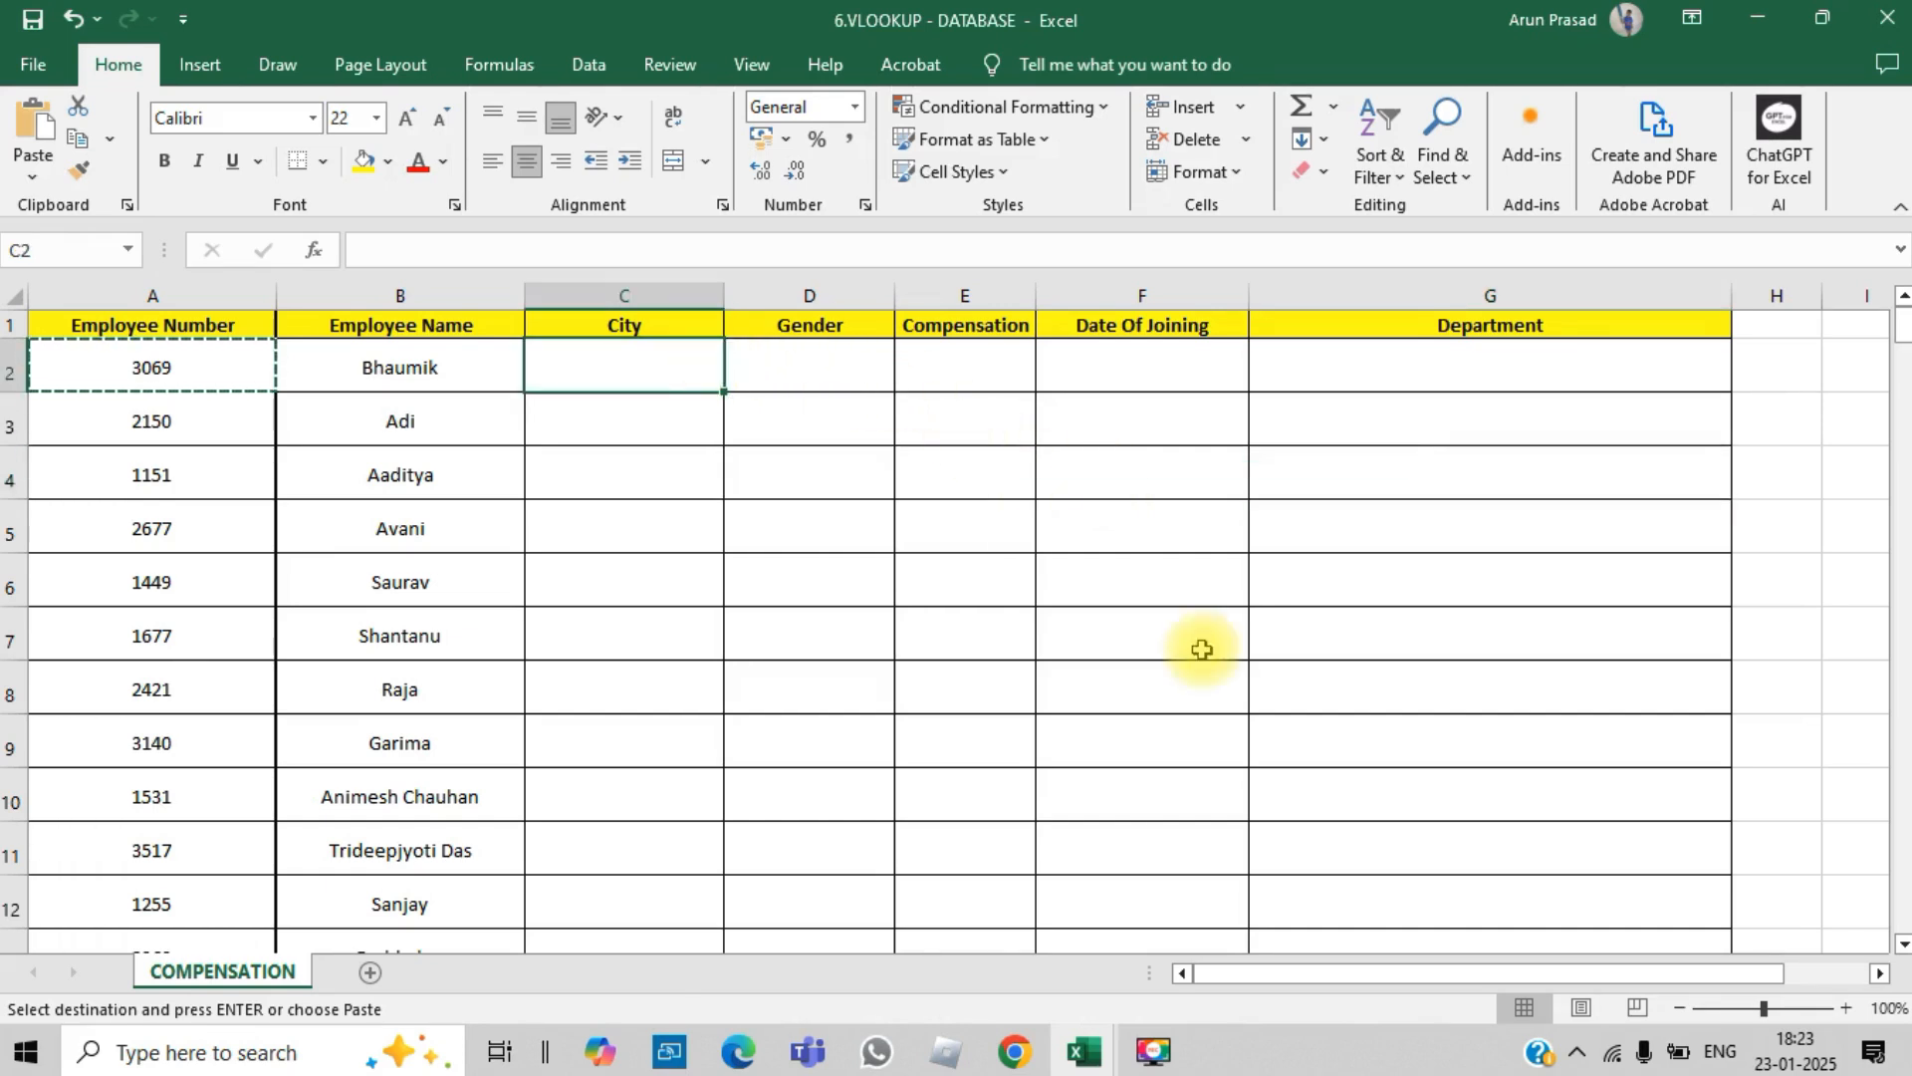
pyautogui.write('=vlo')
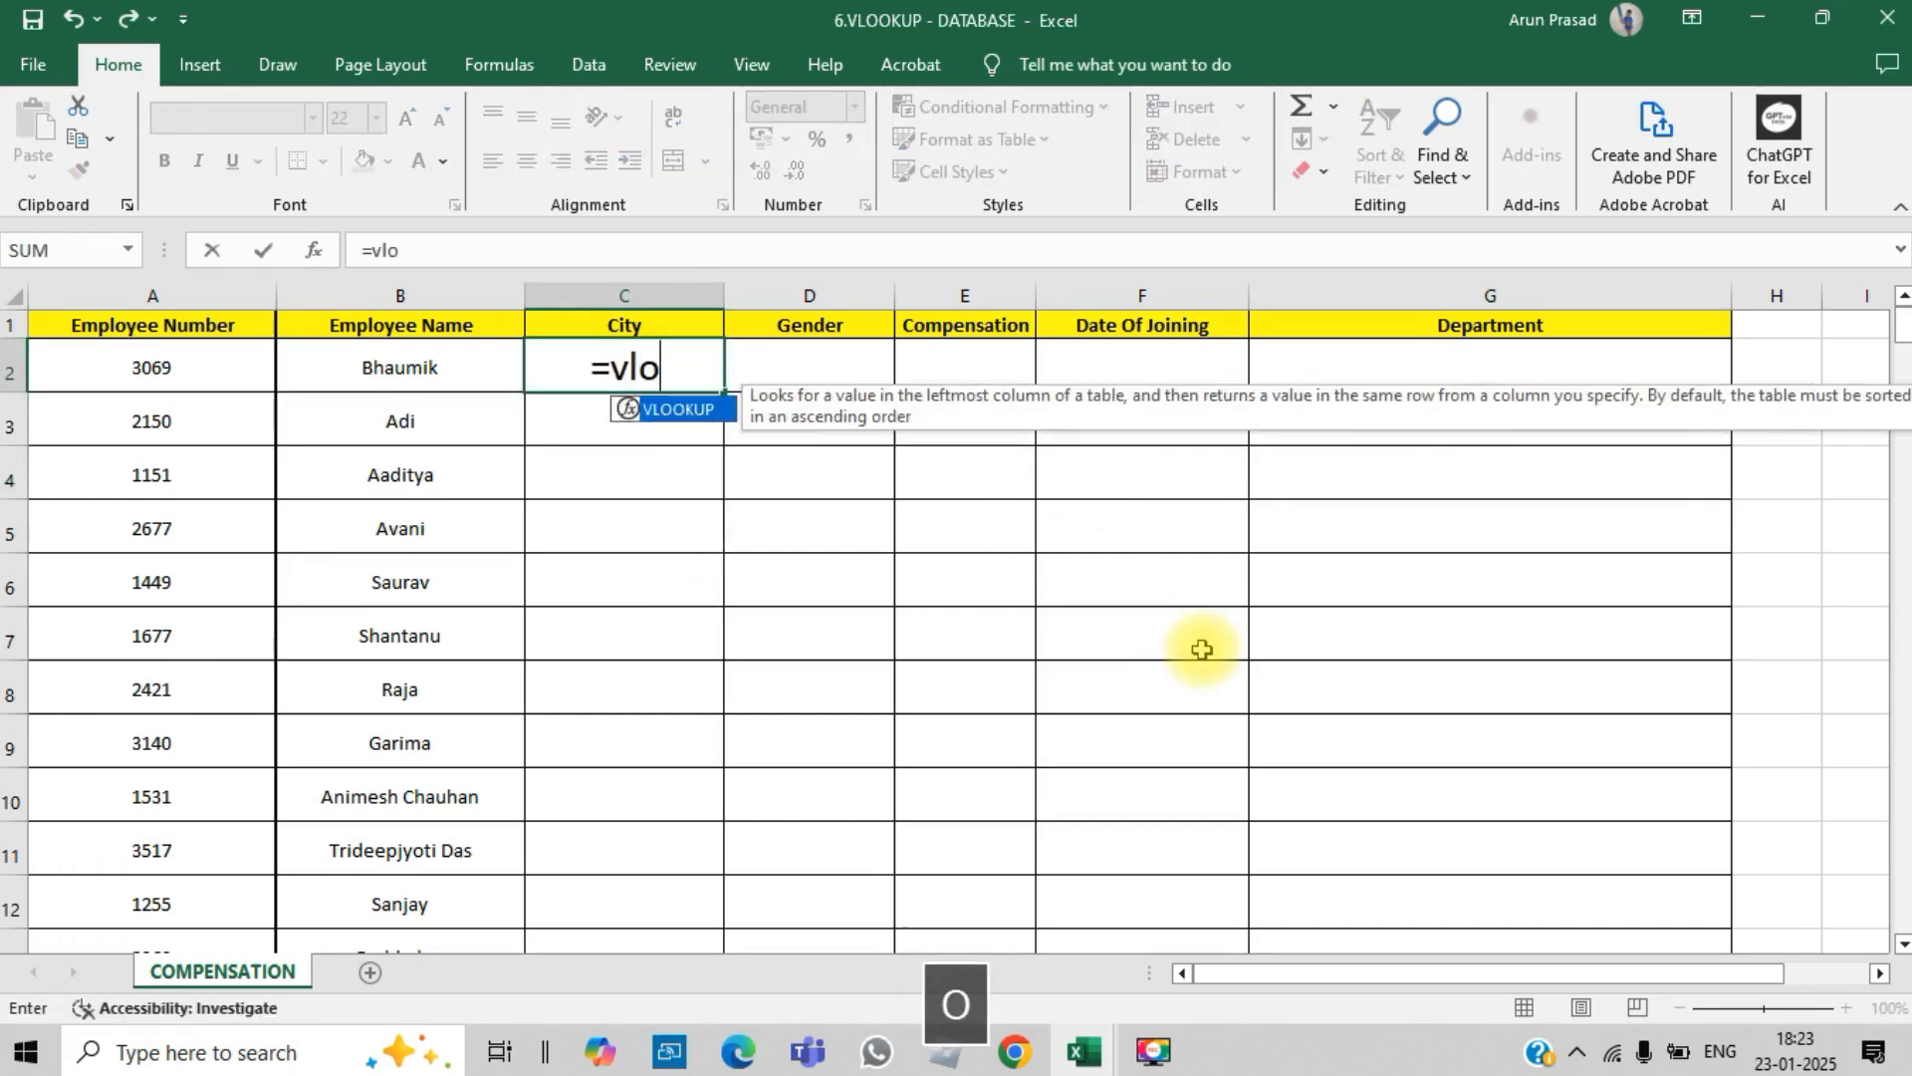
pyautogui.press('Tab')
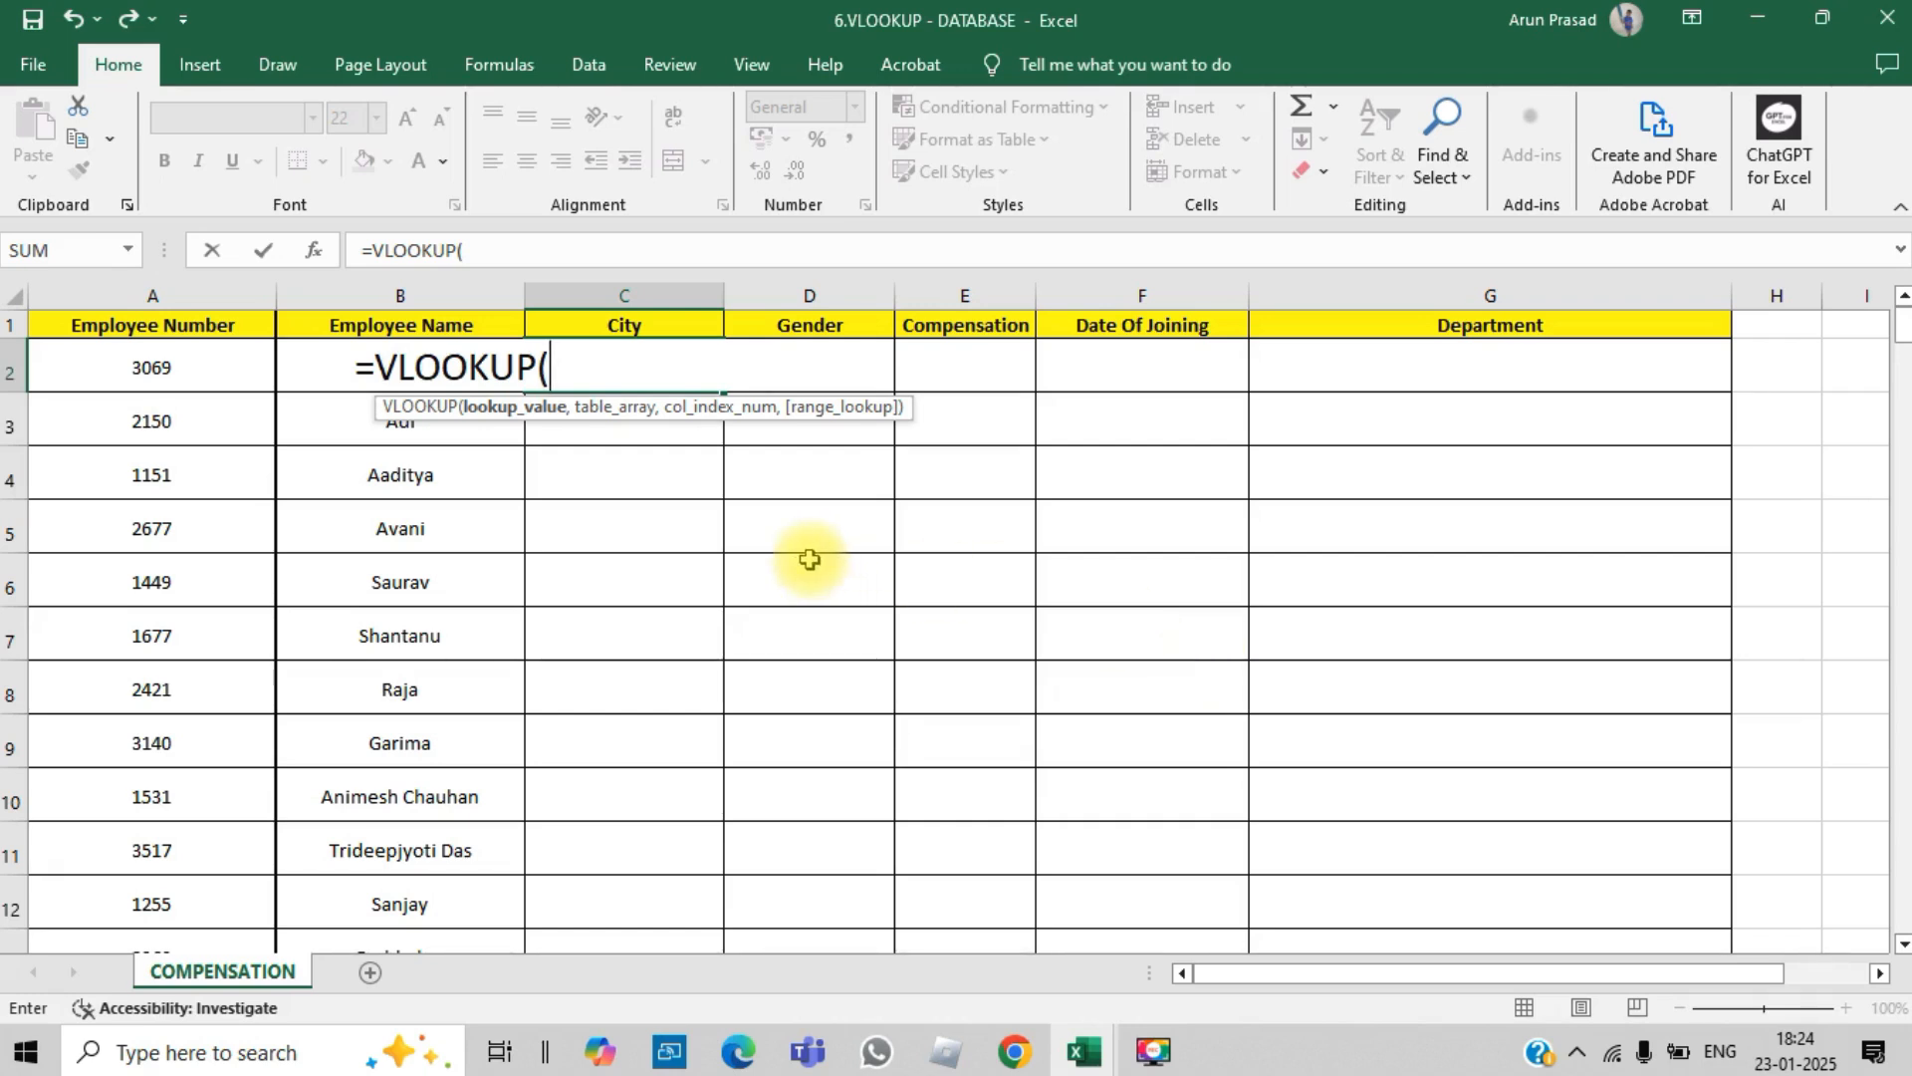
pyautogui.click(158, 364)
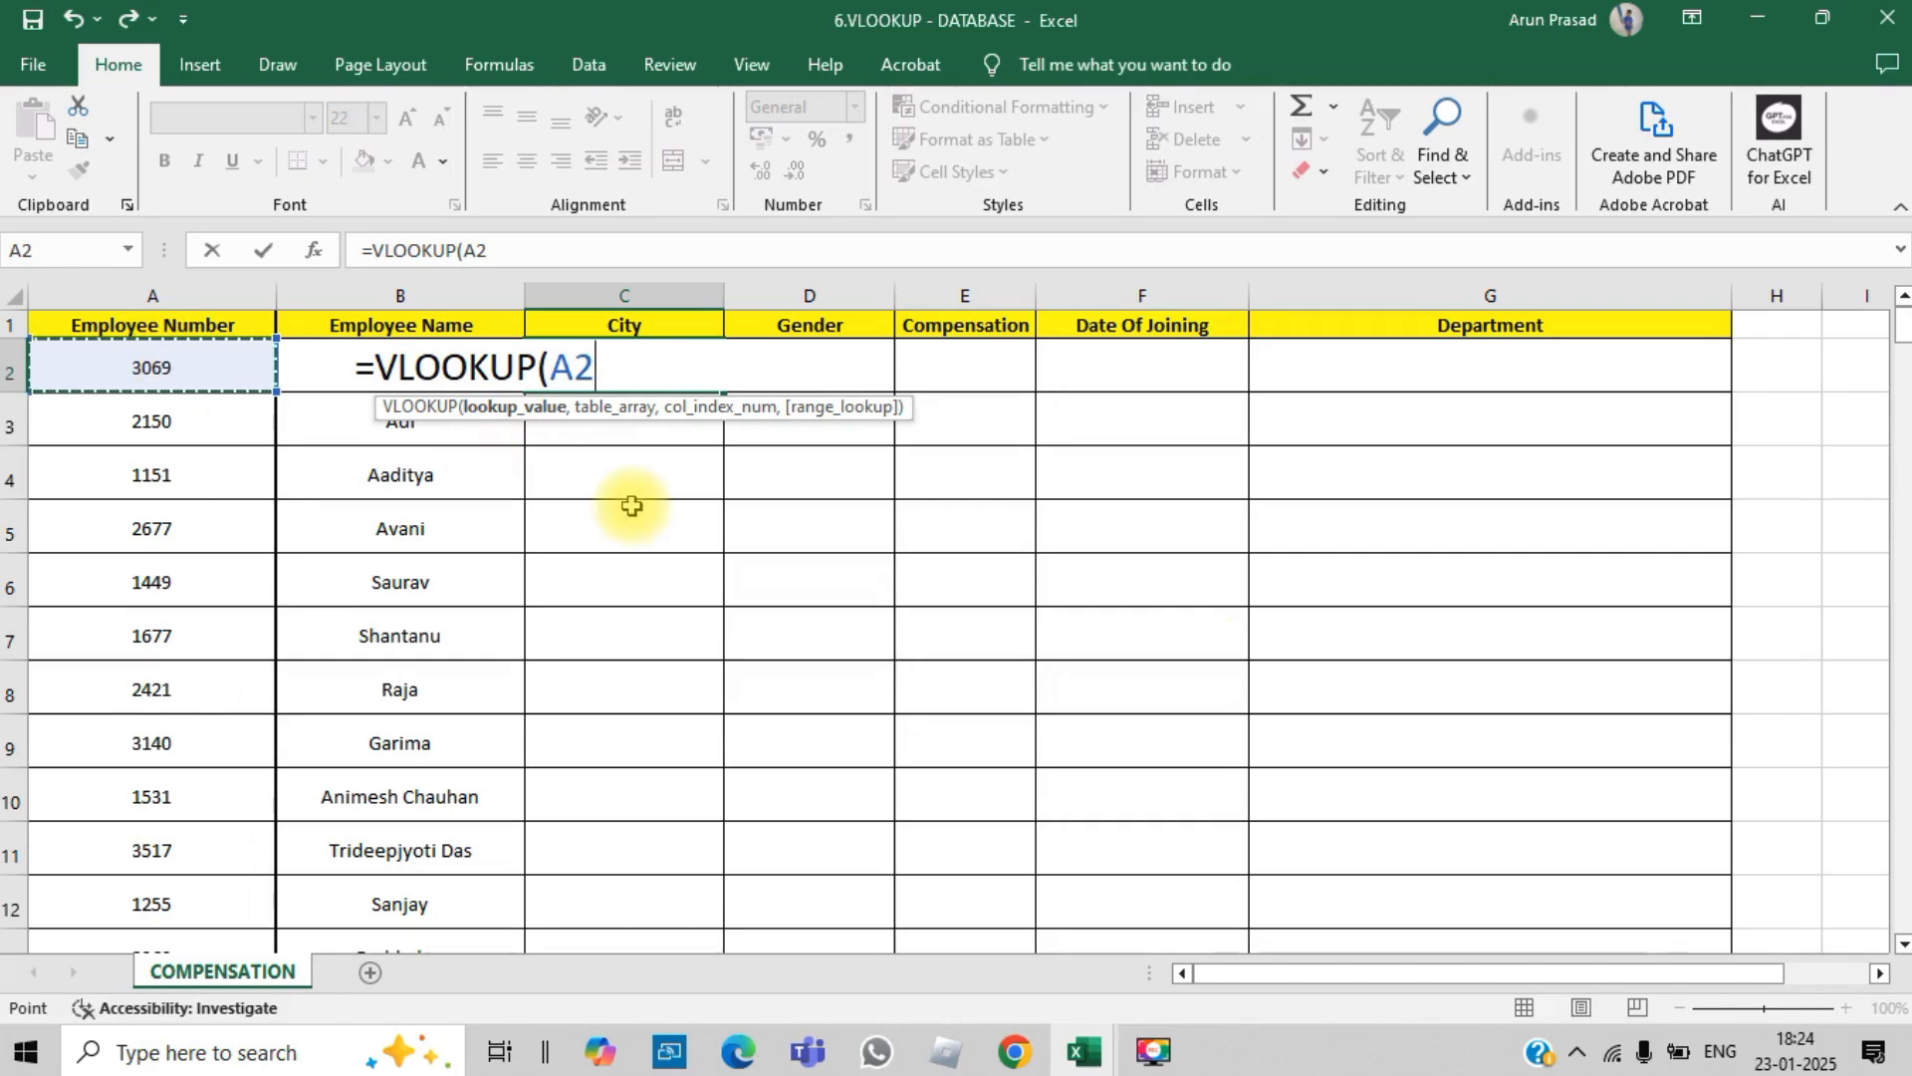
pyautogui.write(',')
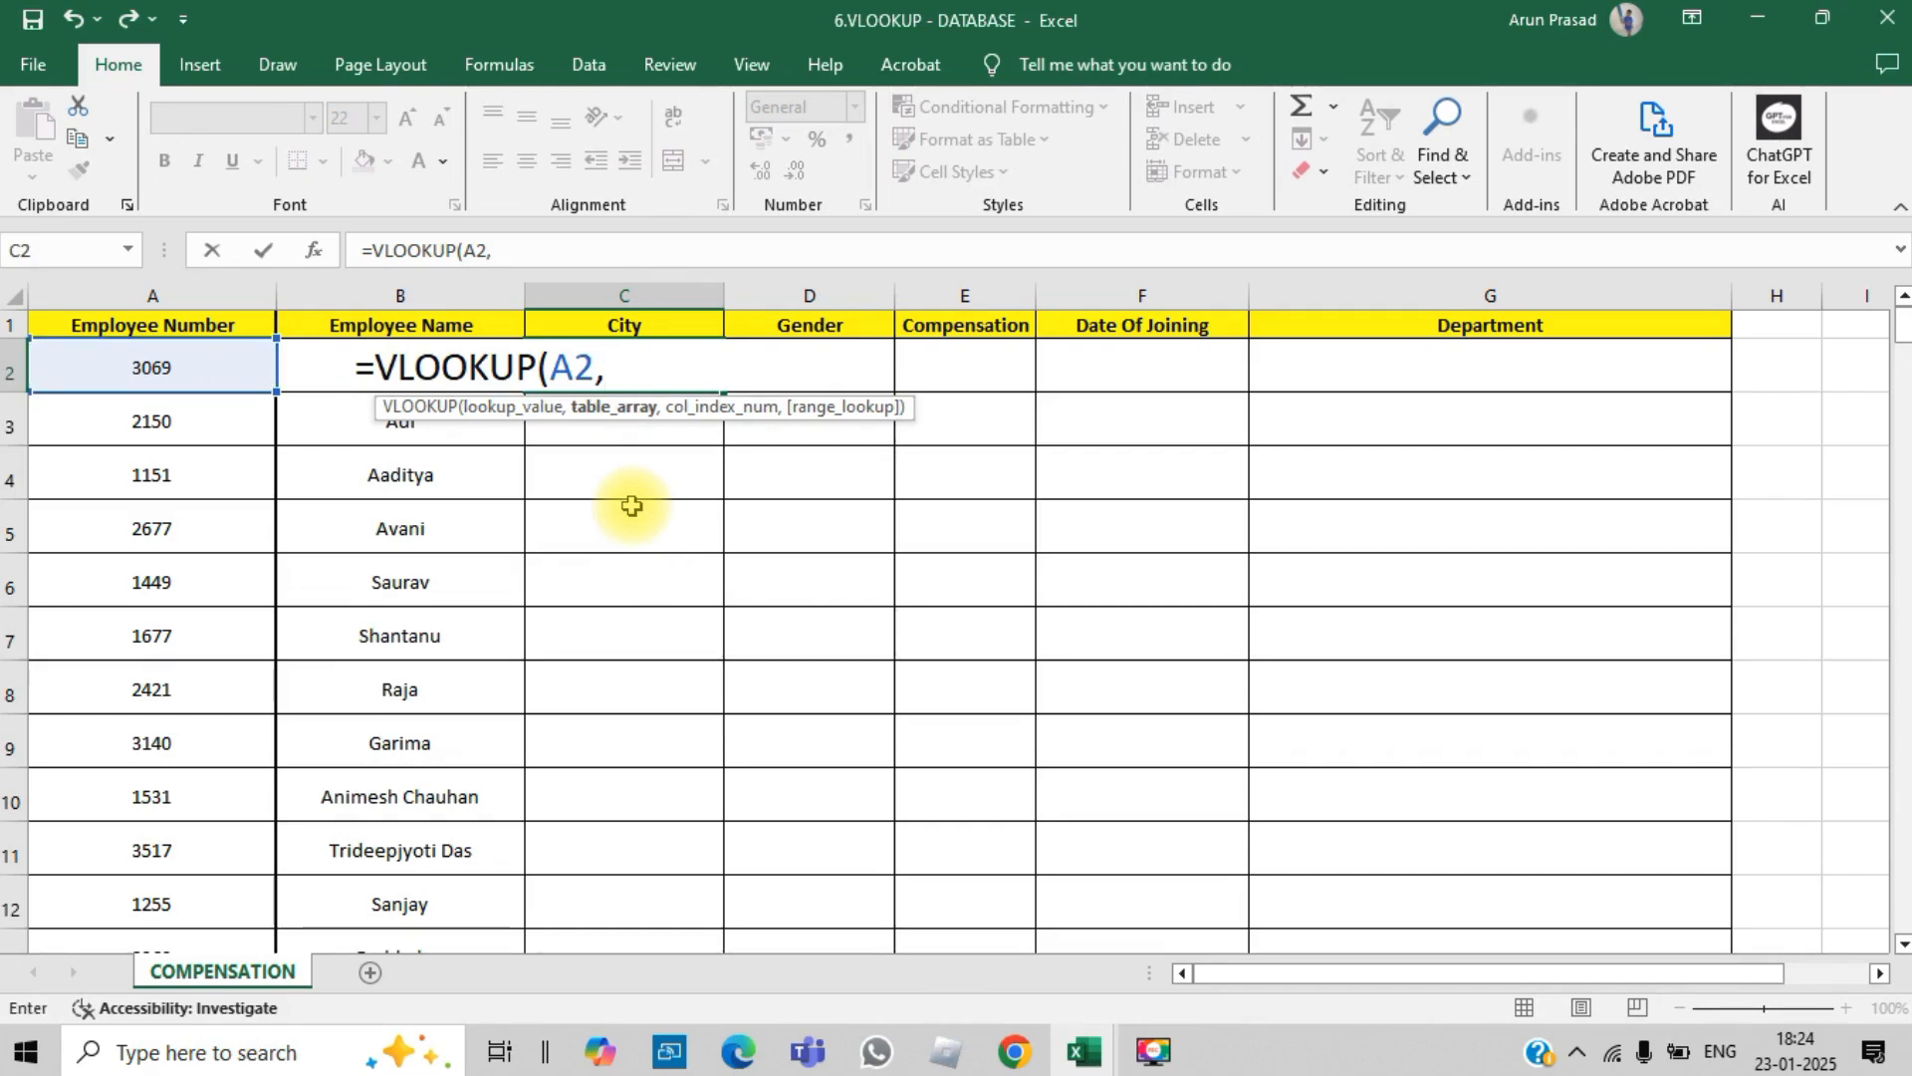
# Step: Set the VLOOKUP table array to columns A:C of the COMPENSATION sheet in the mapping file
pyautogui.hotkey('alt', 'Tab')
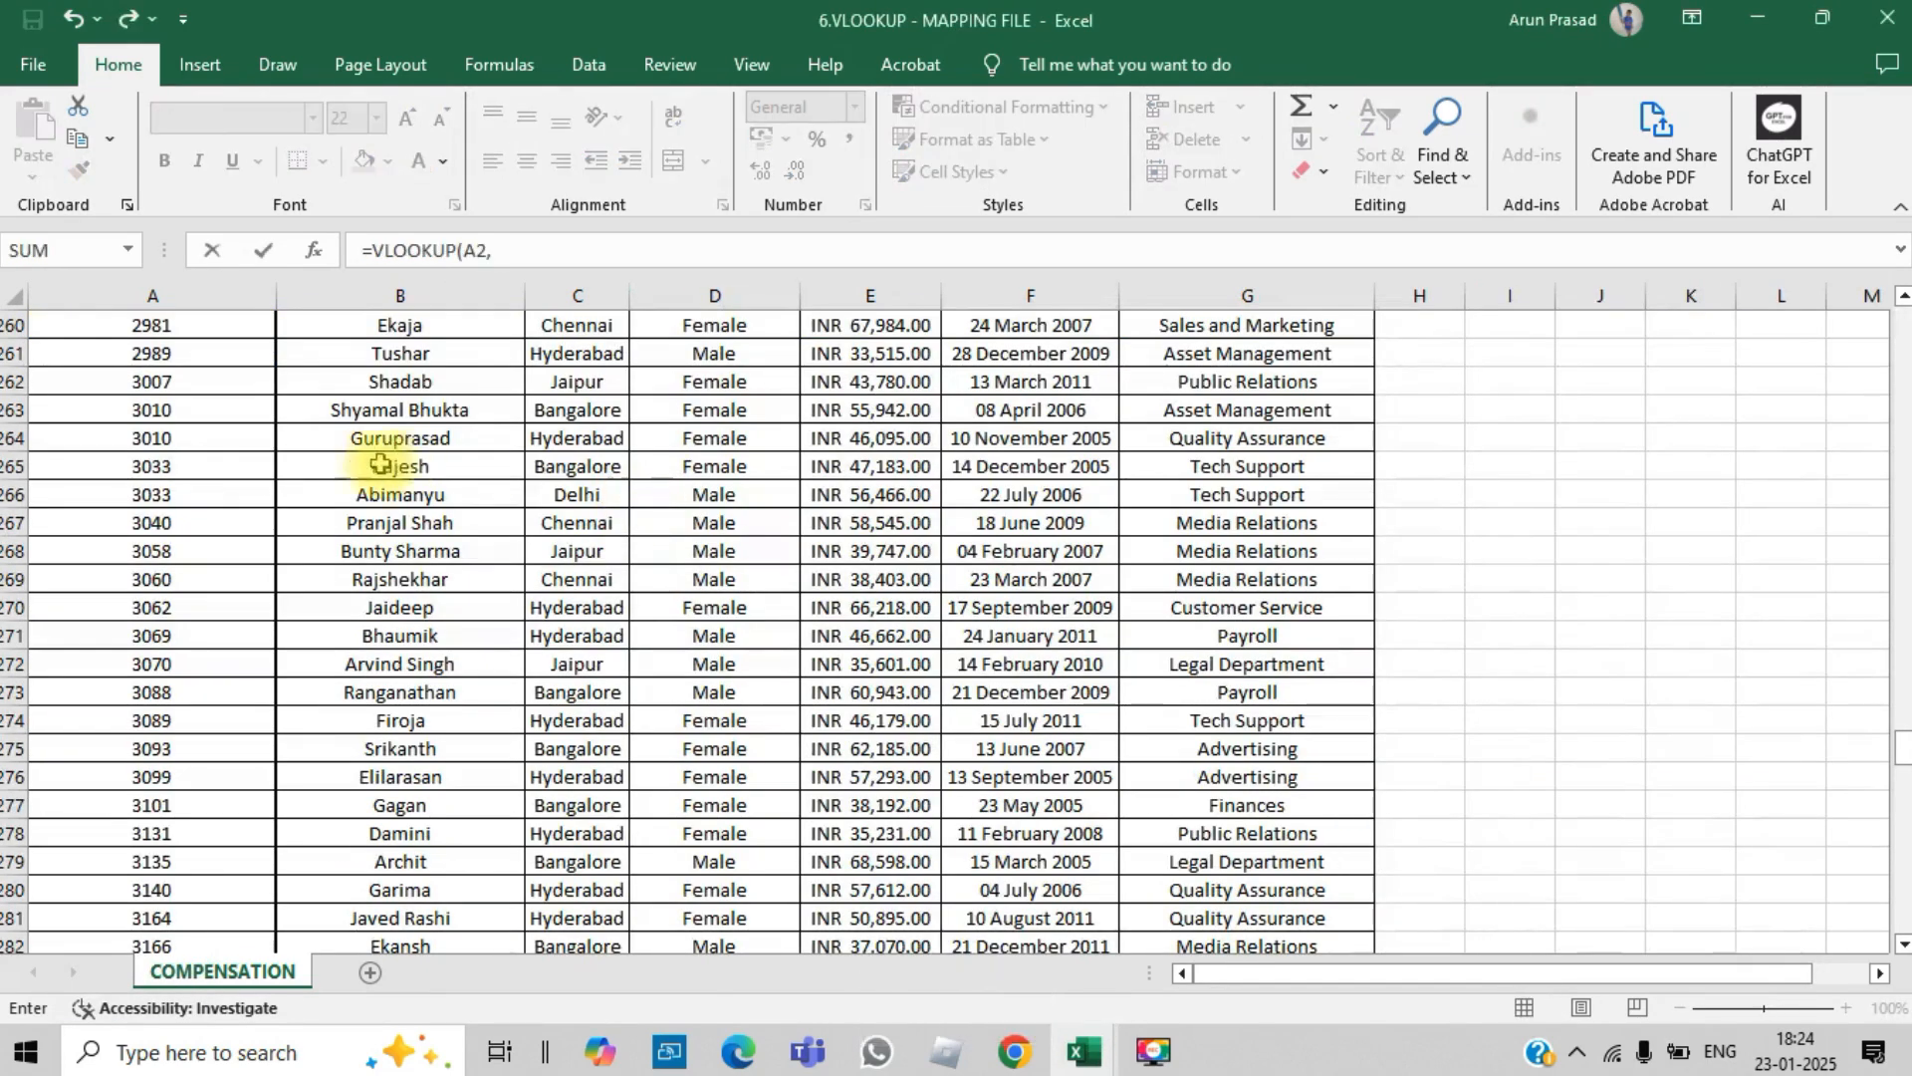
pyautogui.click(222, 444)
pyautogui.hotkey('ctrl', 'Up')
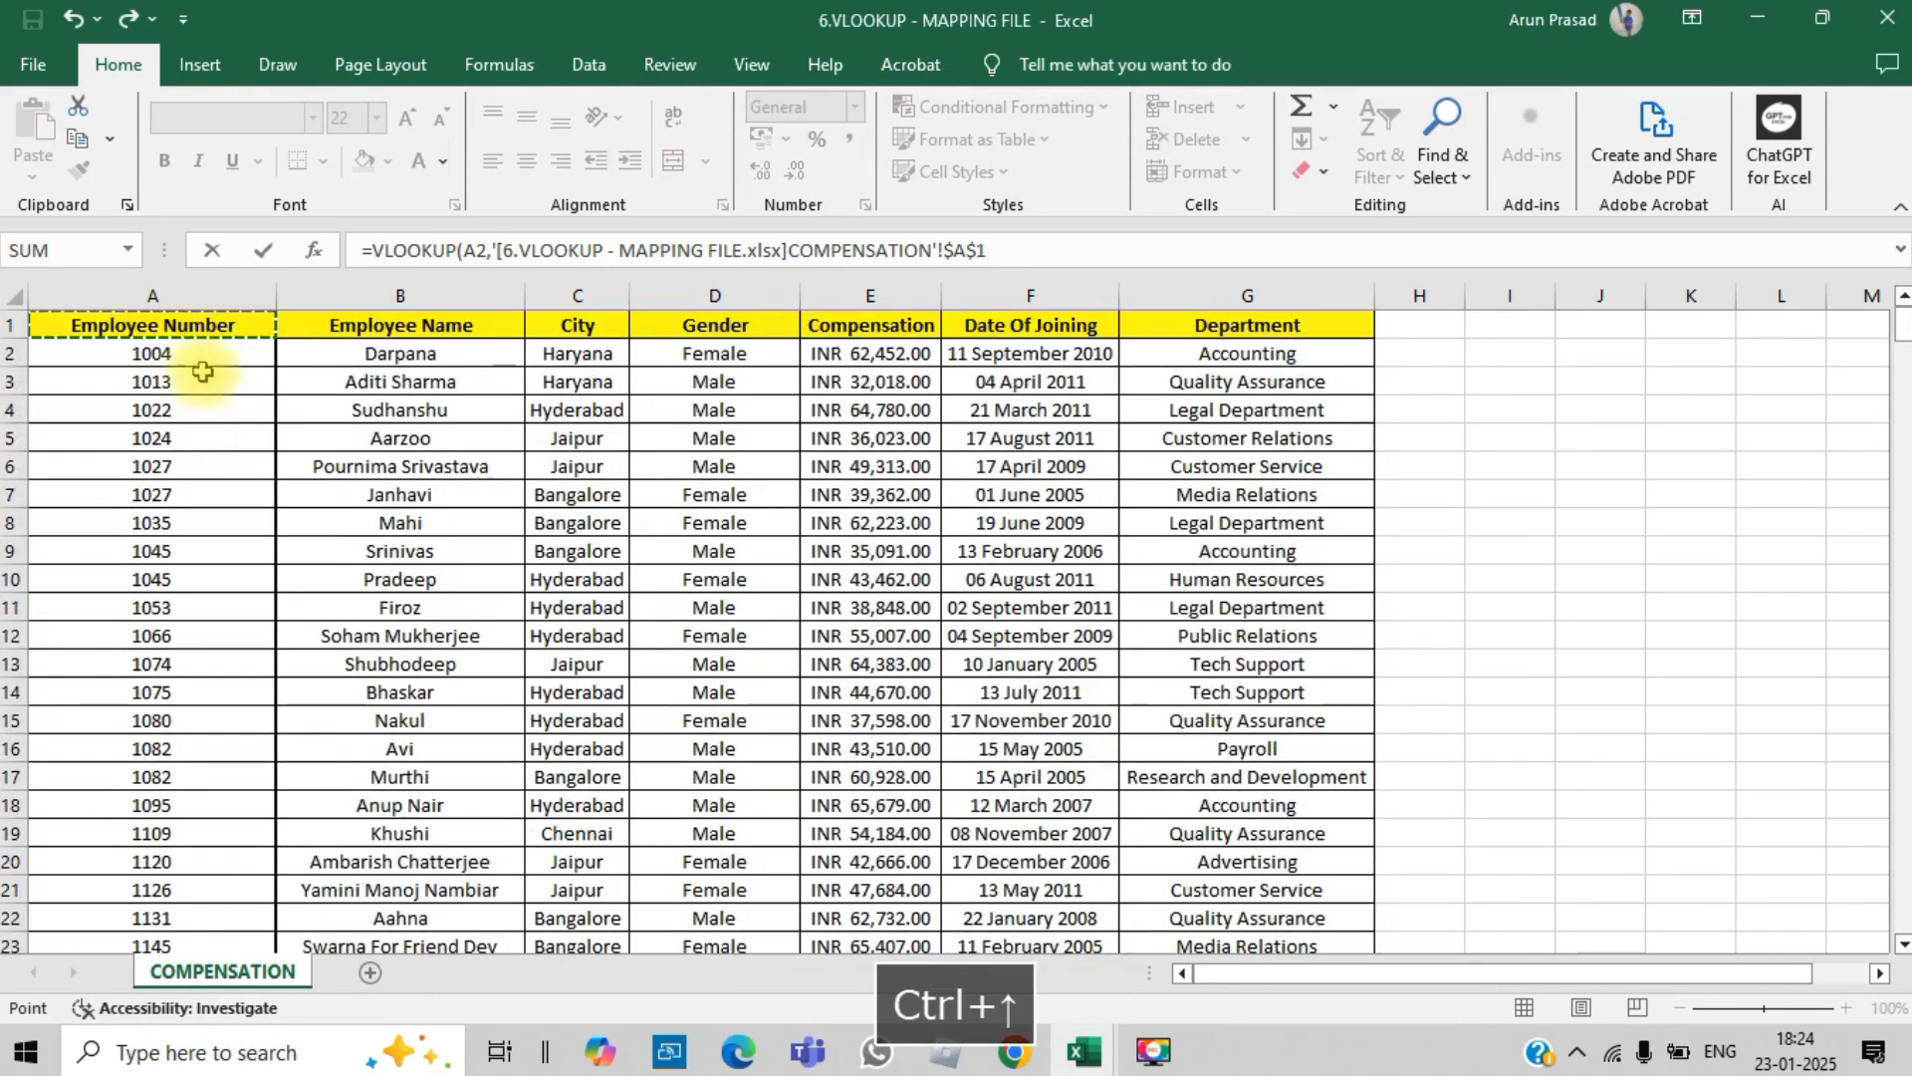
pyautogui.click(159, 296)
pyautogui.moveTo(166, 296); pyautogui.dragTo(598, 334)
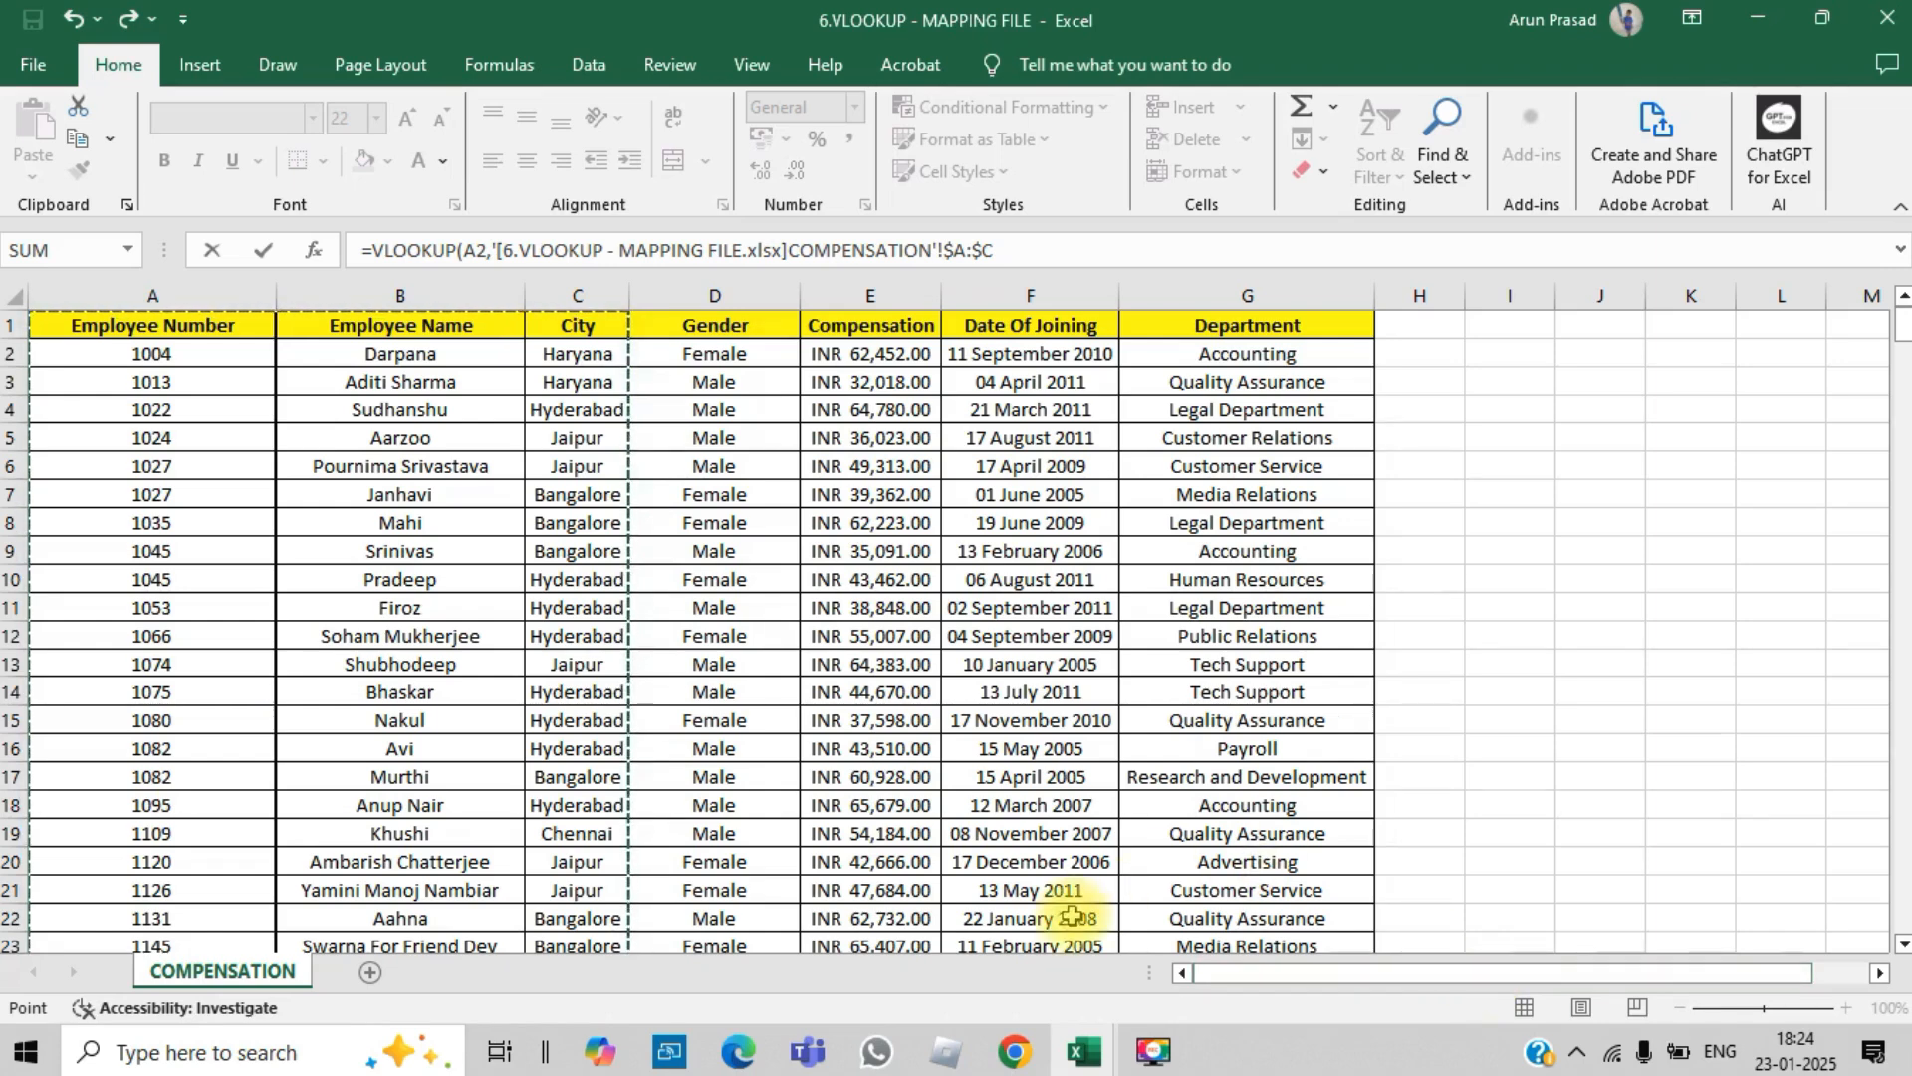
pyautogui.click(195, 294)
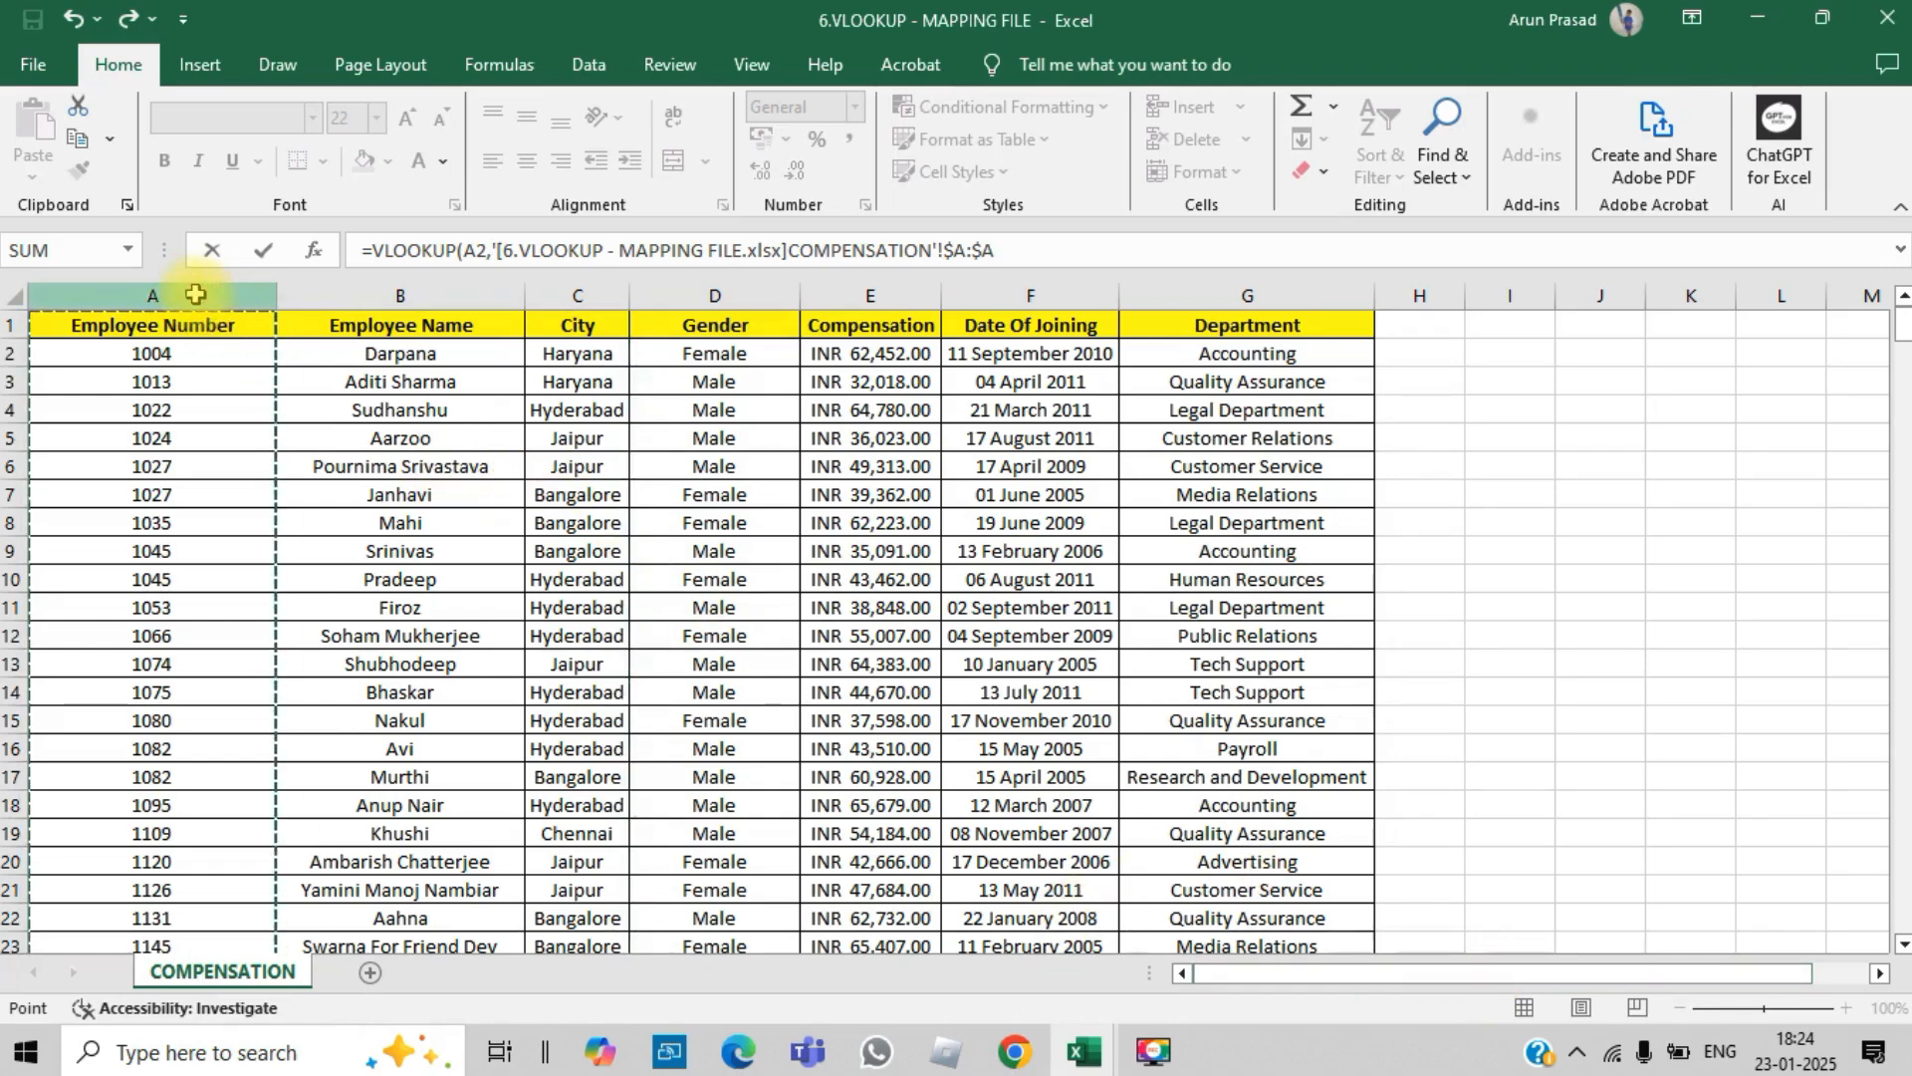
pyautogui.moveTo(195, 294); pyautogui.dragTo(557, 276)
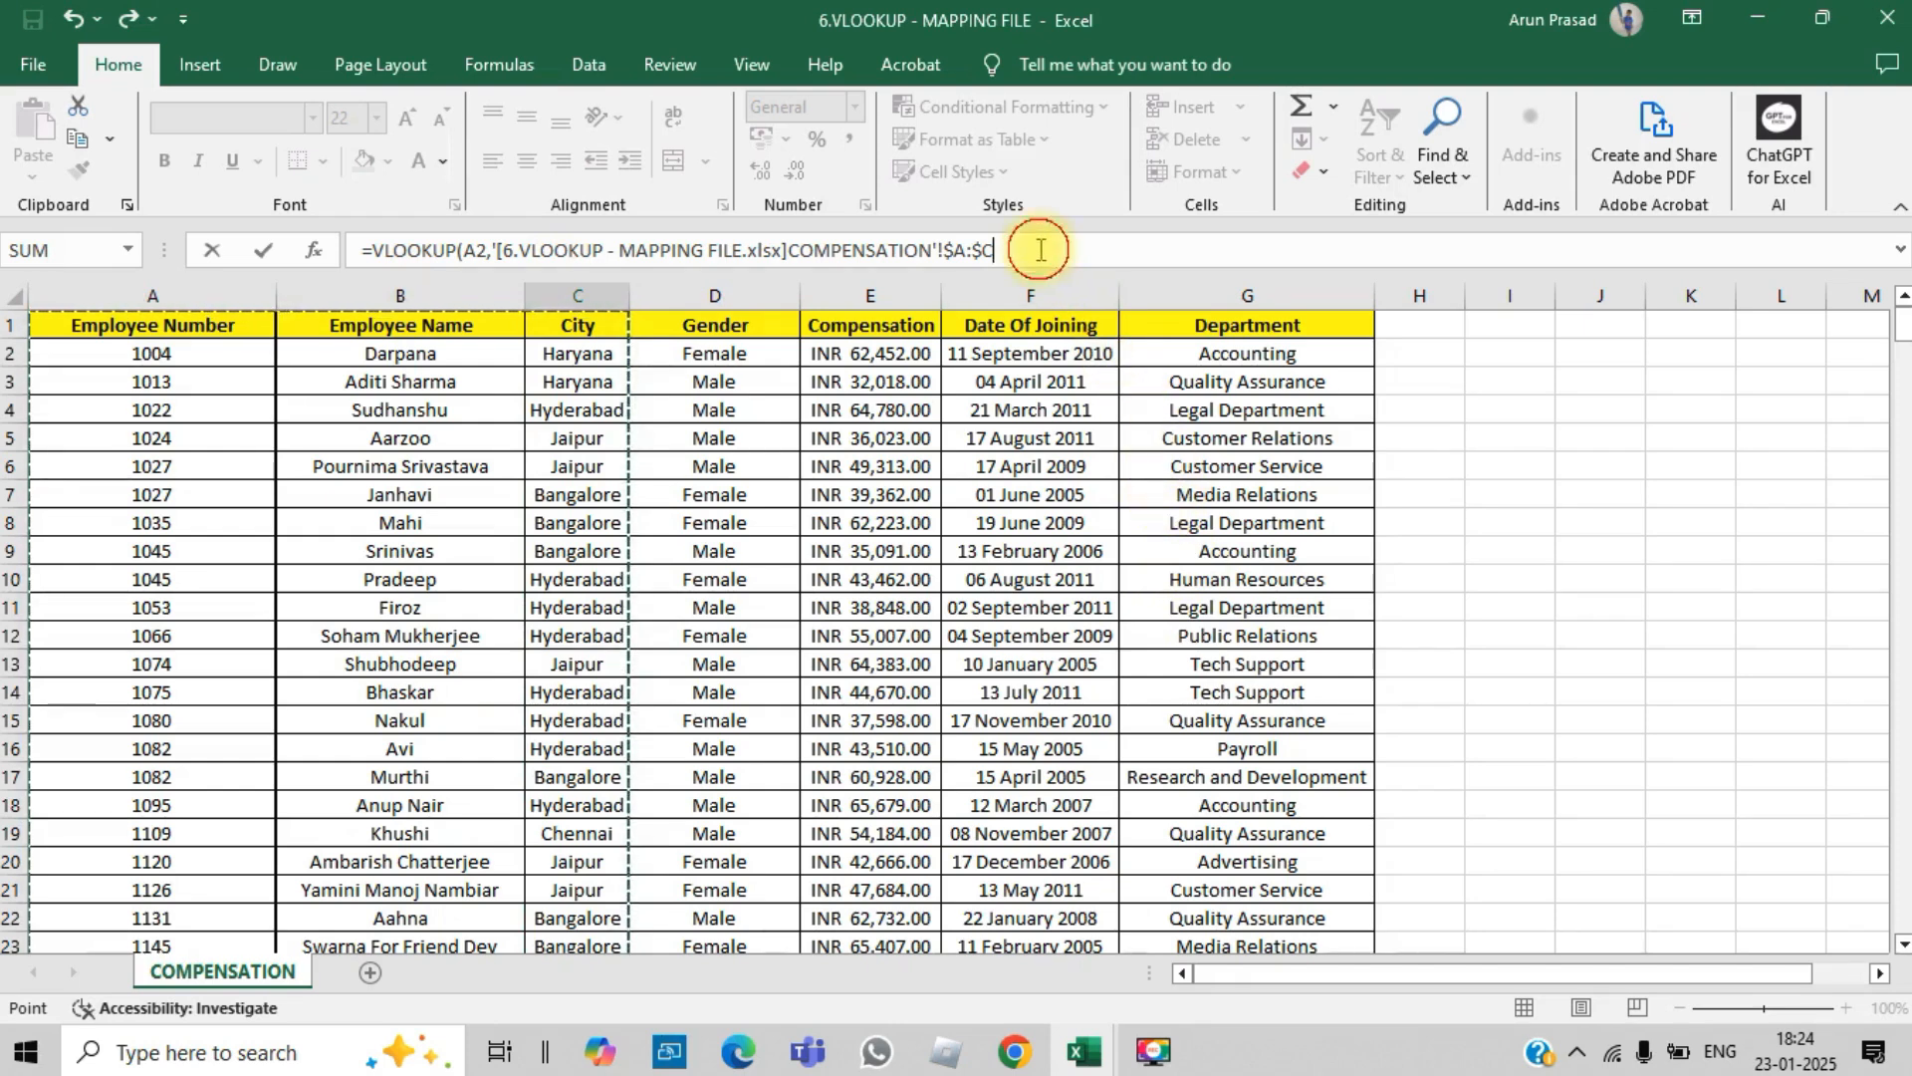
# Step: Complete the VLOOKUP with column index 3 and range lookup 0, and fill the formula down the City column
pyautogui.click(1040, 250)
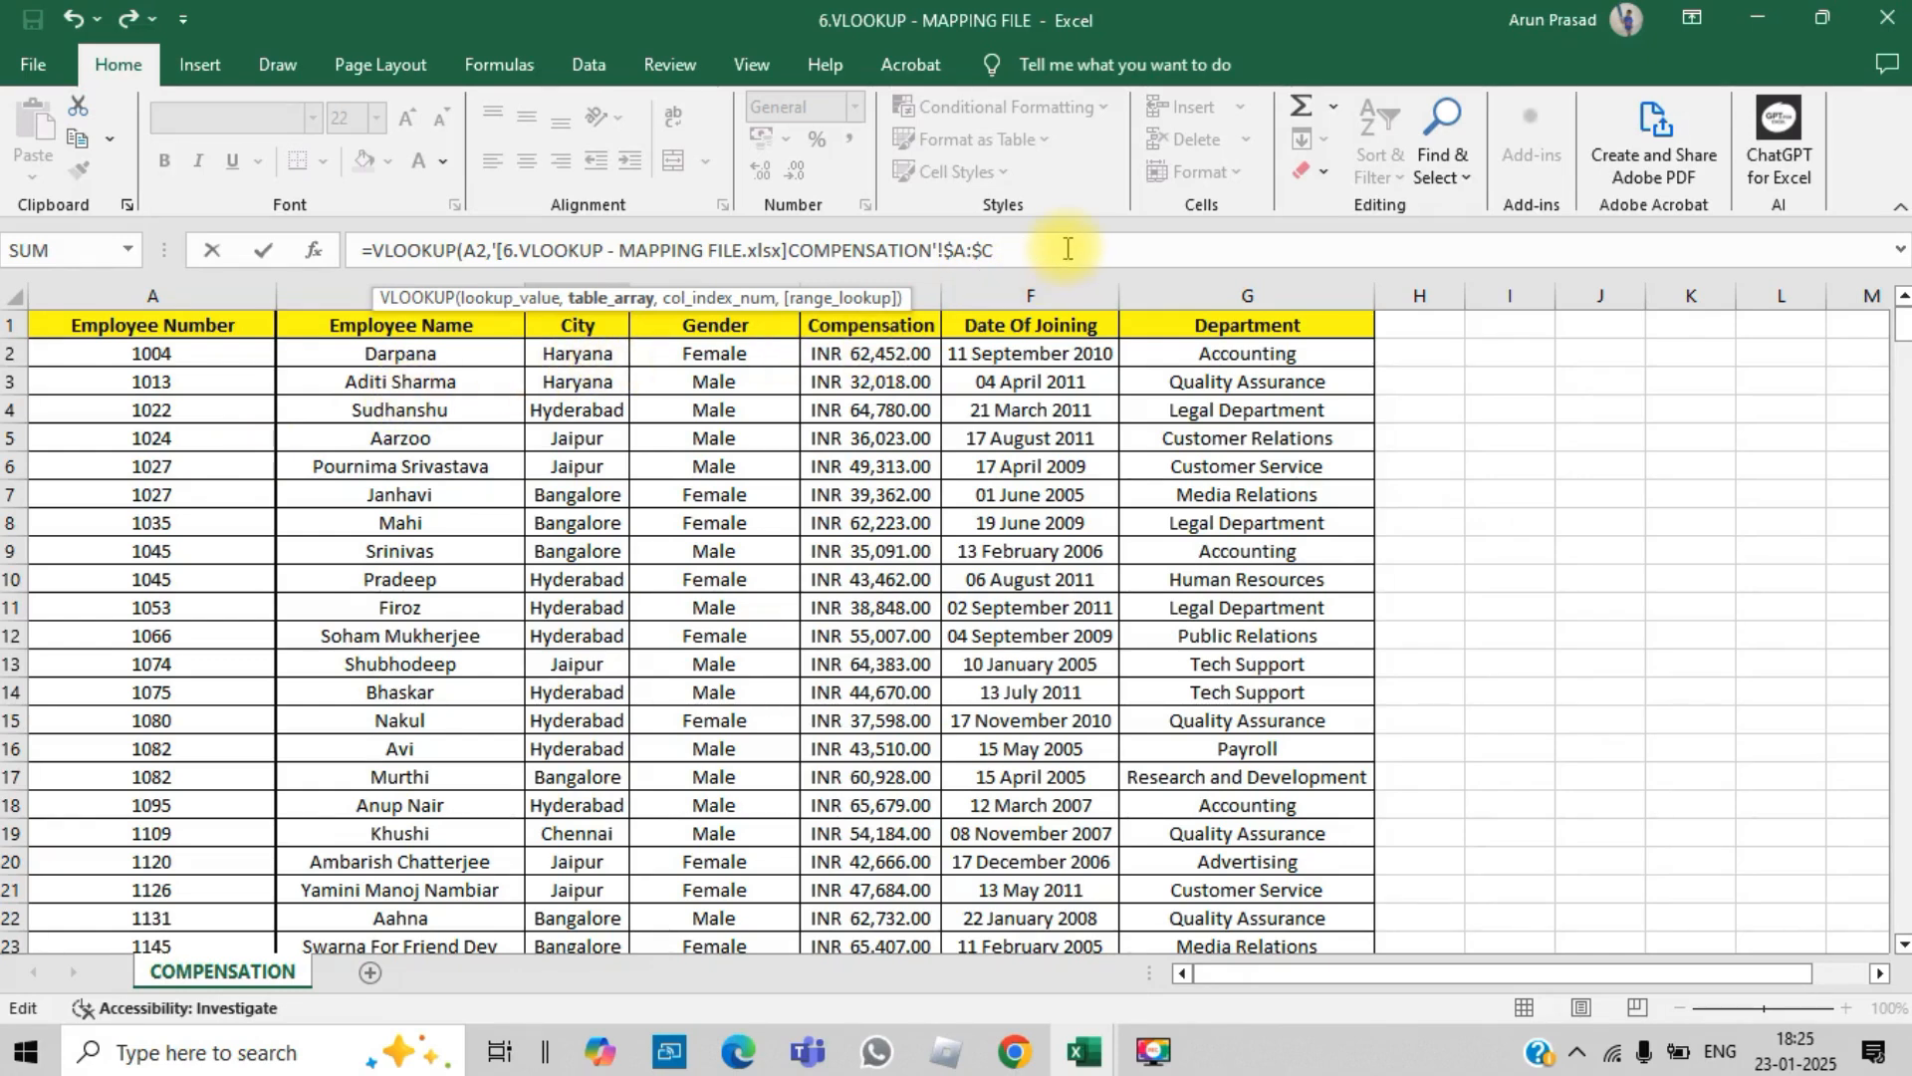
pyautogui.write(',3,')
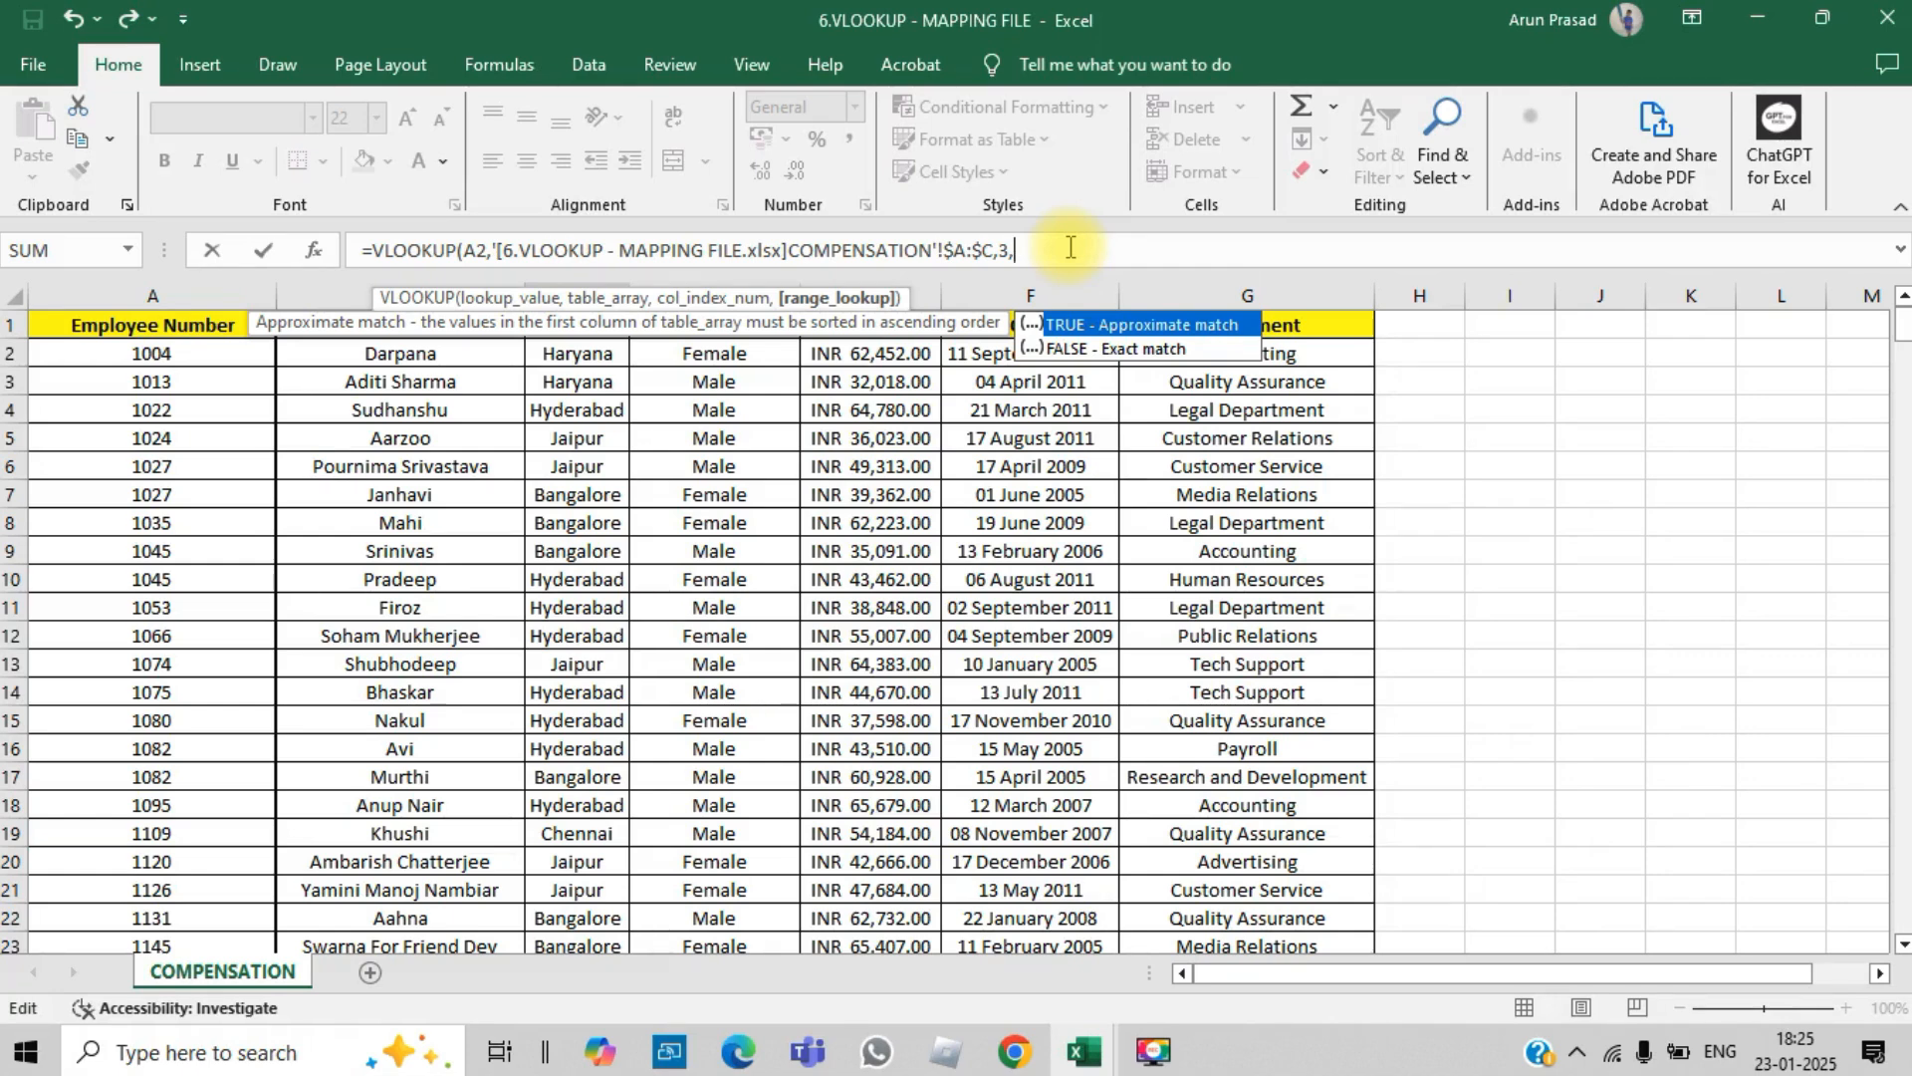
pyautogui.write('0)')
pyautogui.press('Return')
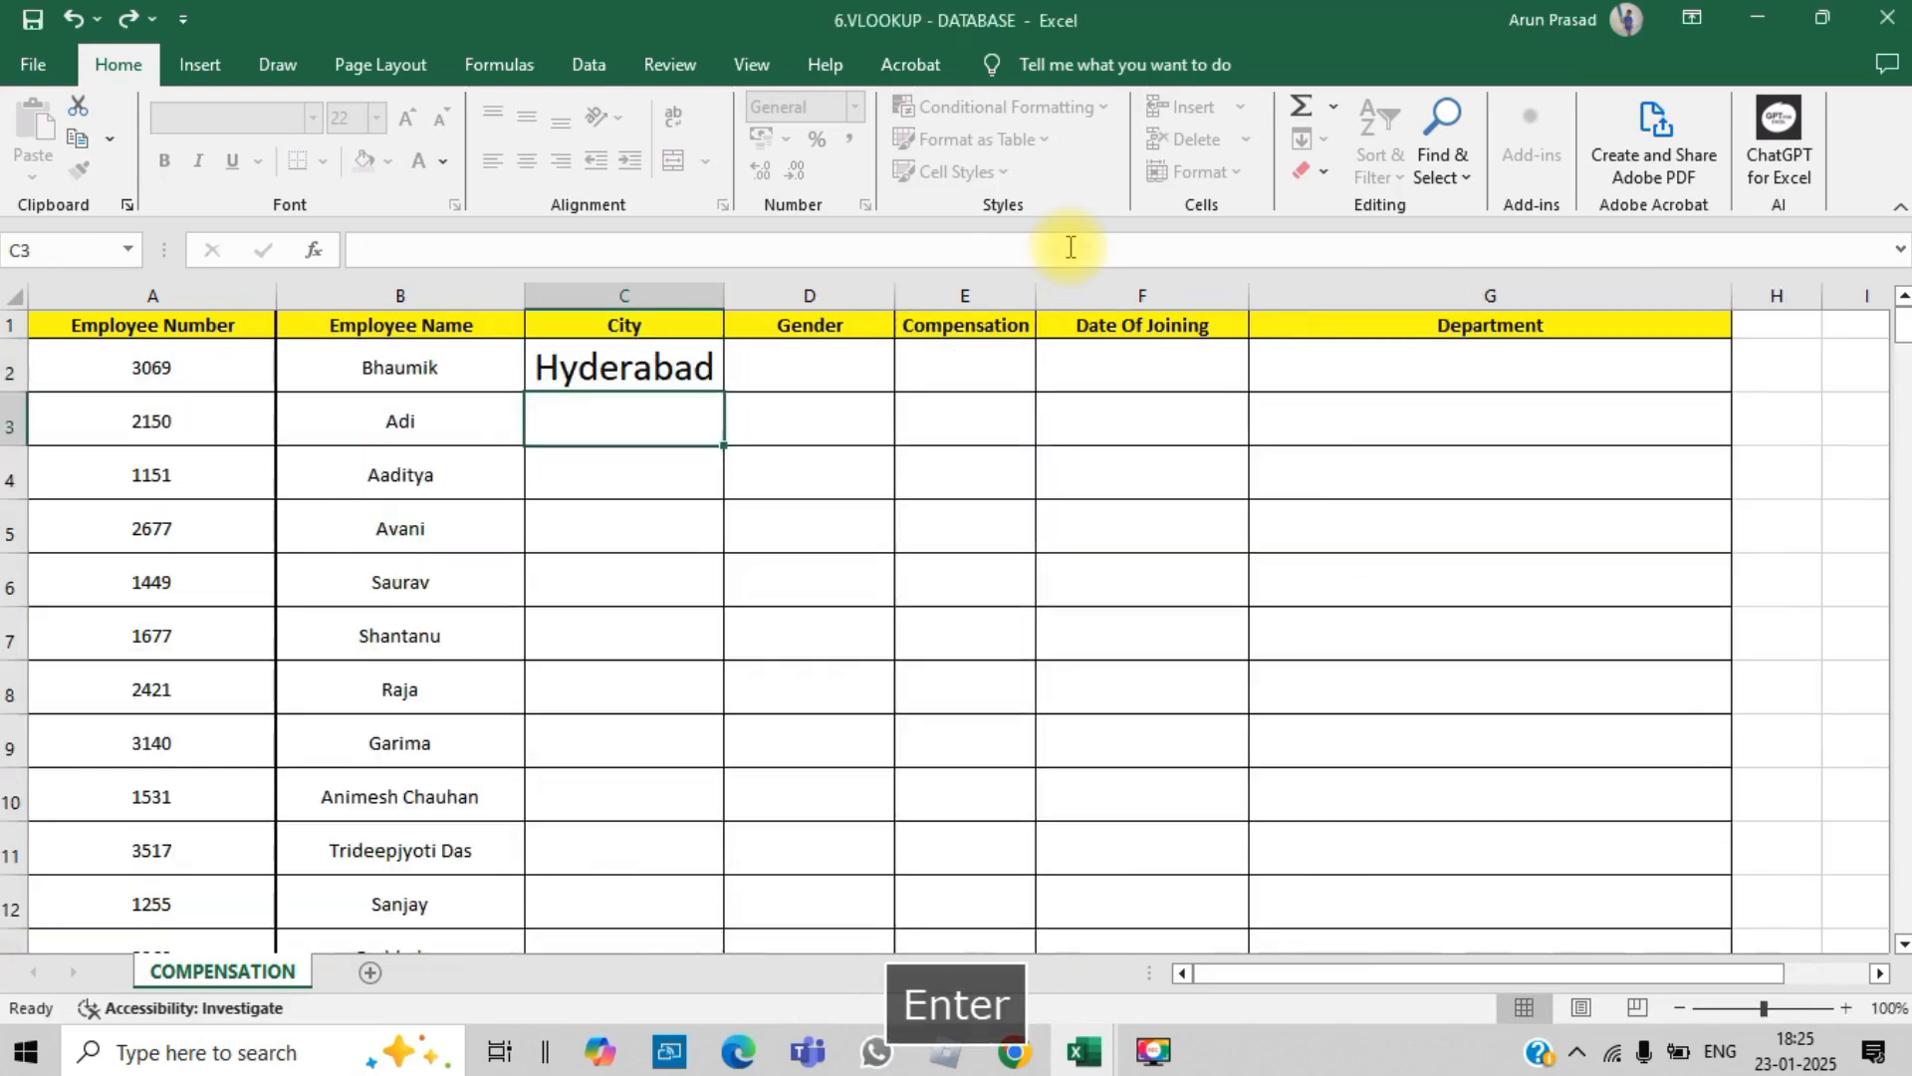
pyautogui.press('Up')
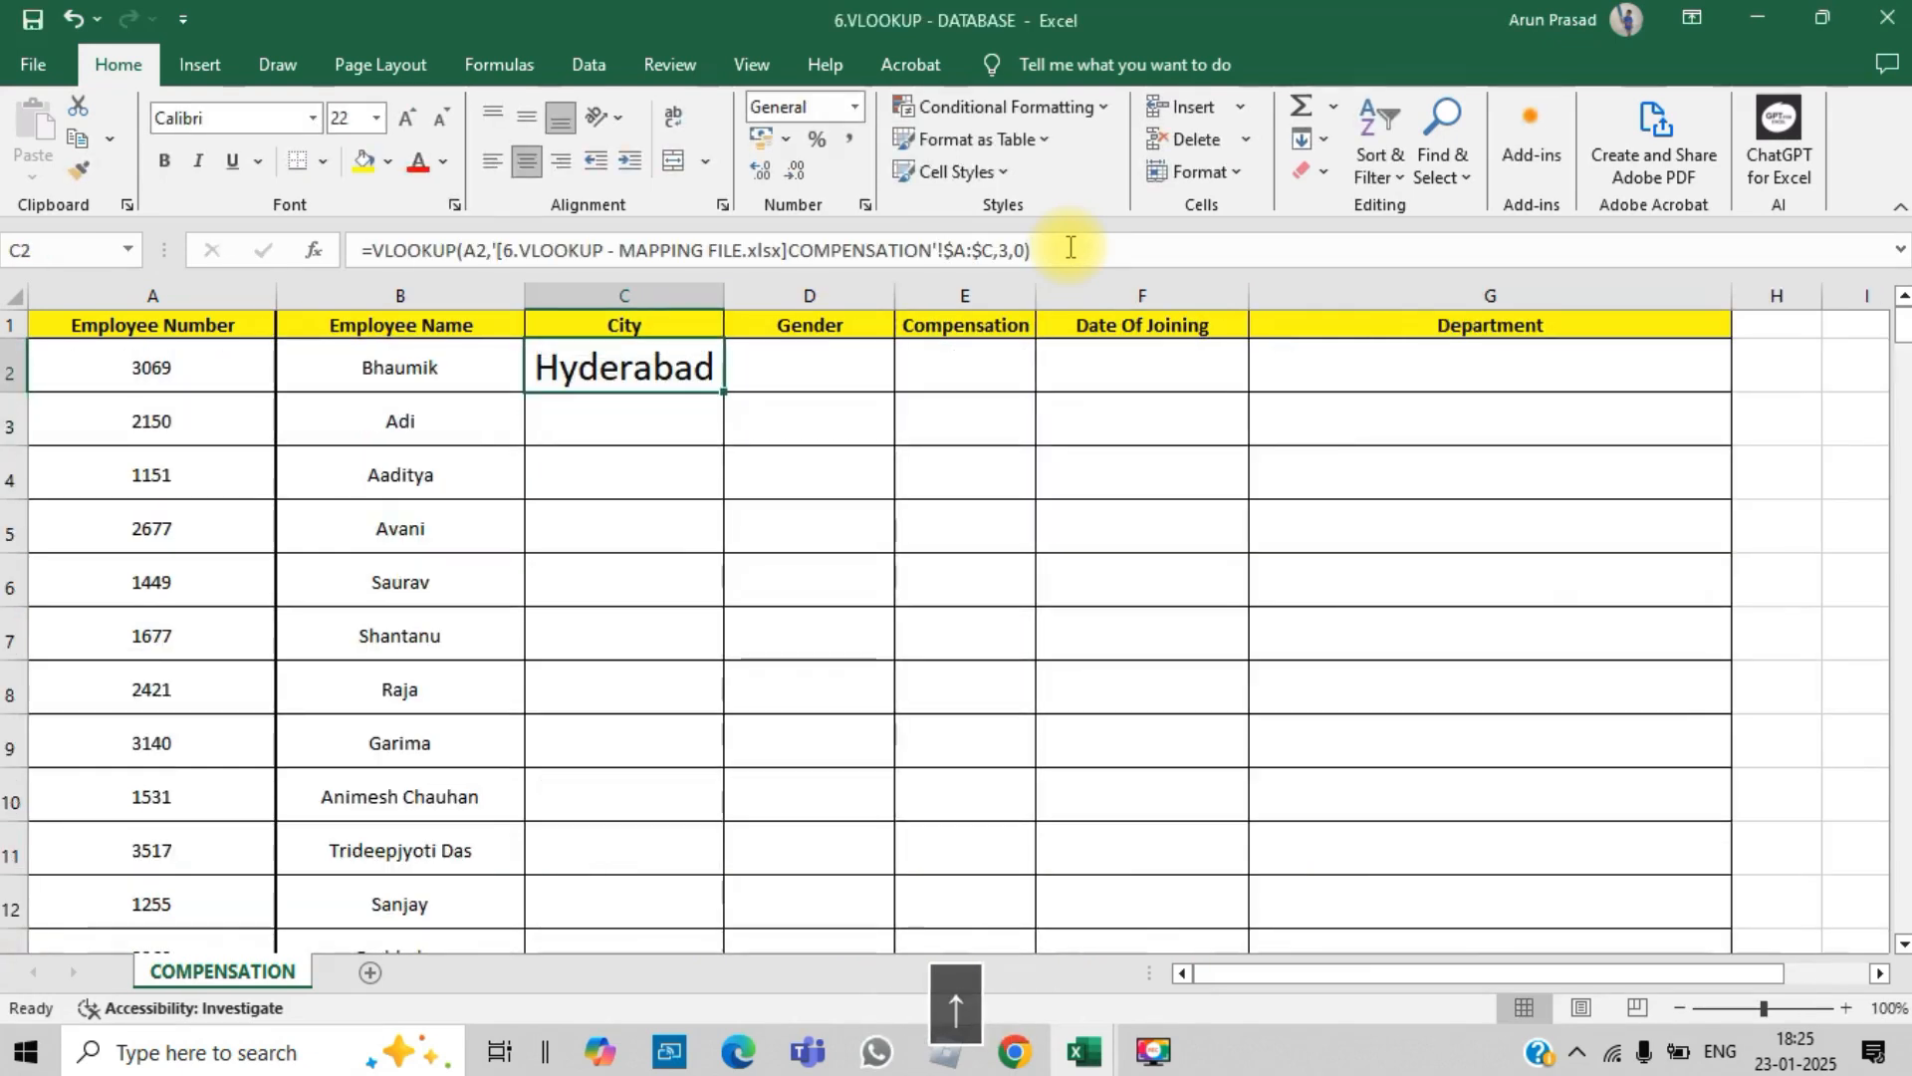
pyautogui.doubleClick(730, 399)
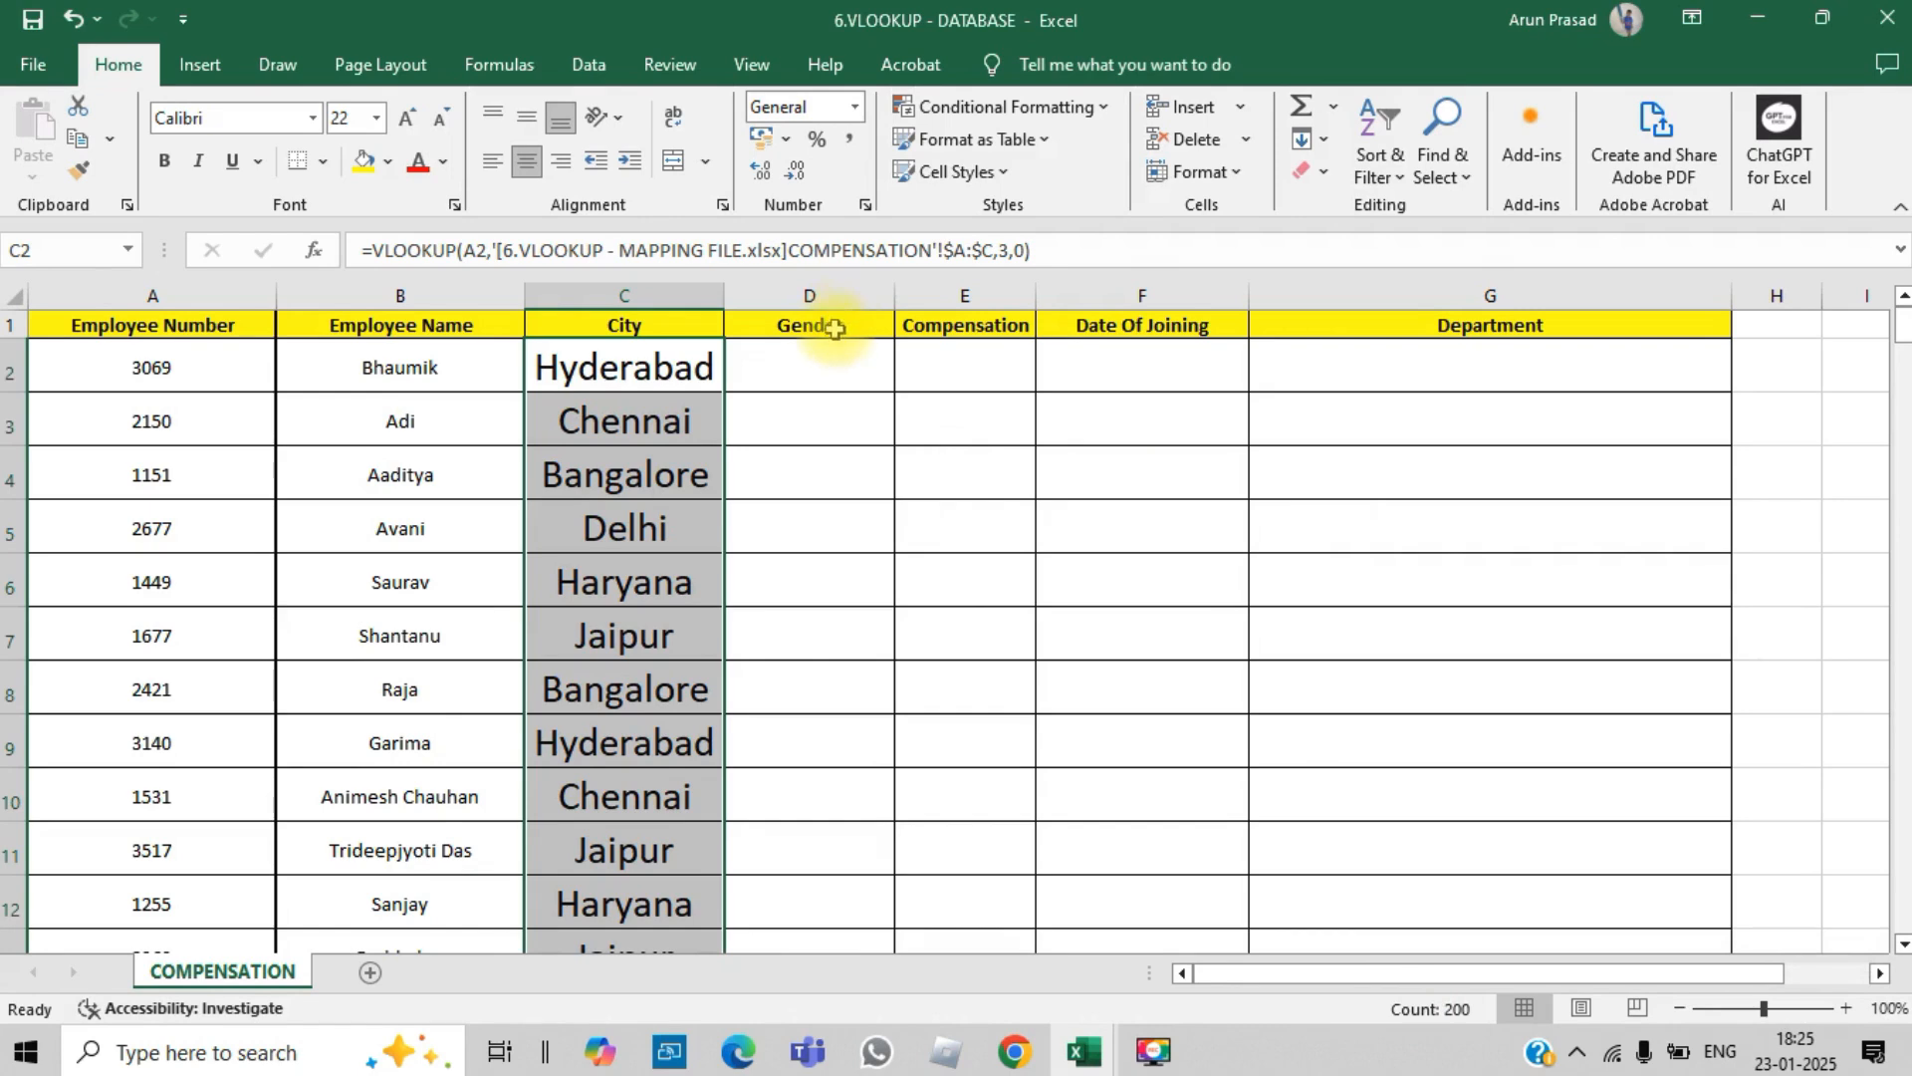
pyautogui.click(833, 357)
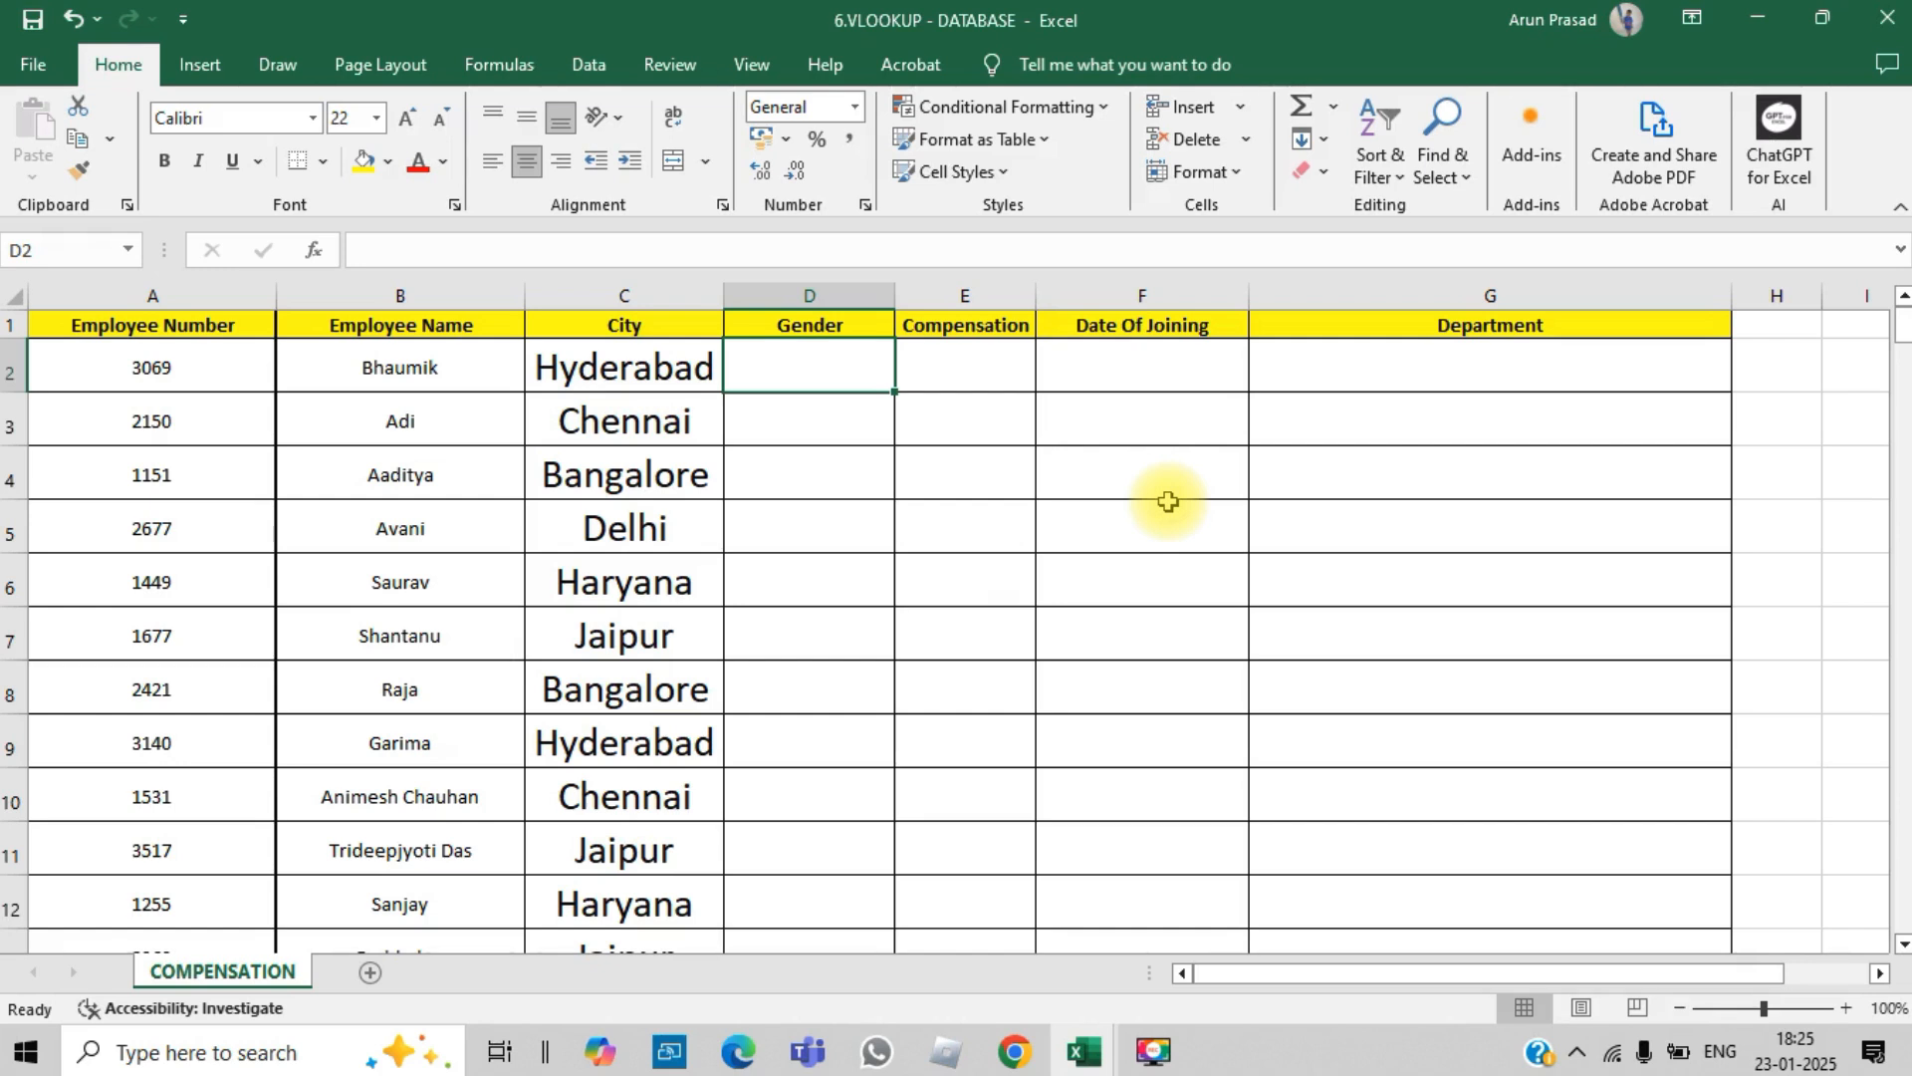
pyautogui.write('=vlo')
pyautogui.press('Escape')
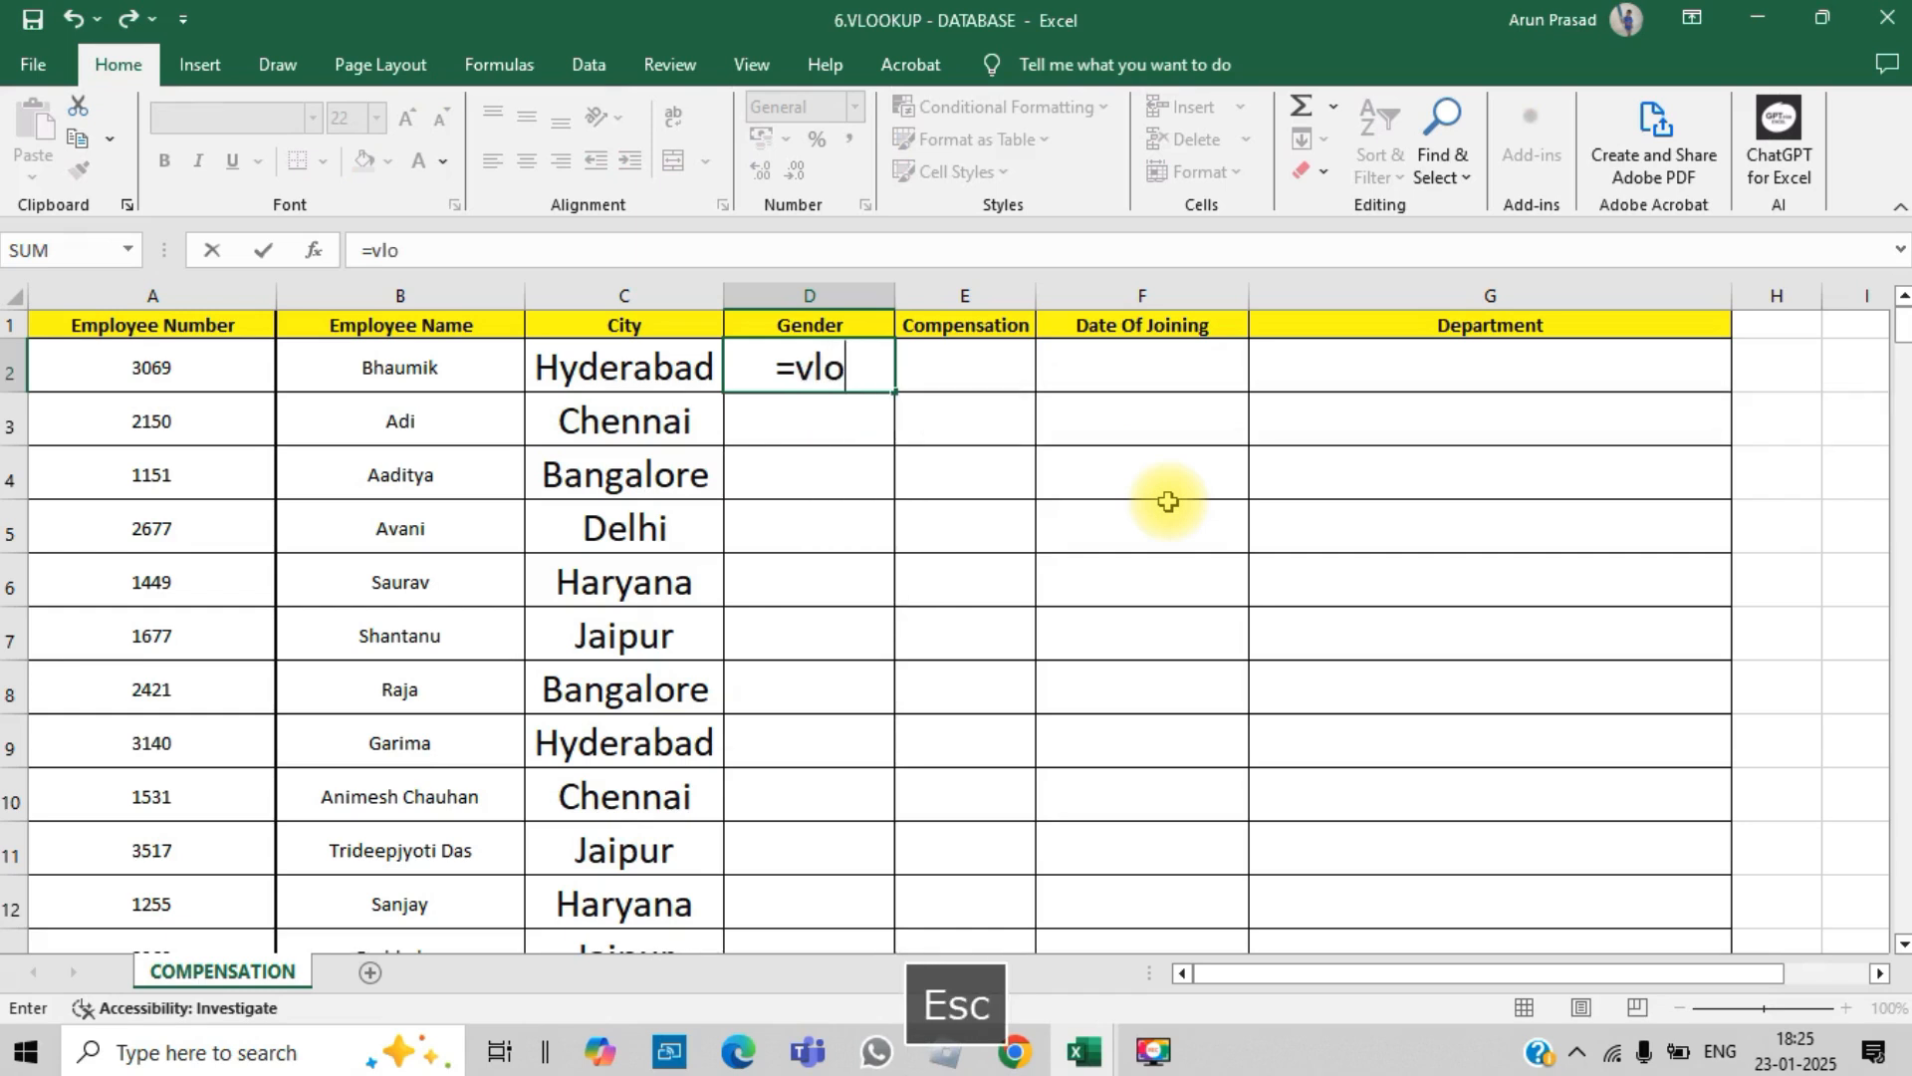
pyautogui.press('Escape')
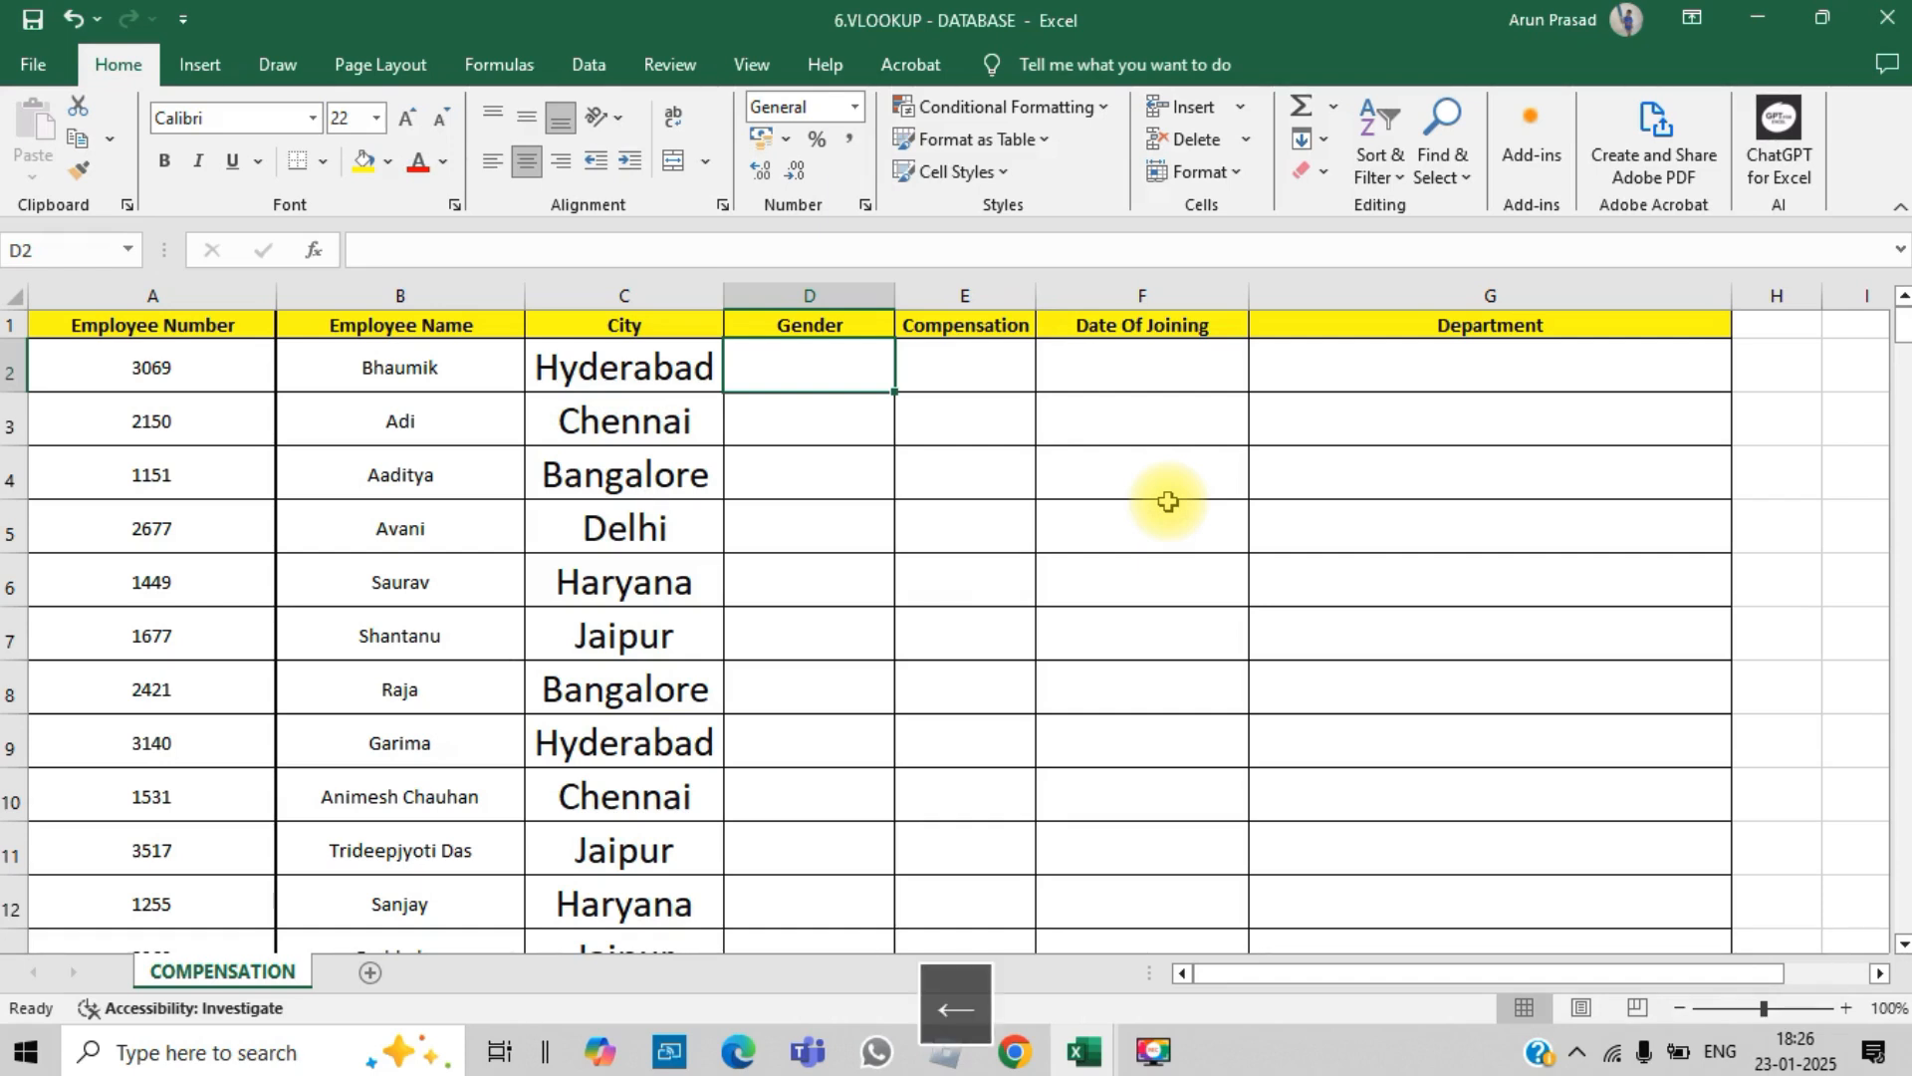
# Step: Clear all City formulas from C2 down to the end of the data, and return to C2
pyautogui.press('Left')
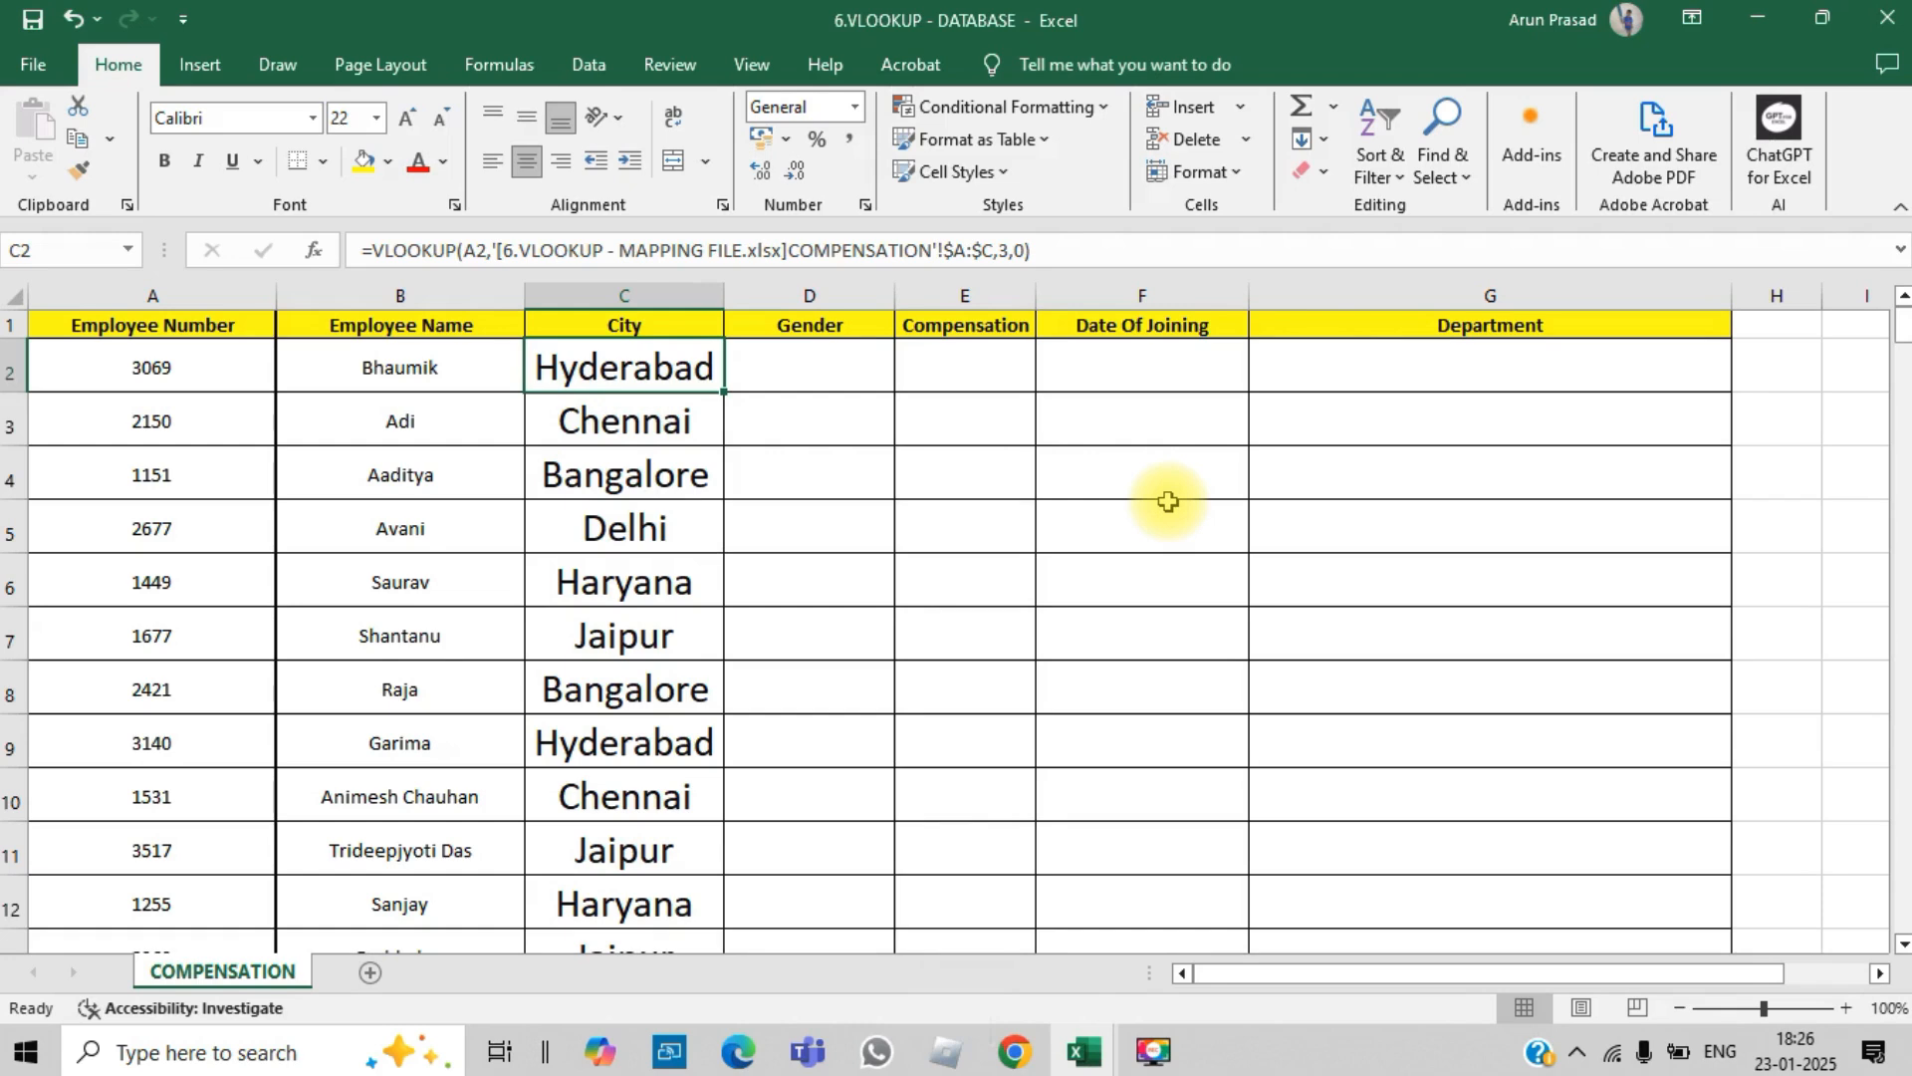
pyautogui.hotkey('ctrl', 'shift', 'Down')
pyautogui.press('Delete')
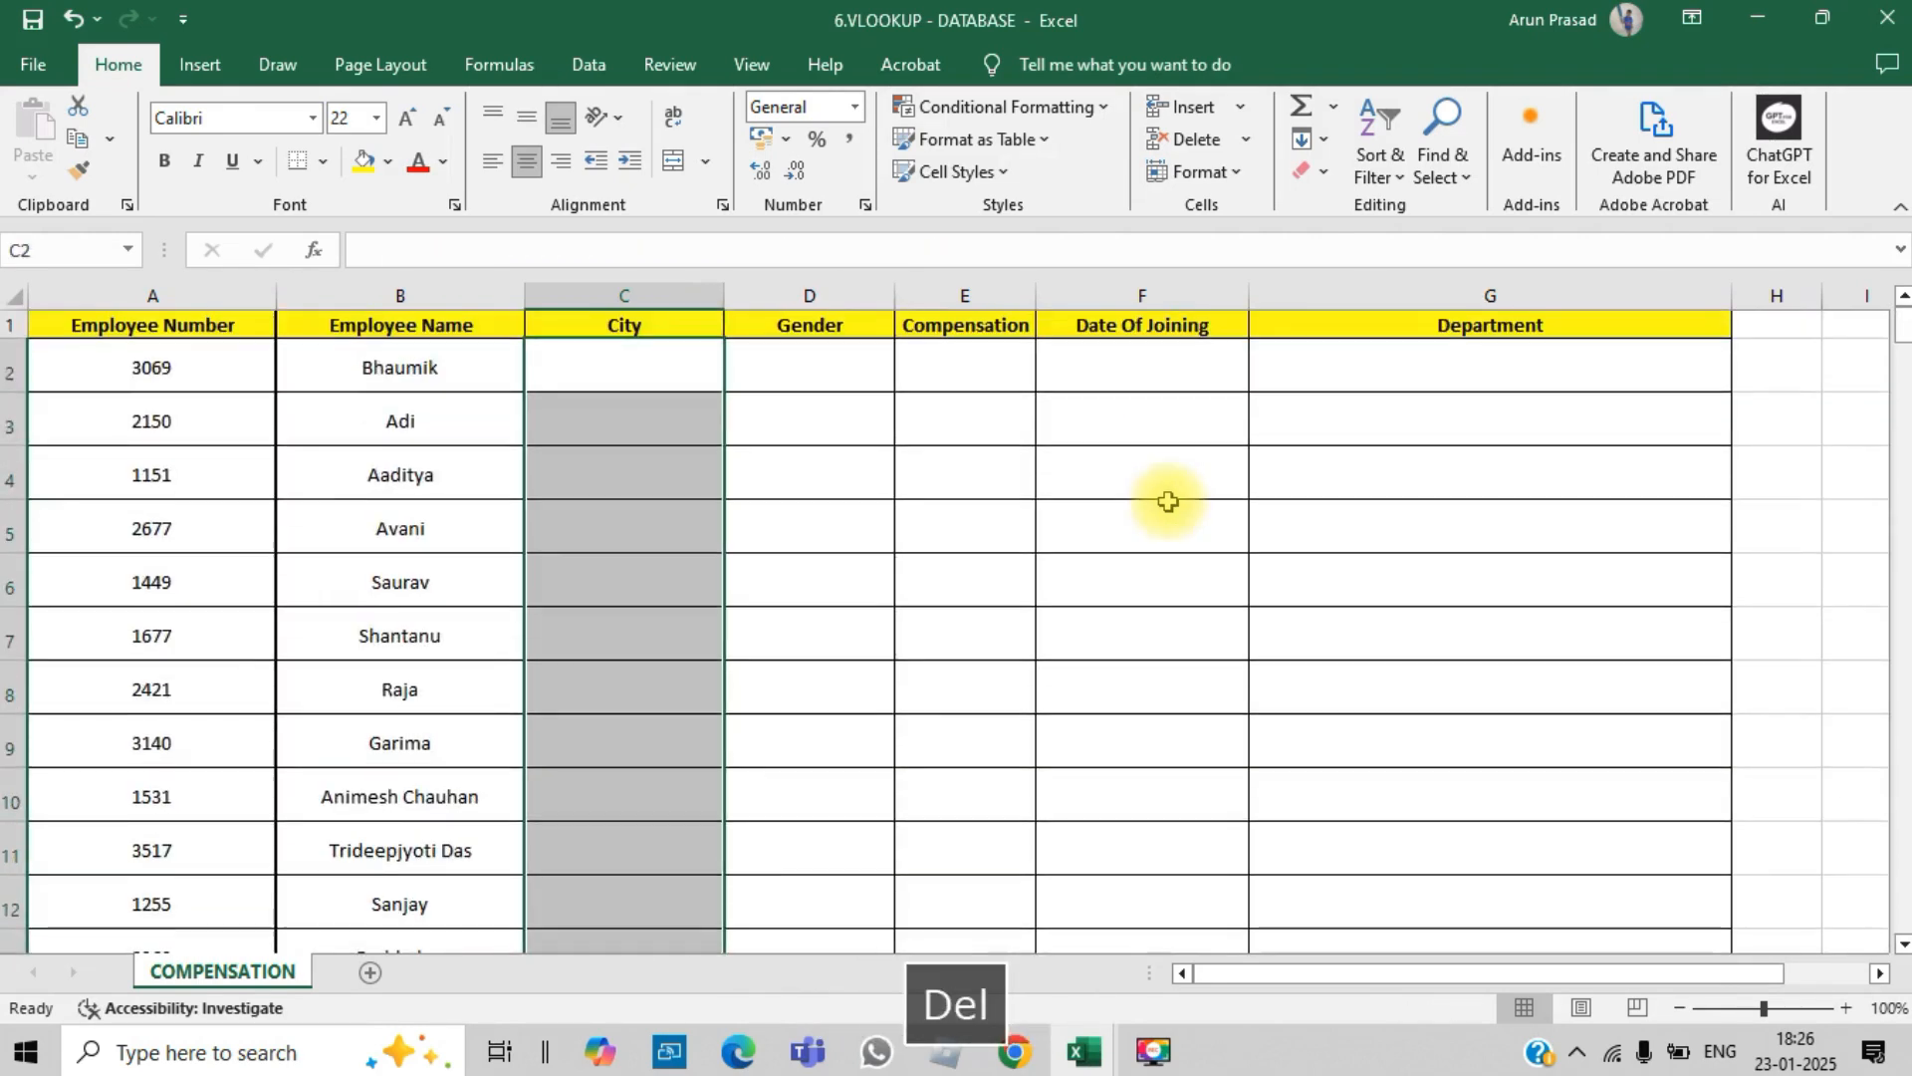
pyautogui.press('Up')
pyautogui.press('Down')
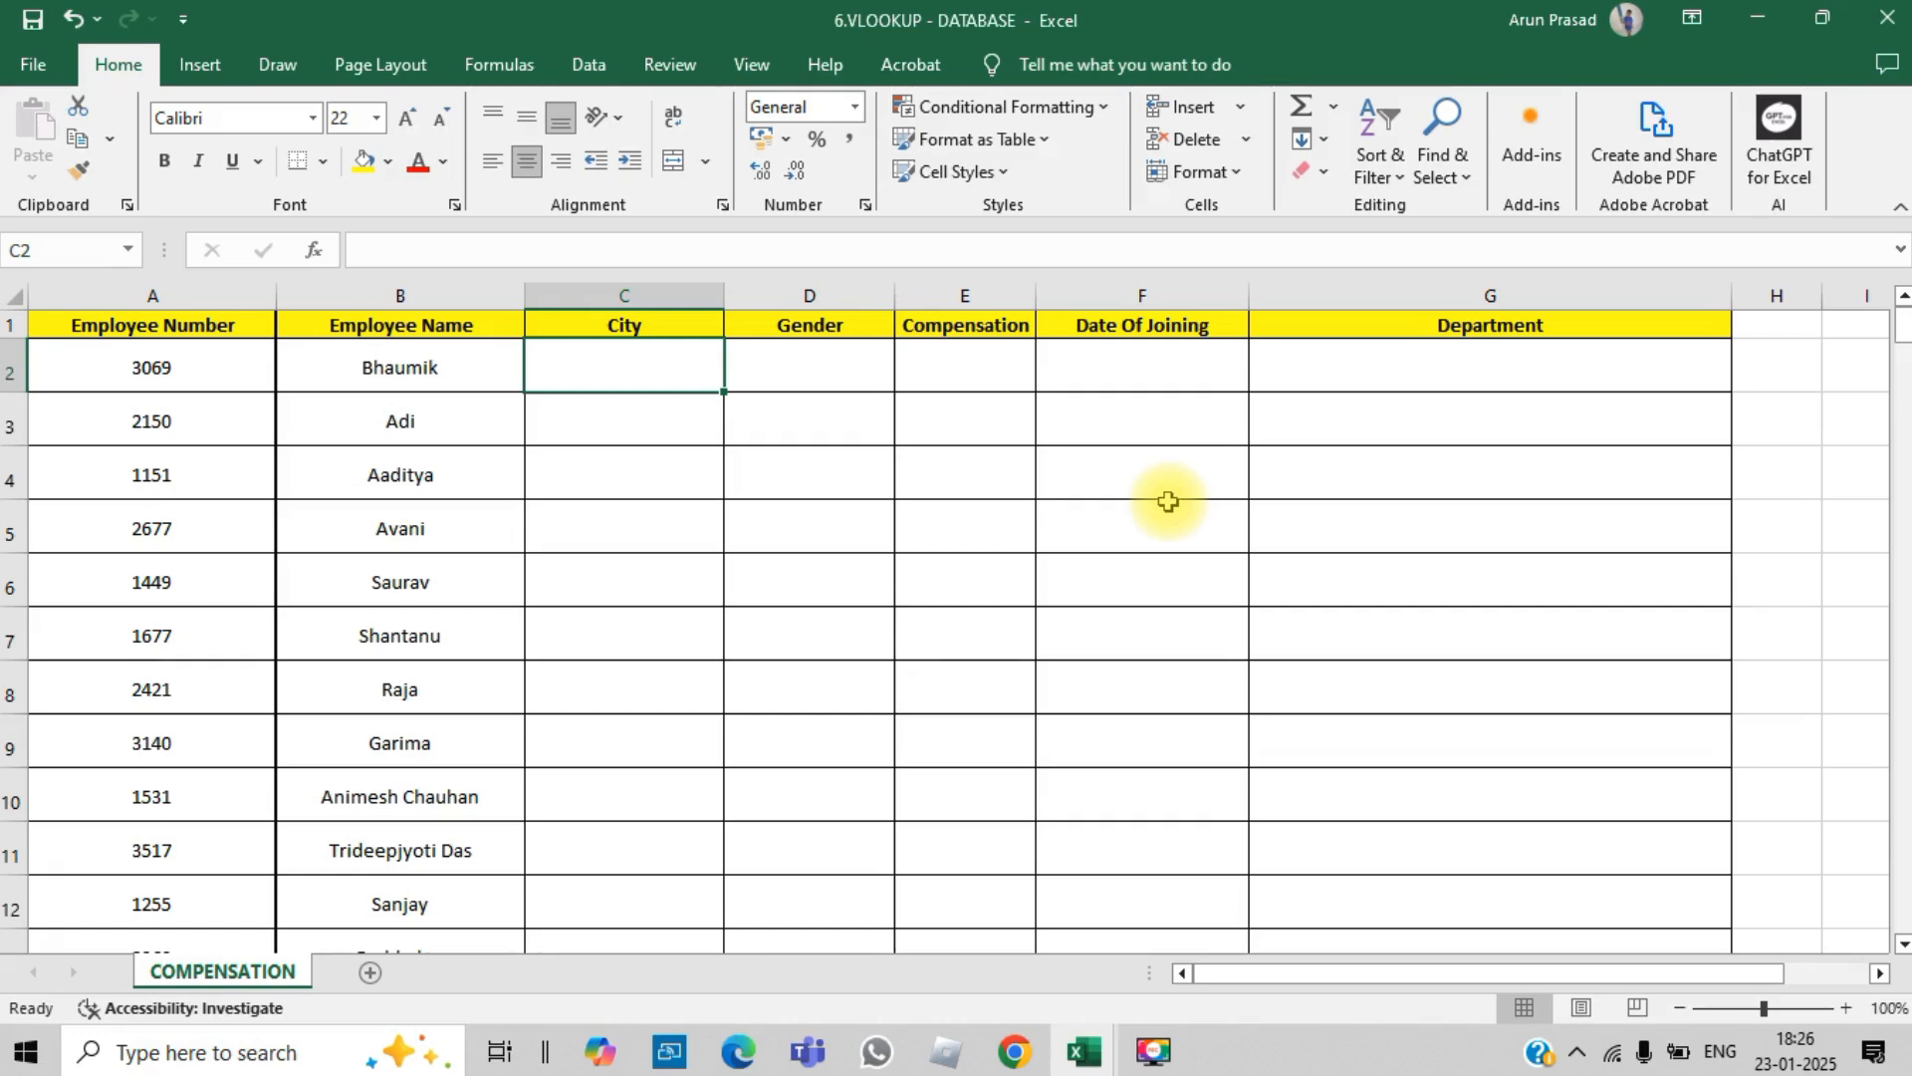
# Step: Start a VLOOKUP formula in City cell C2 with employee number A2 as the lookup value
pyautogui.write('=')
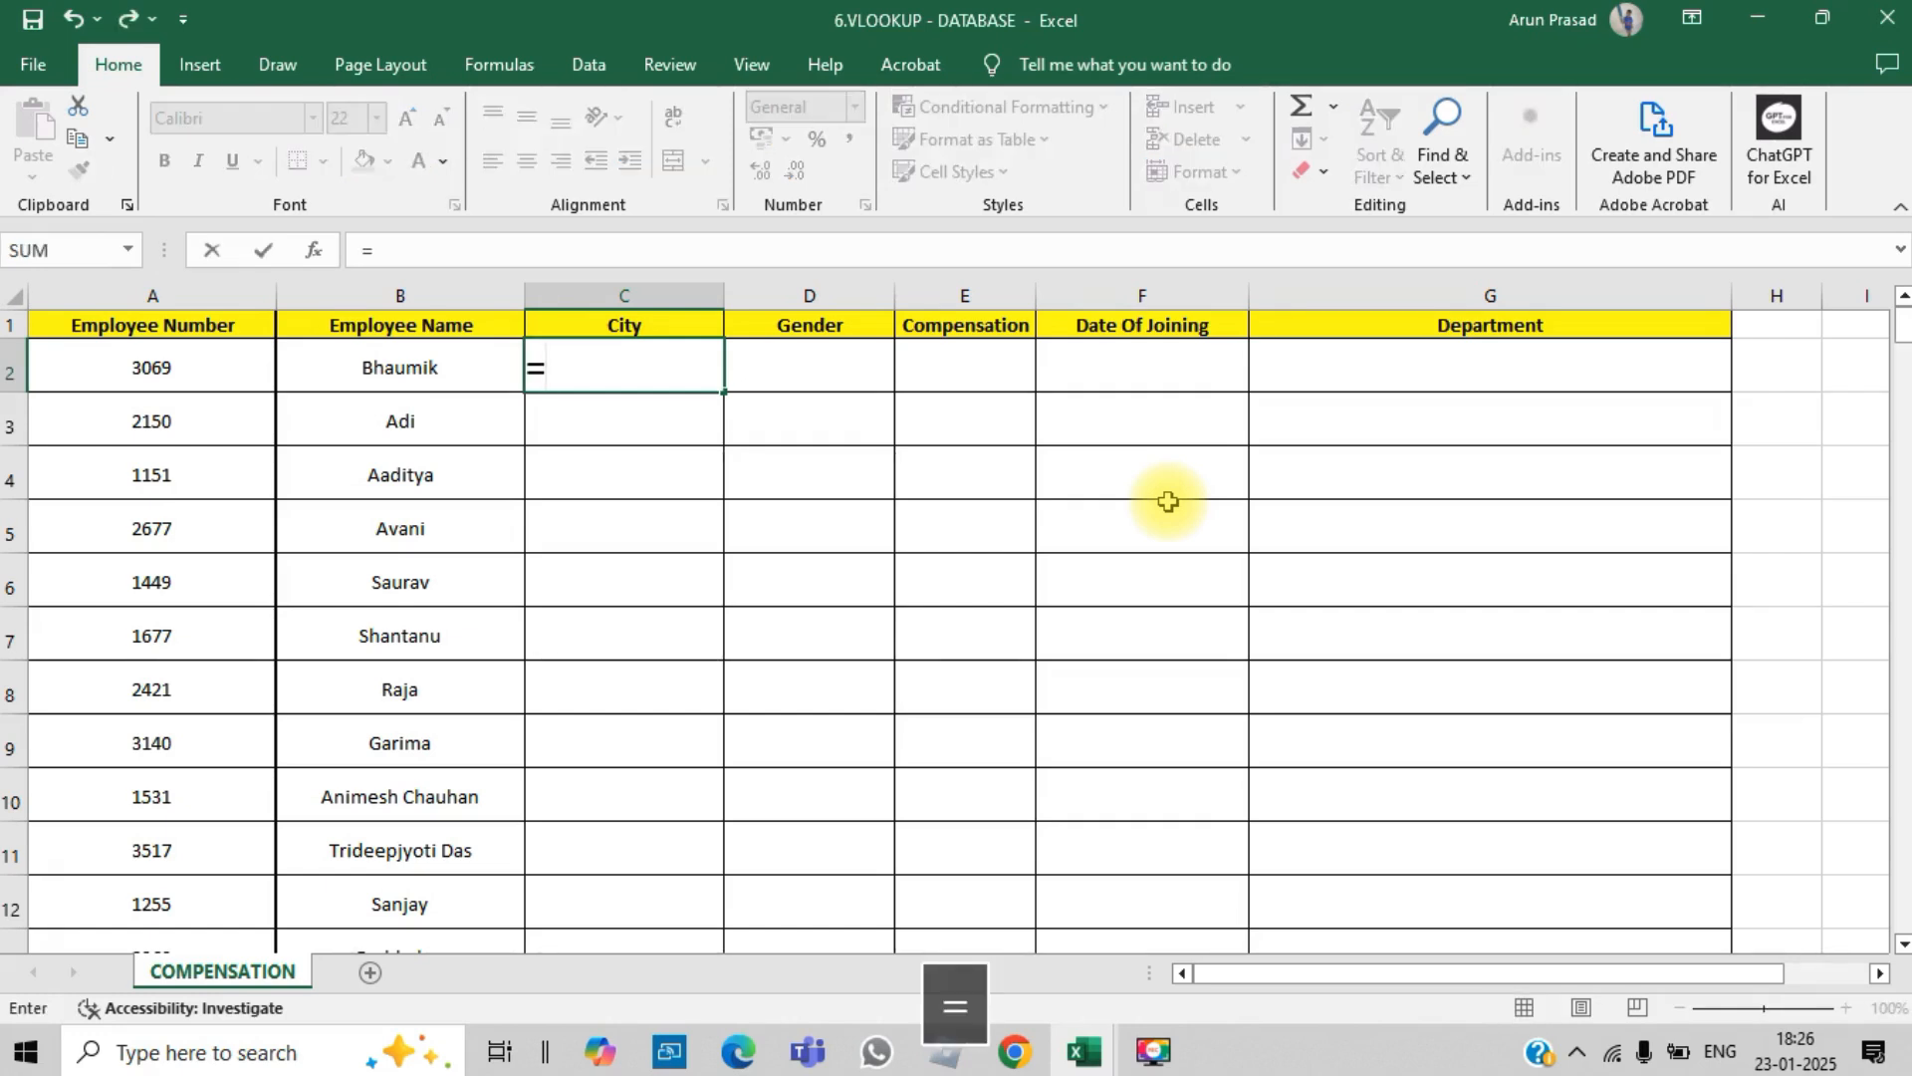
pyautogui.write('vlo')
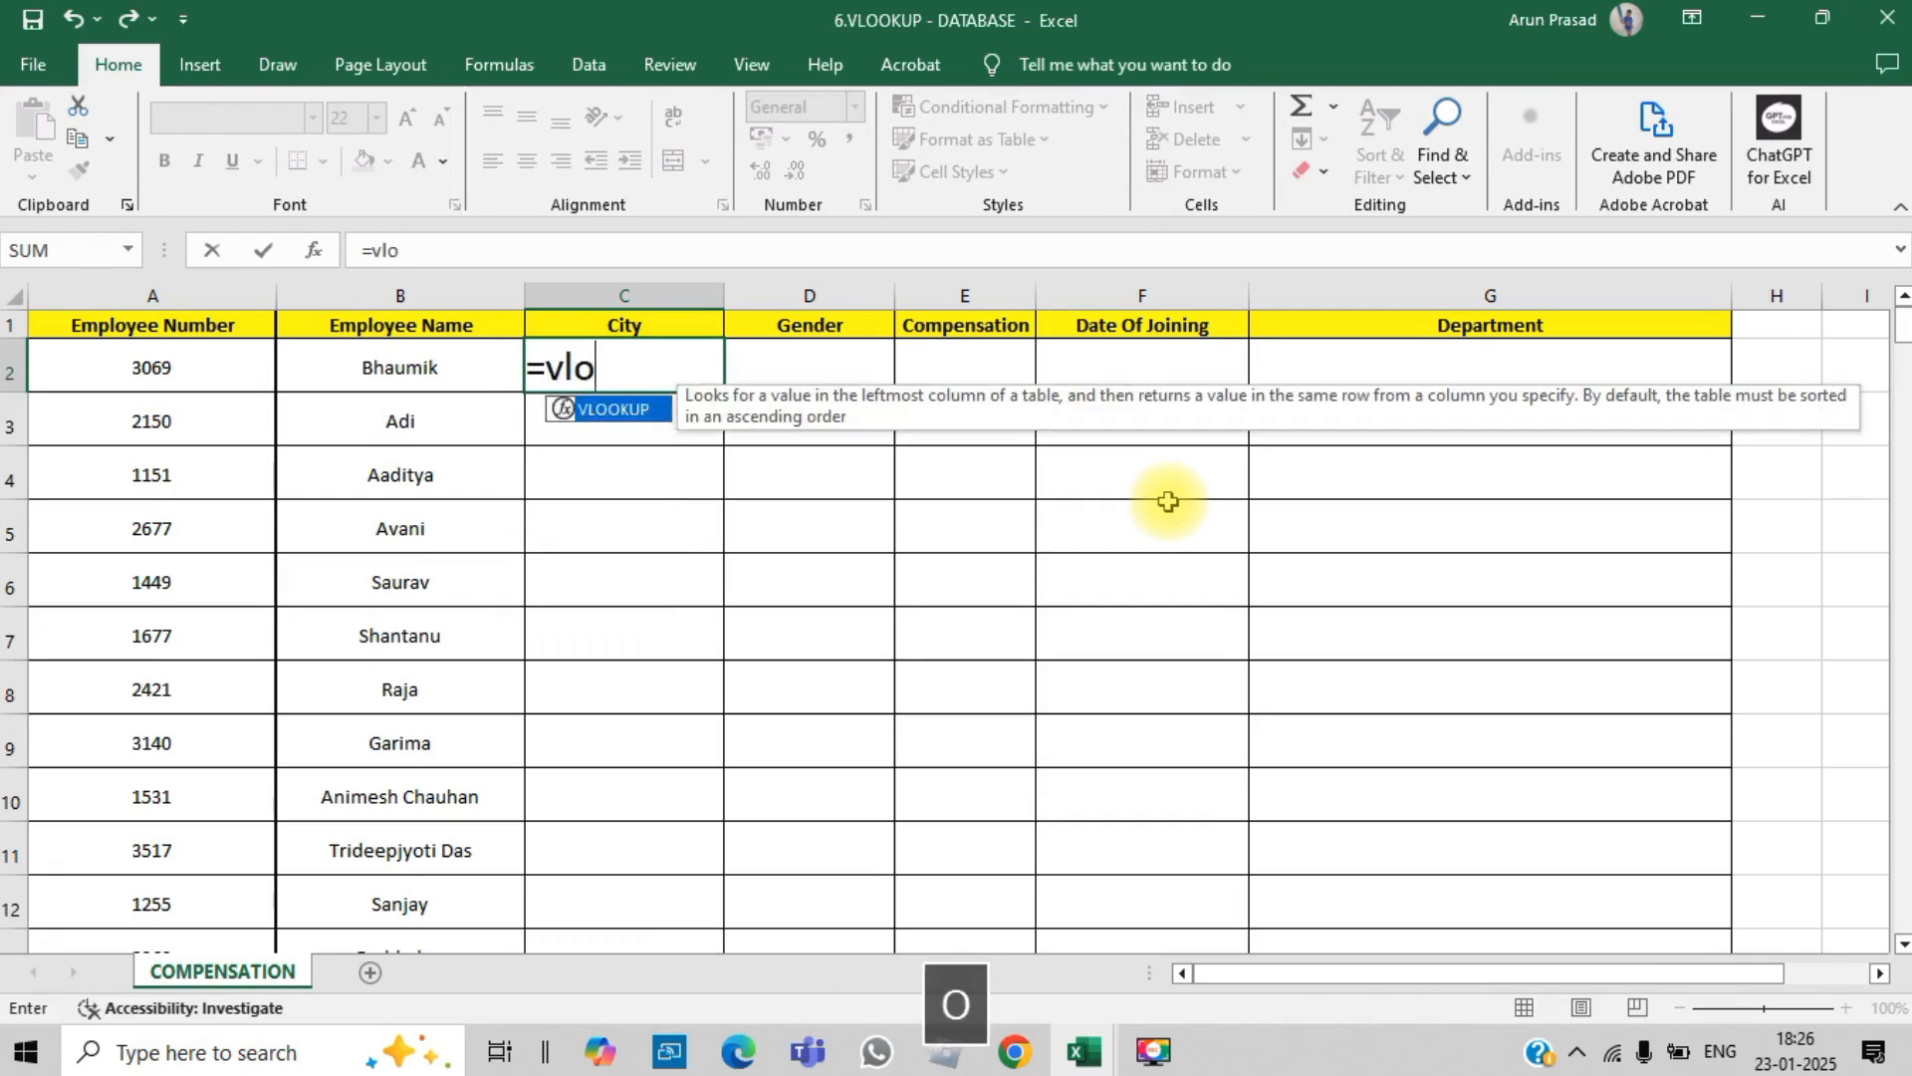
pyautogui.press('Tab')
pyautogui.press('Left')
pyautogui.press('Left')
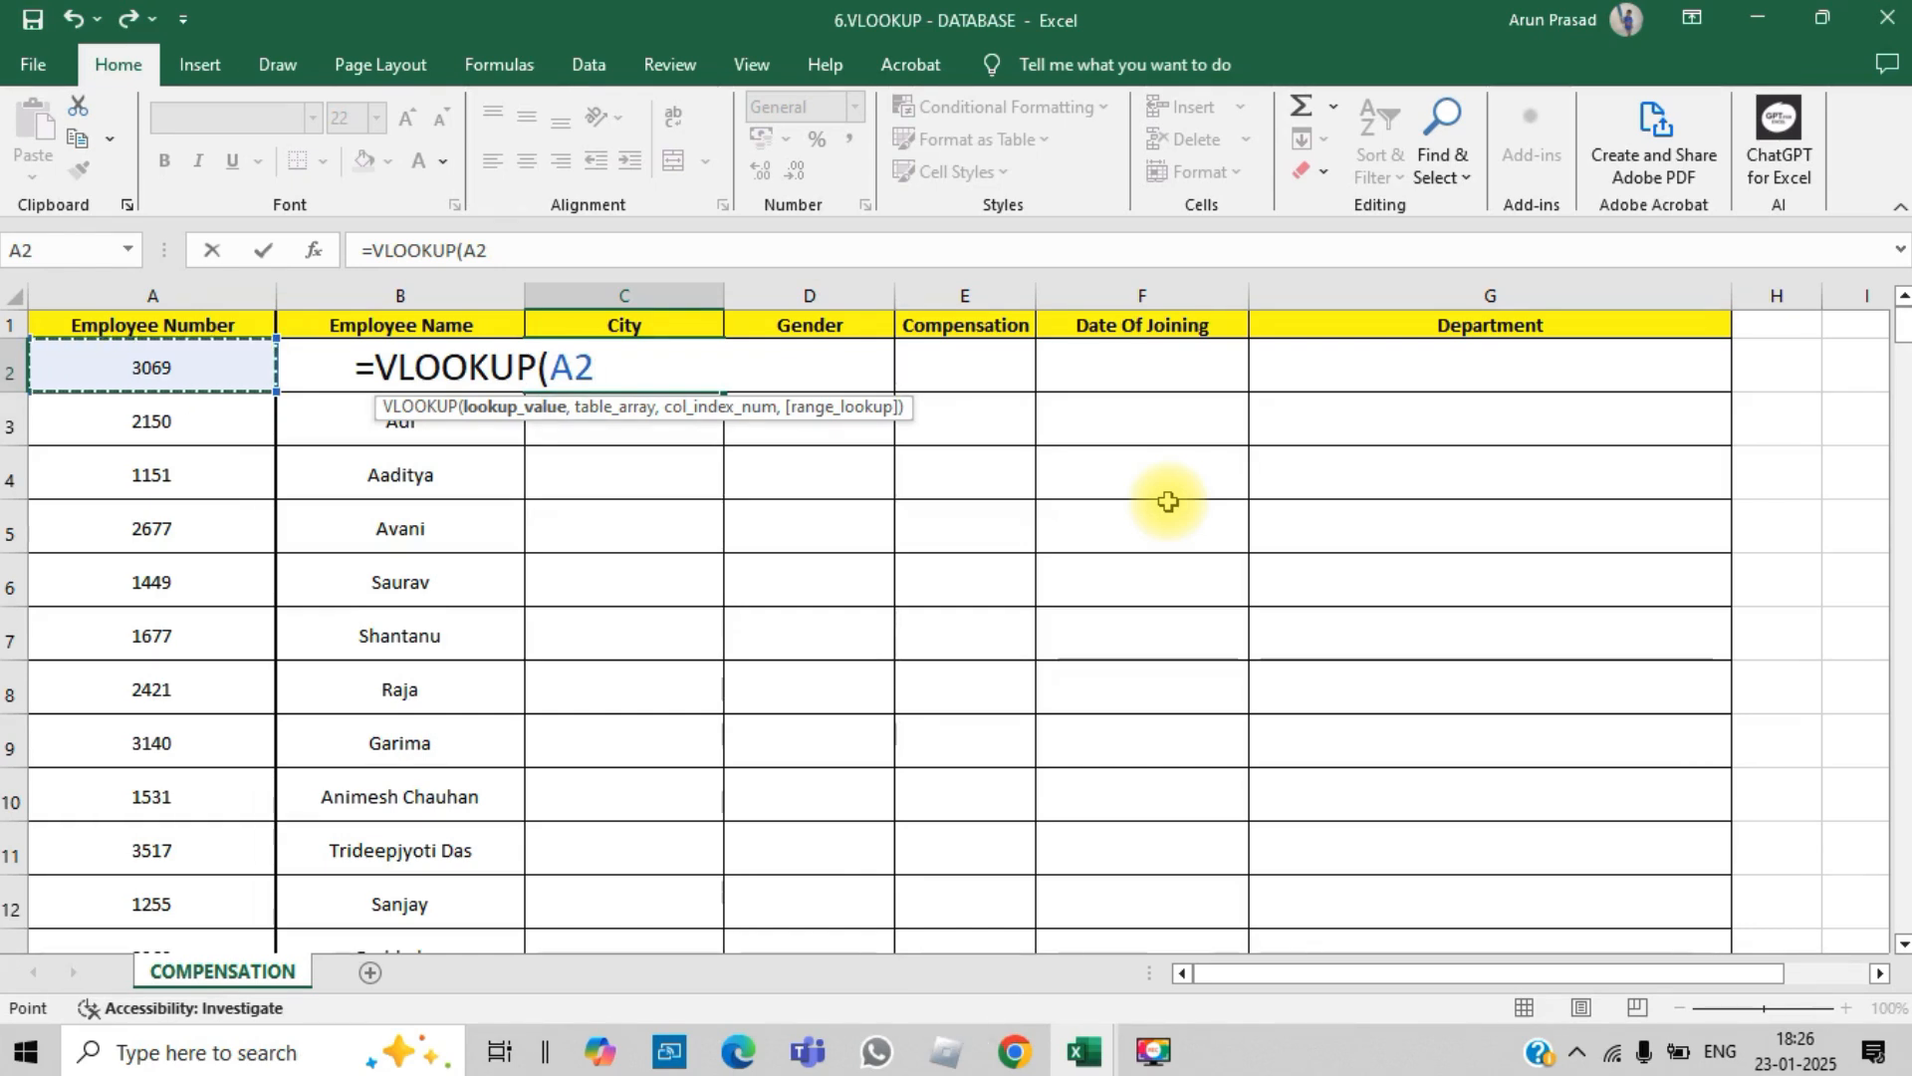
pyautogui.write(',')
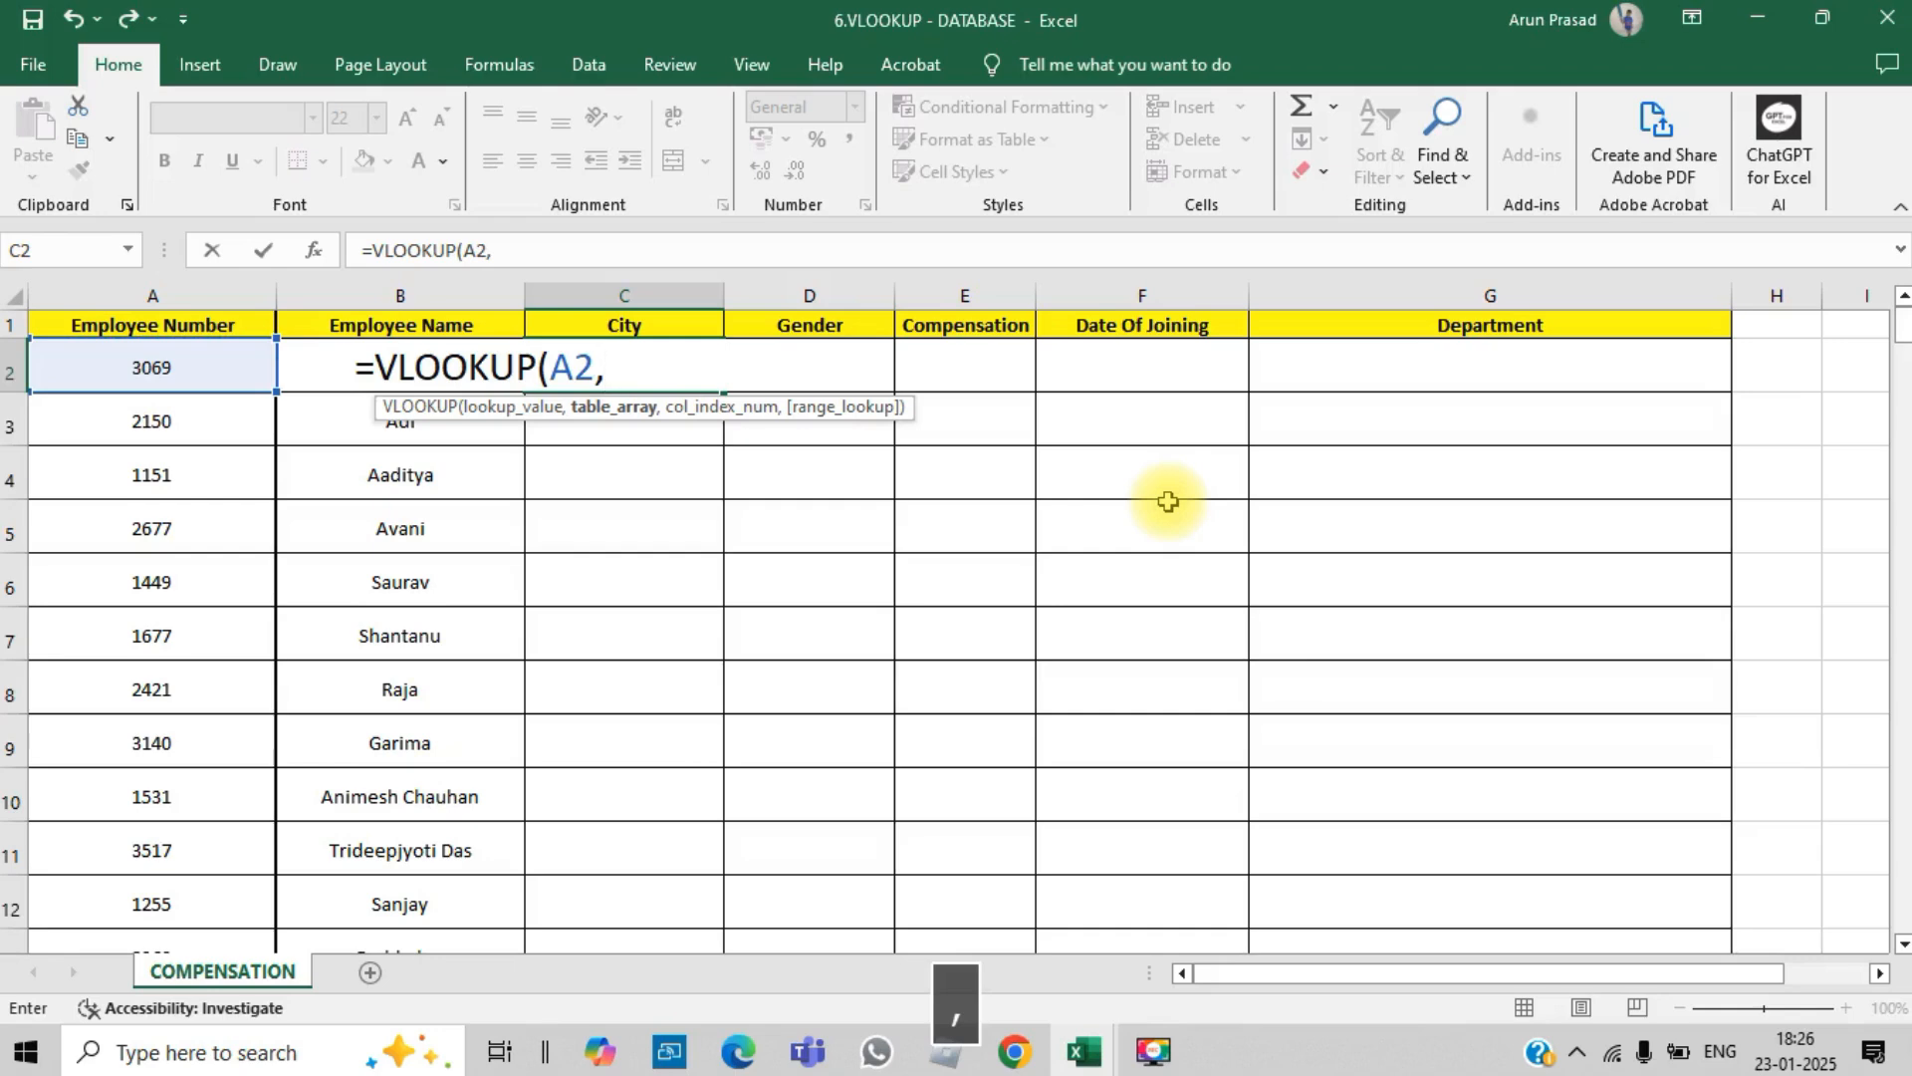
# Step: Set the VLOOKUP table array to columns A:G of the COMPENSATION sheet in the mapping file
pyautogui.hotkey('alt', 'Tab')
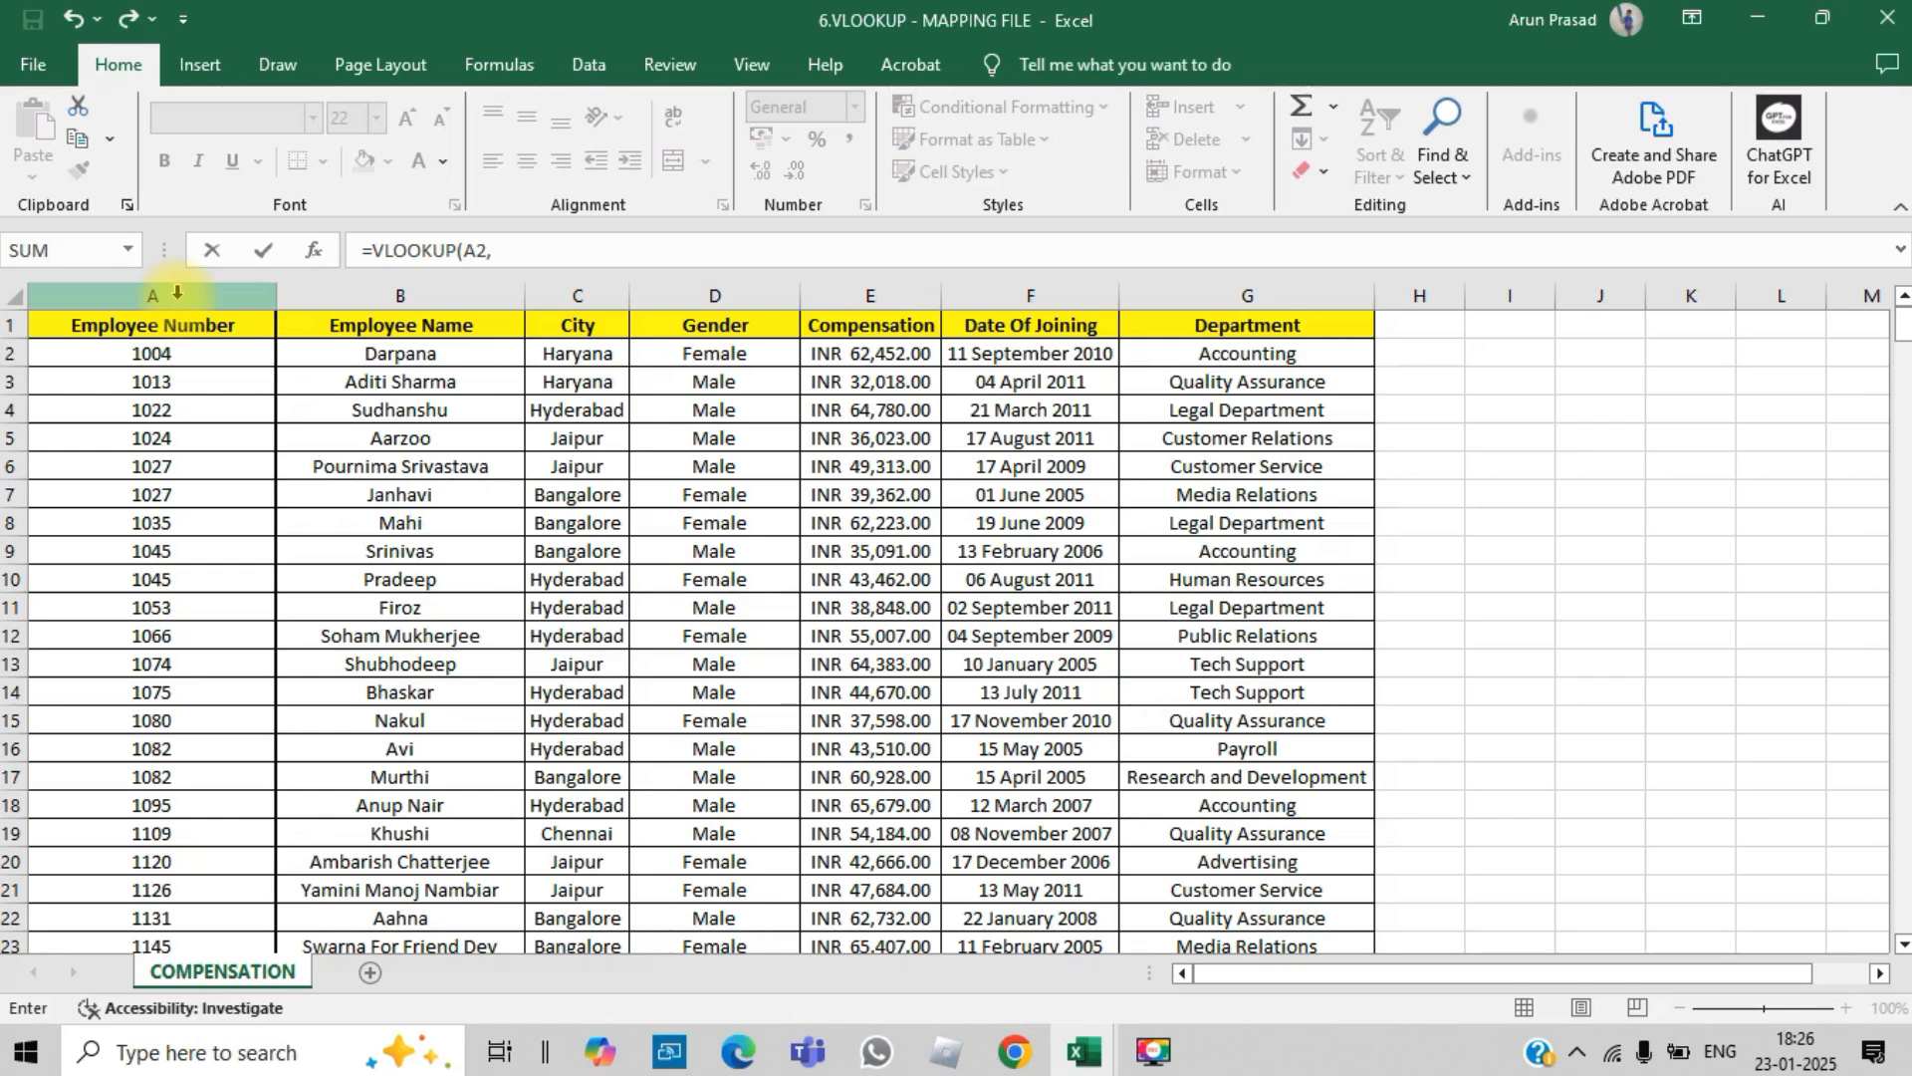
pyautogui.moveTo(177, 291); pyautogui.dragTo(1205, 369)
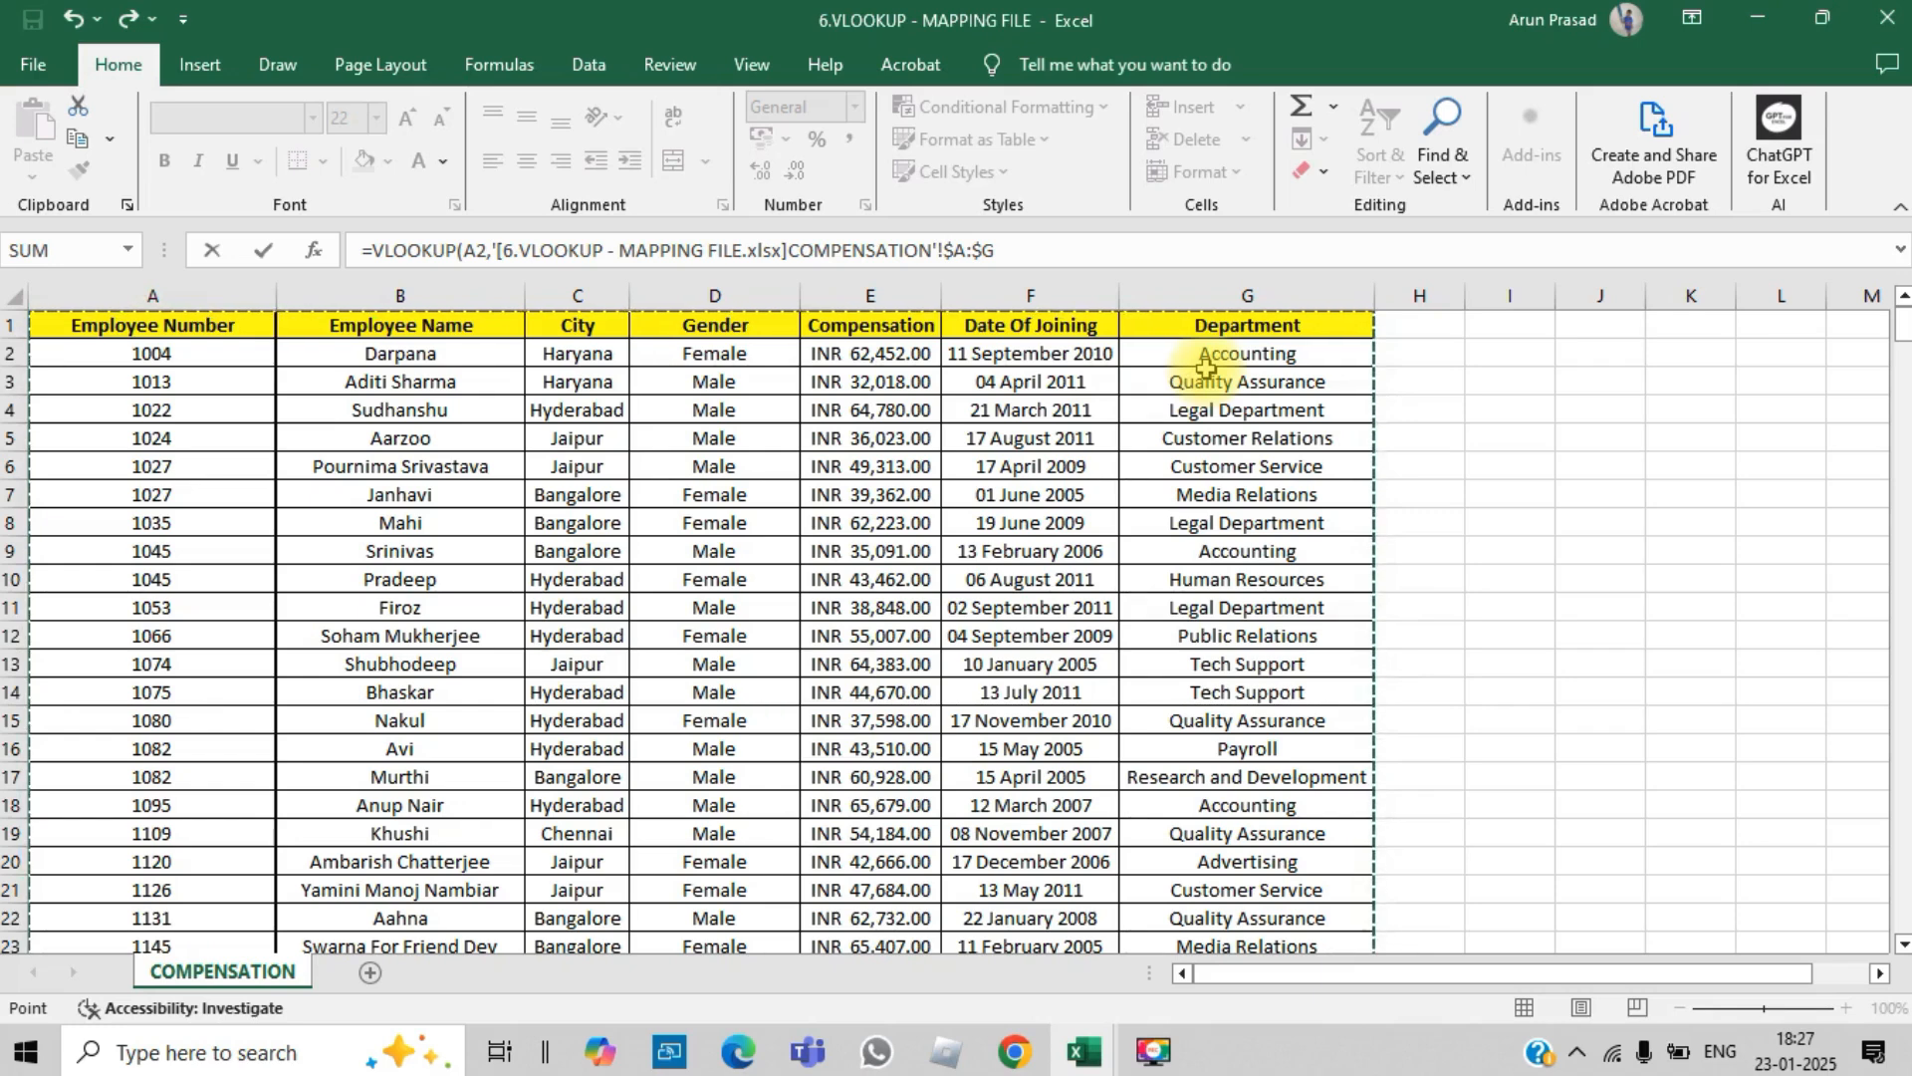
pyautogui.click(1042, 247)
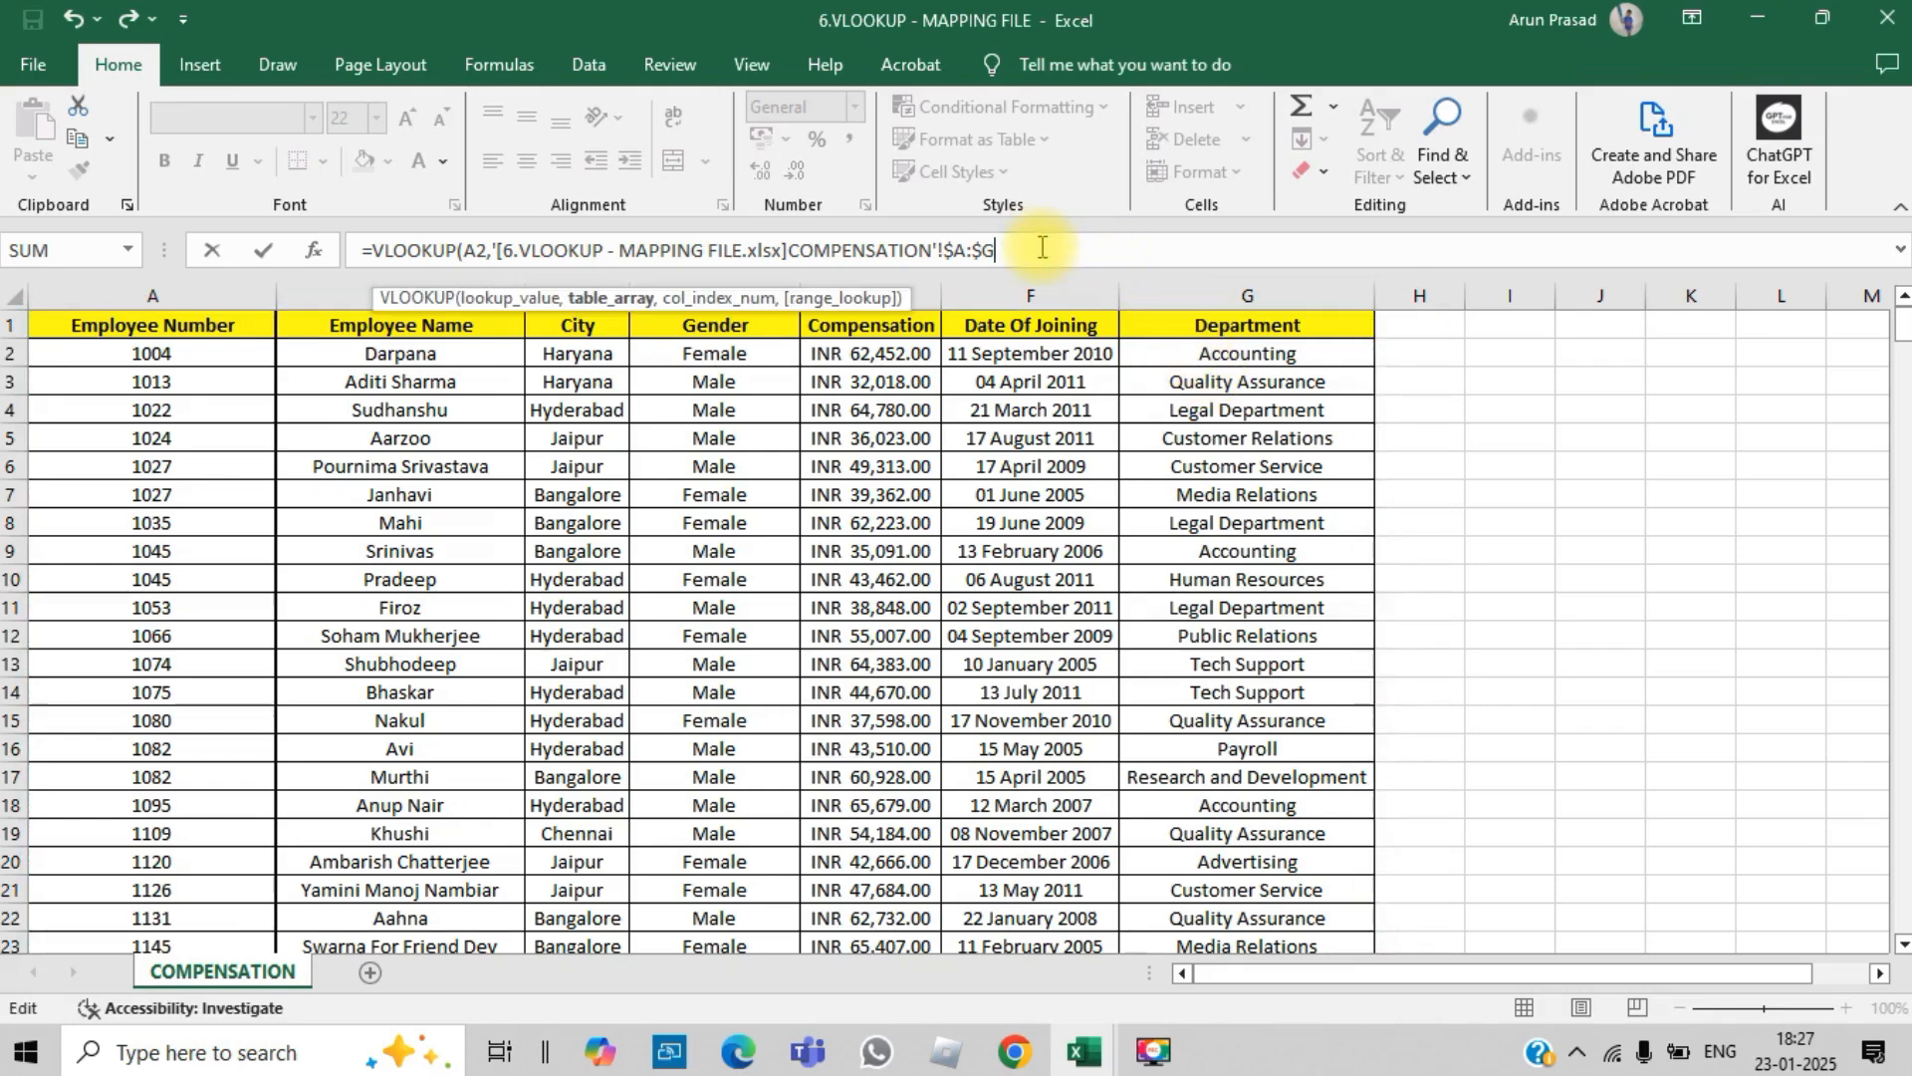
pyautogui.write(',')
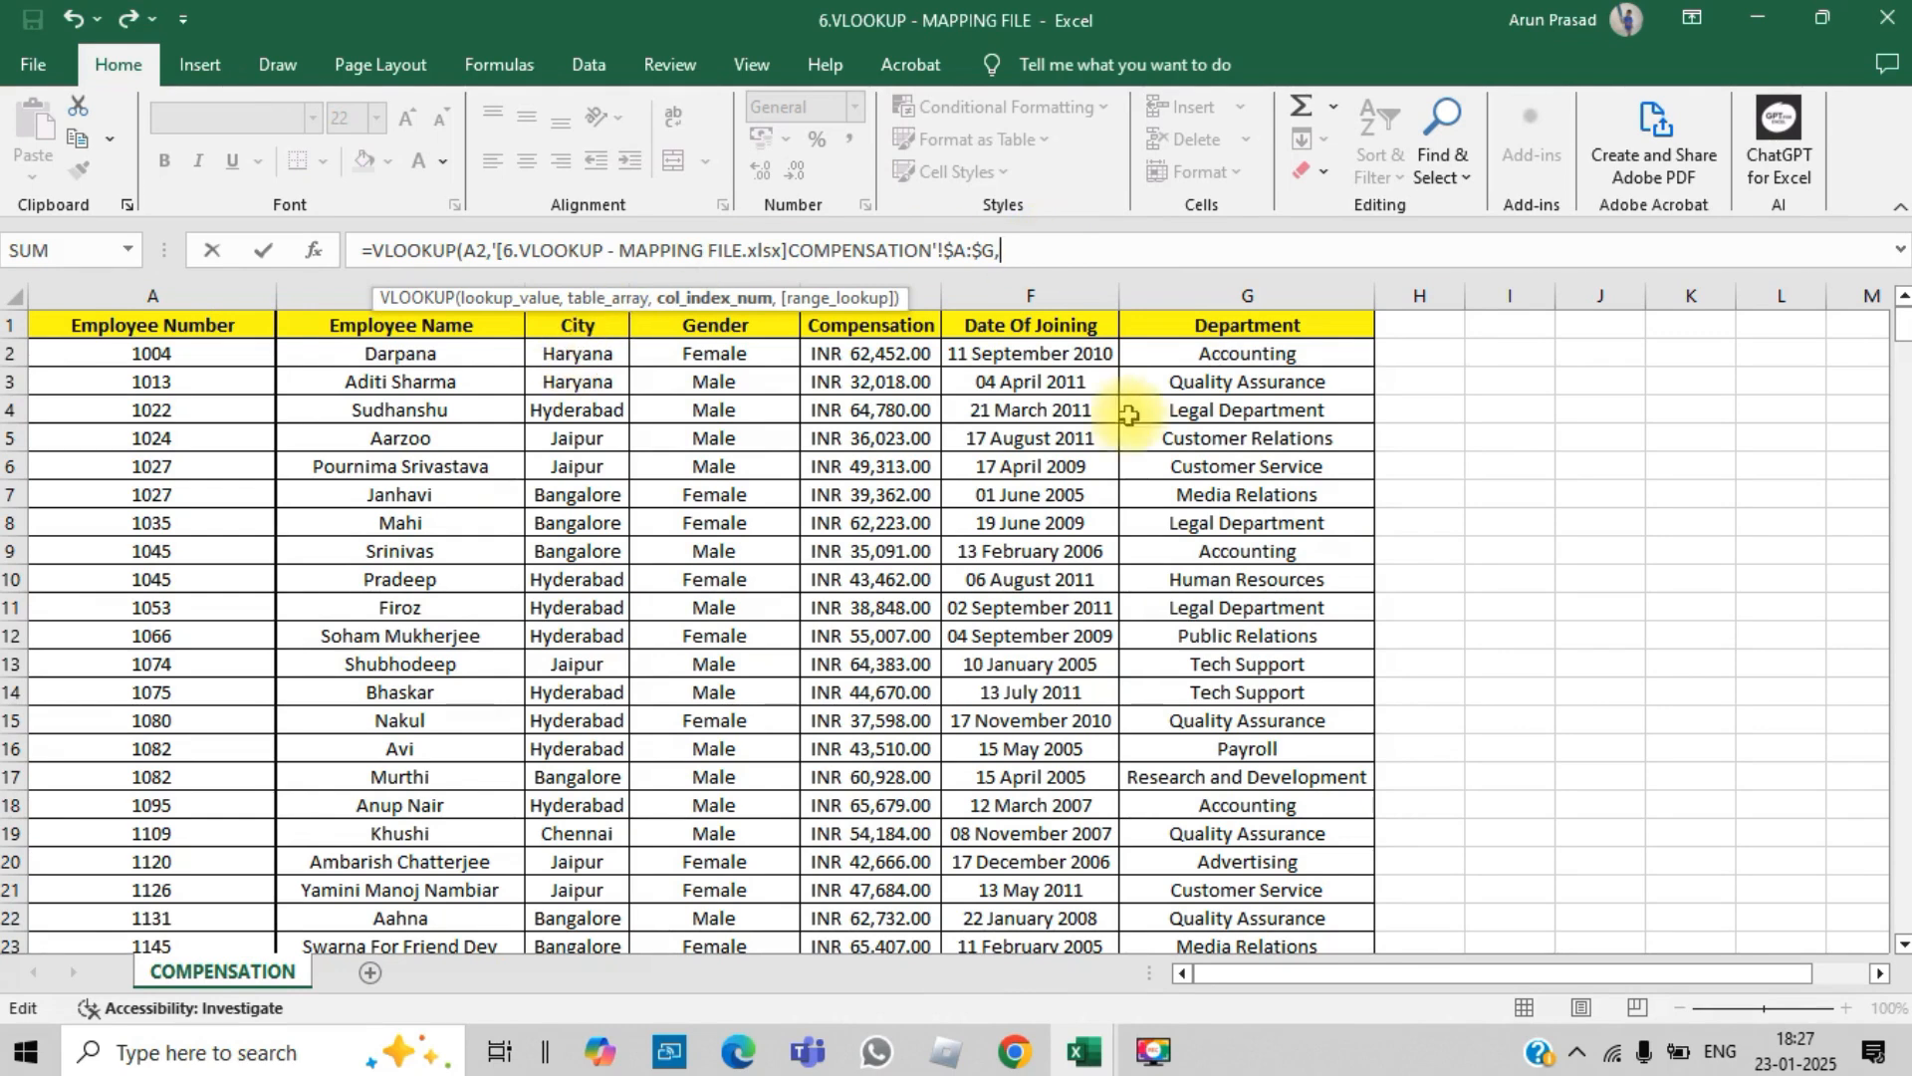
# Step: Complete the City formula in C2 with column index 3 and range lookup 0
pyautogui.write('3,')
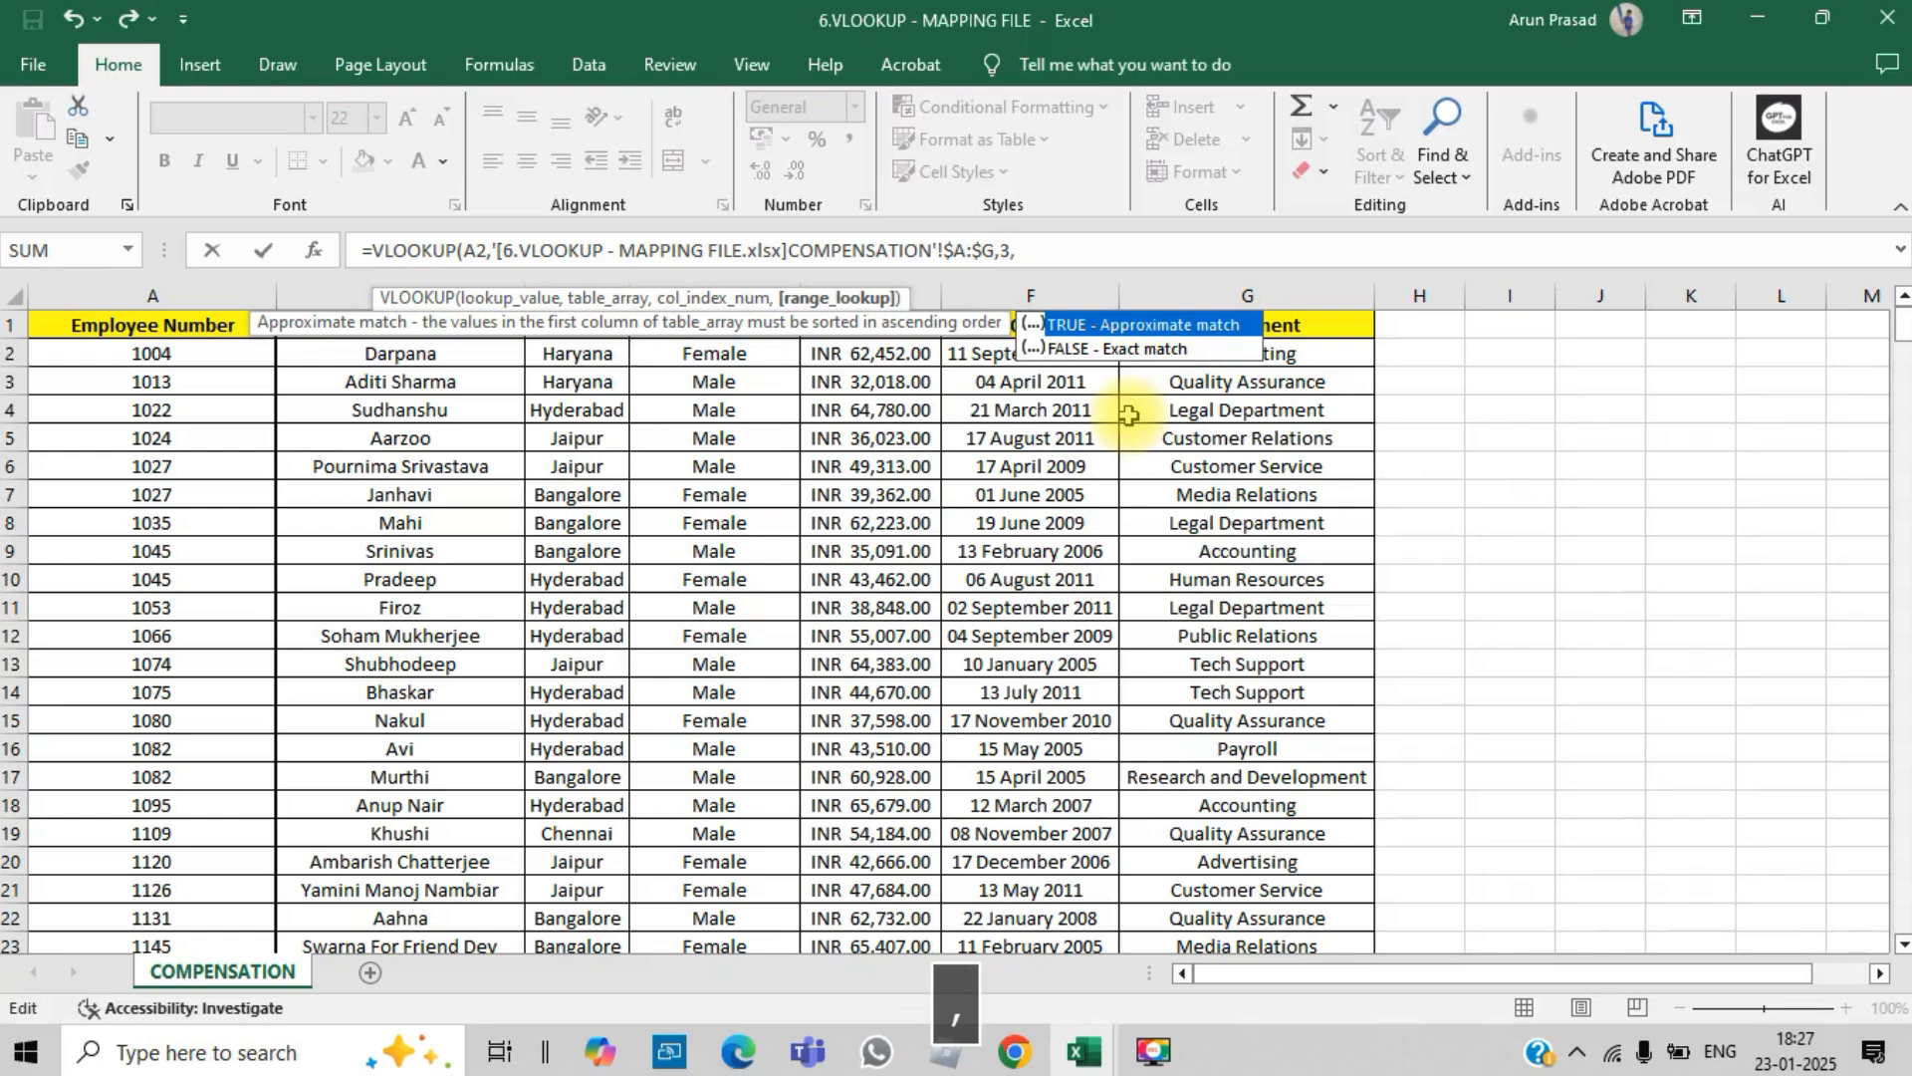
pyautogui.write('0)')
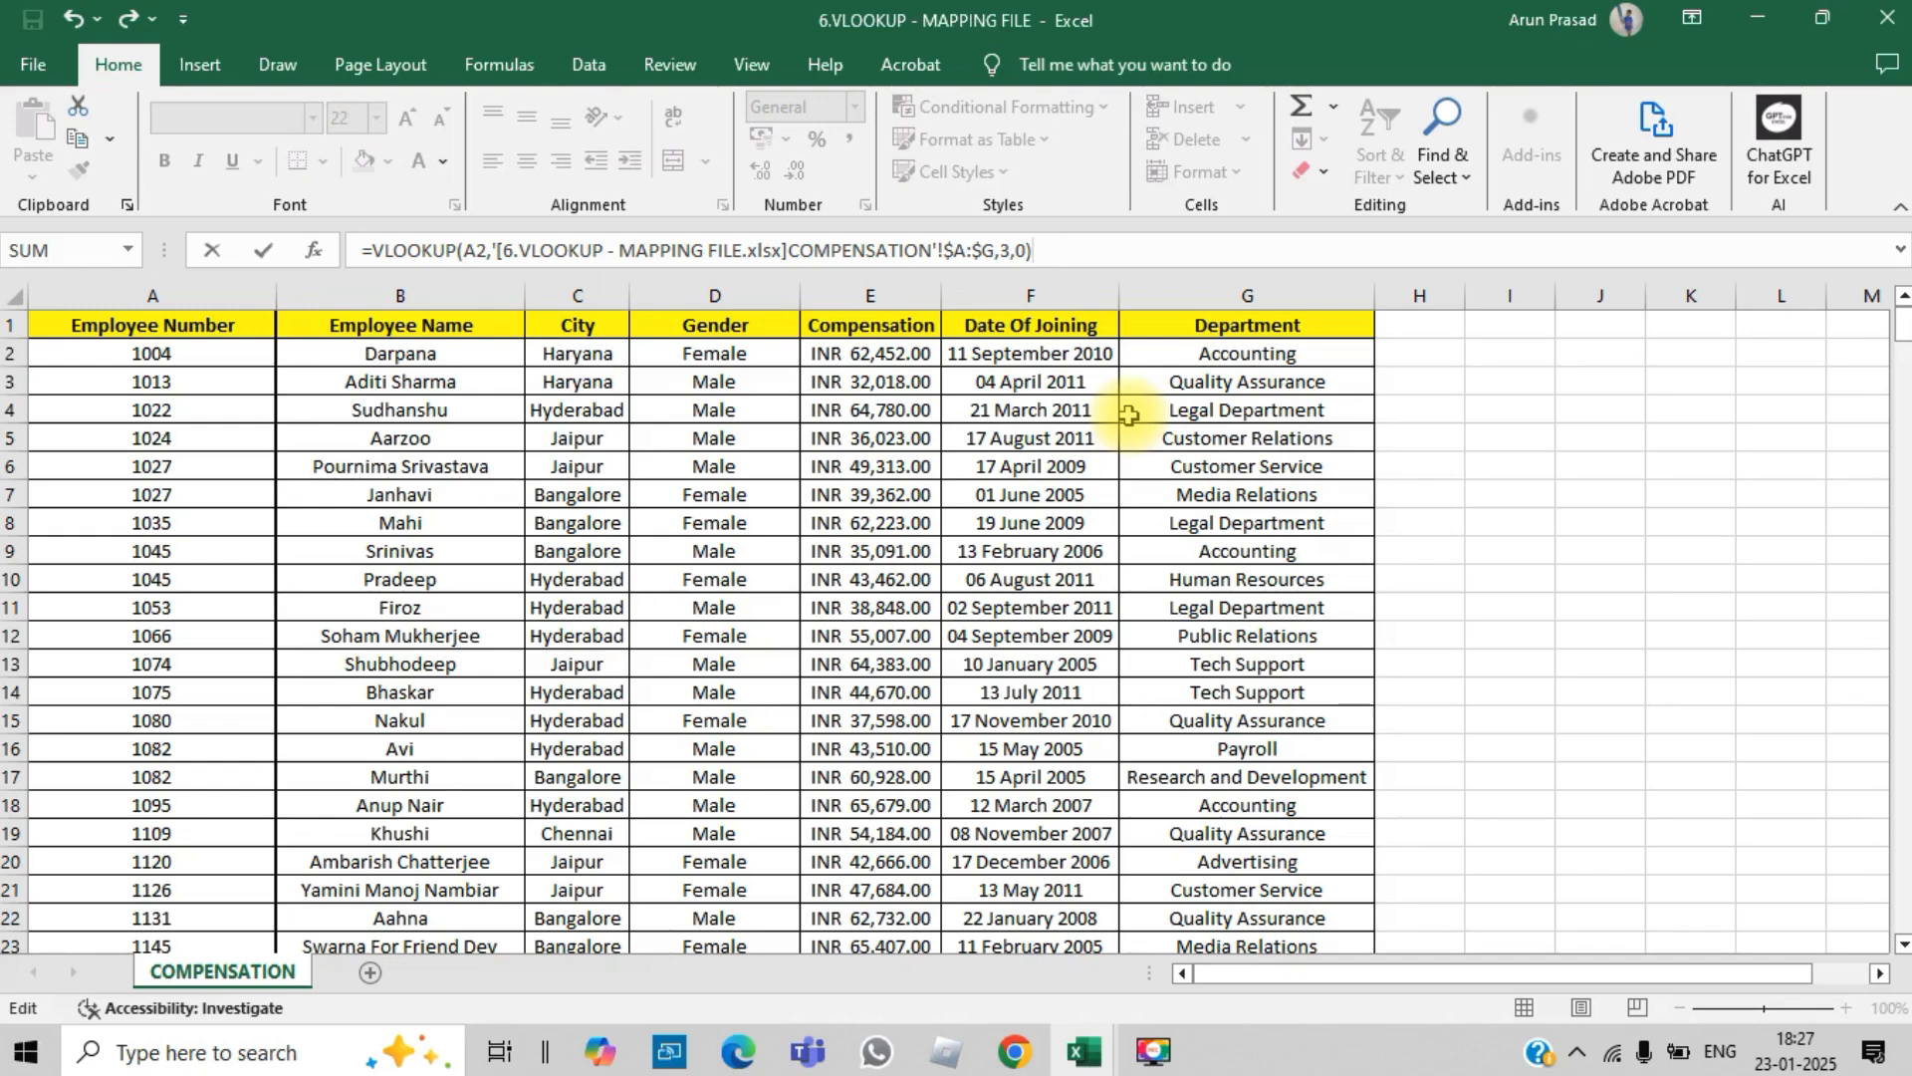
pyautogui.press('Return')
pyautogui.press('Up')
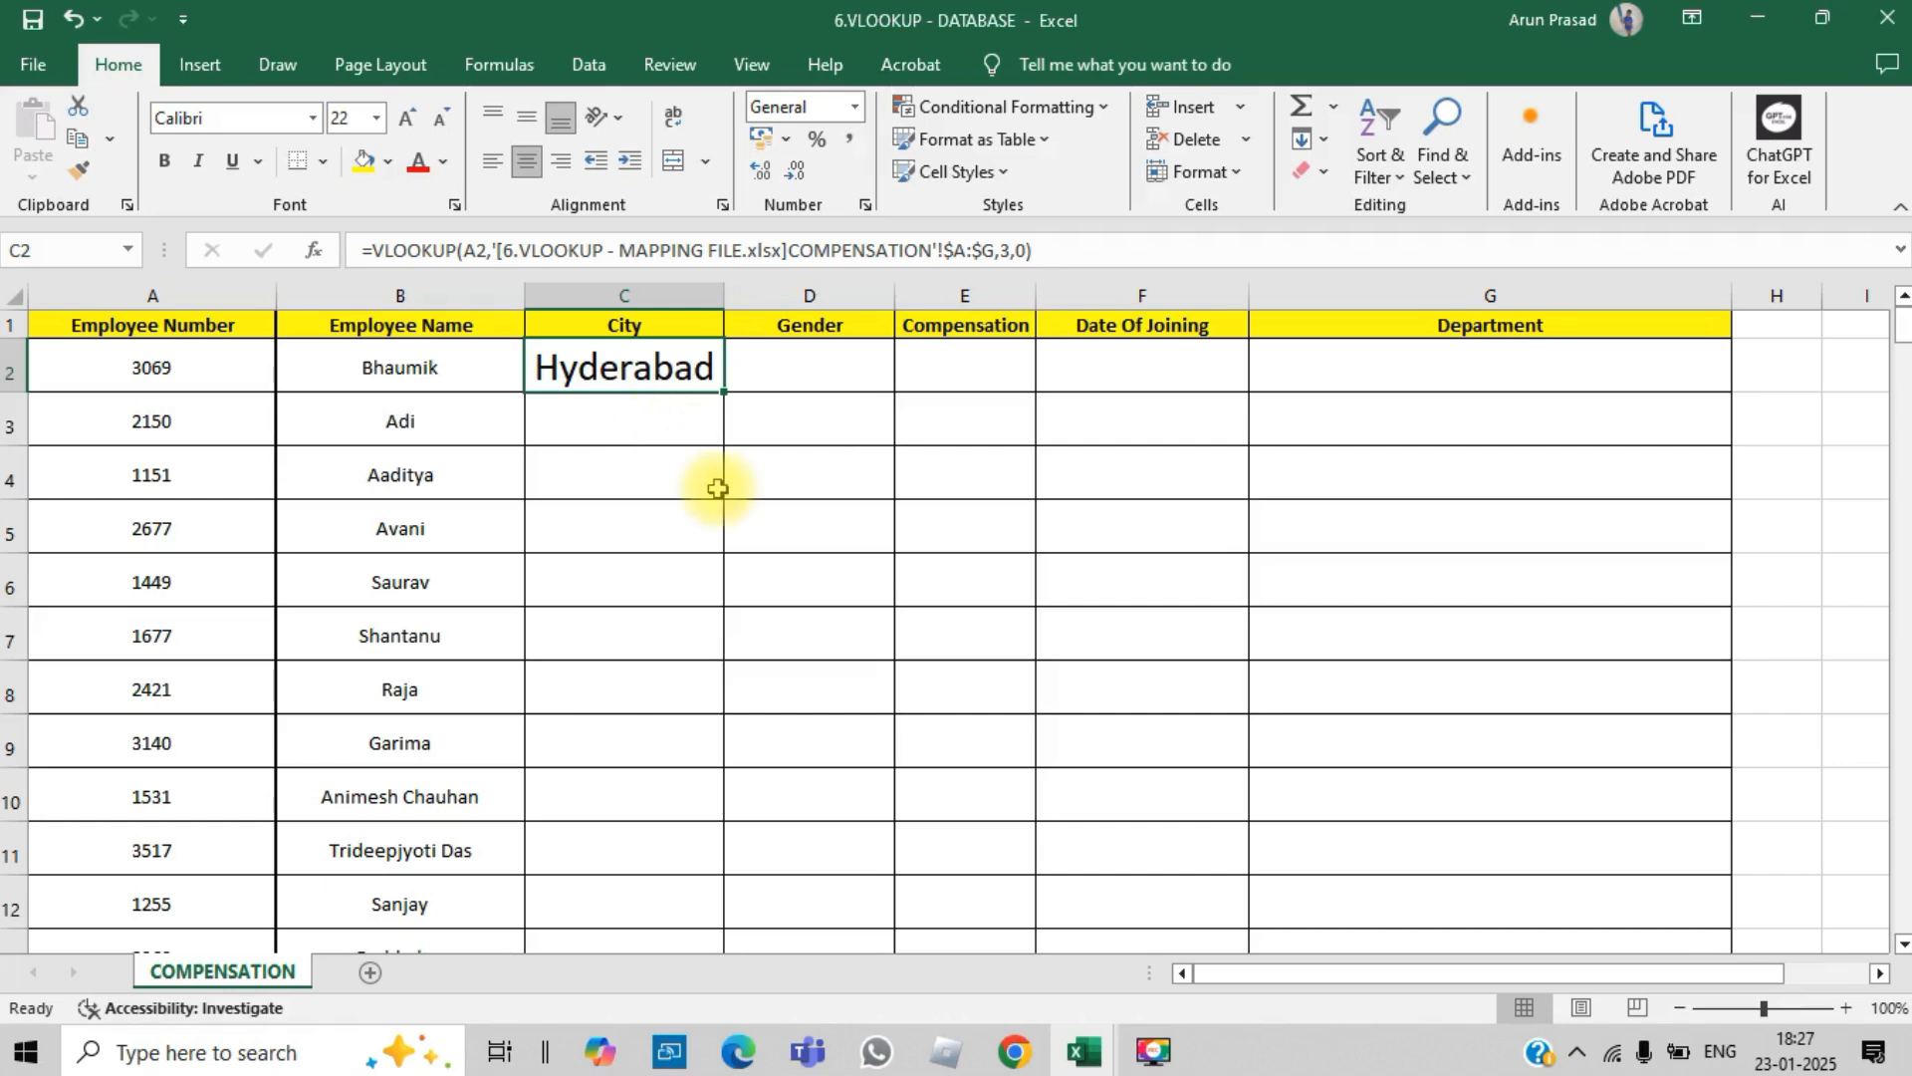
pyautogui.click(467, 252)
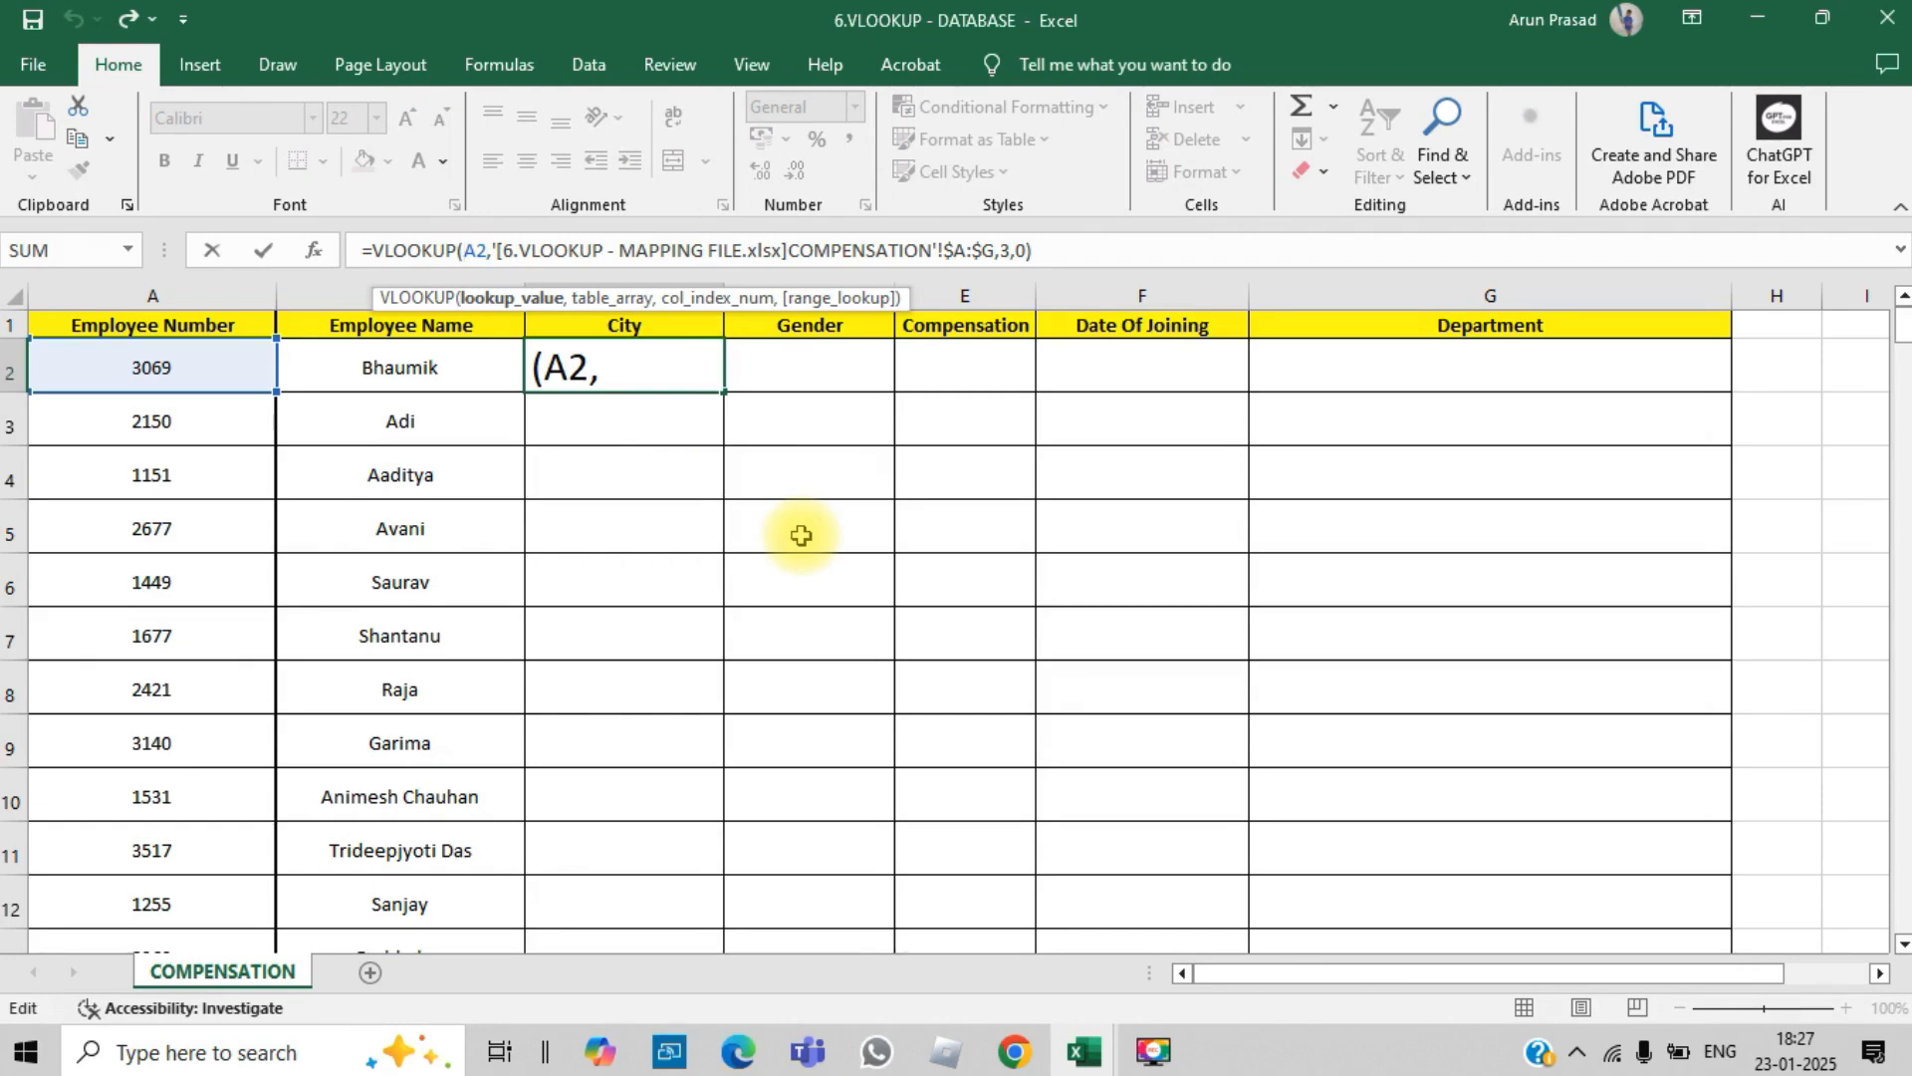
pyautogui.press('Escape')
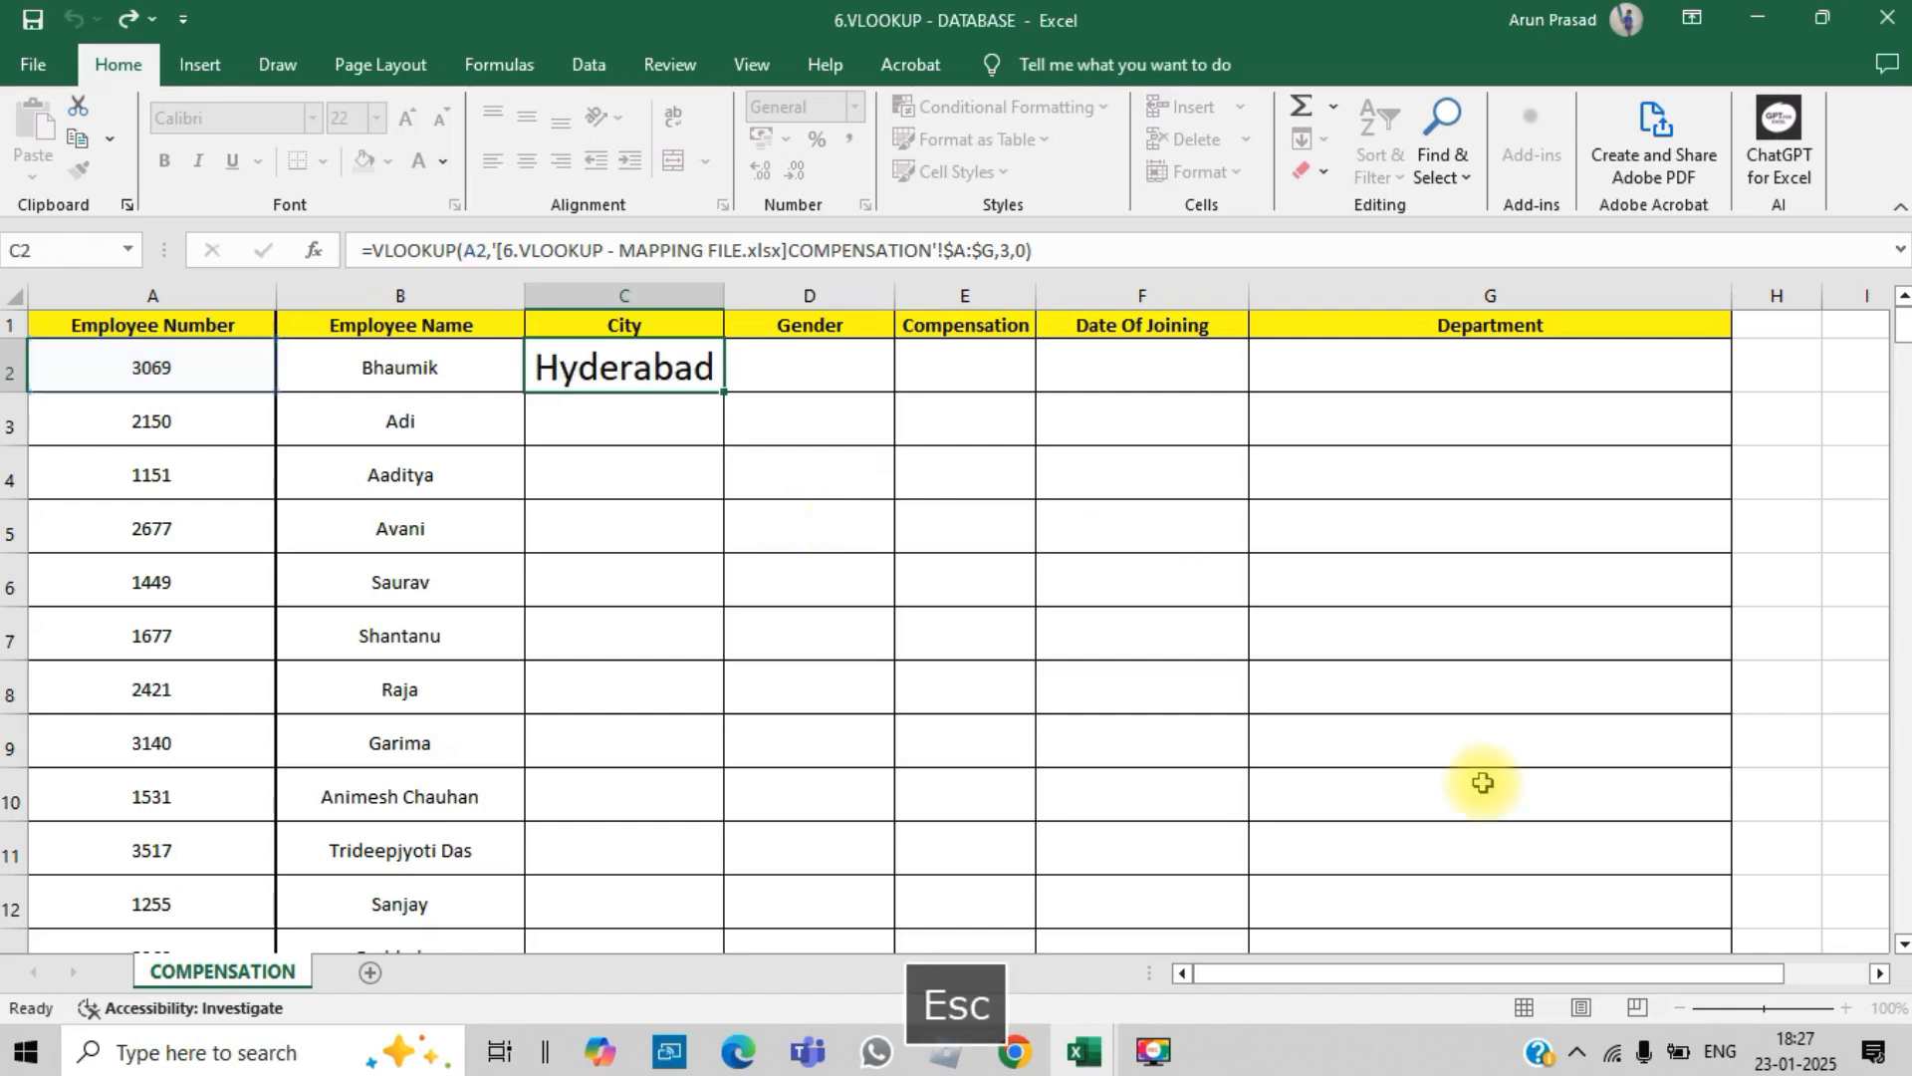
pyautogui.press('Right')
pyautogui.press('Left')
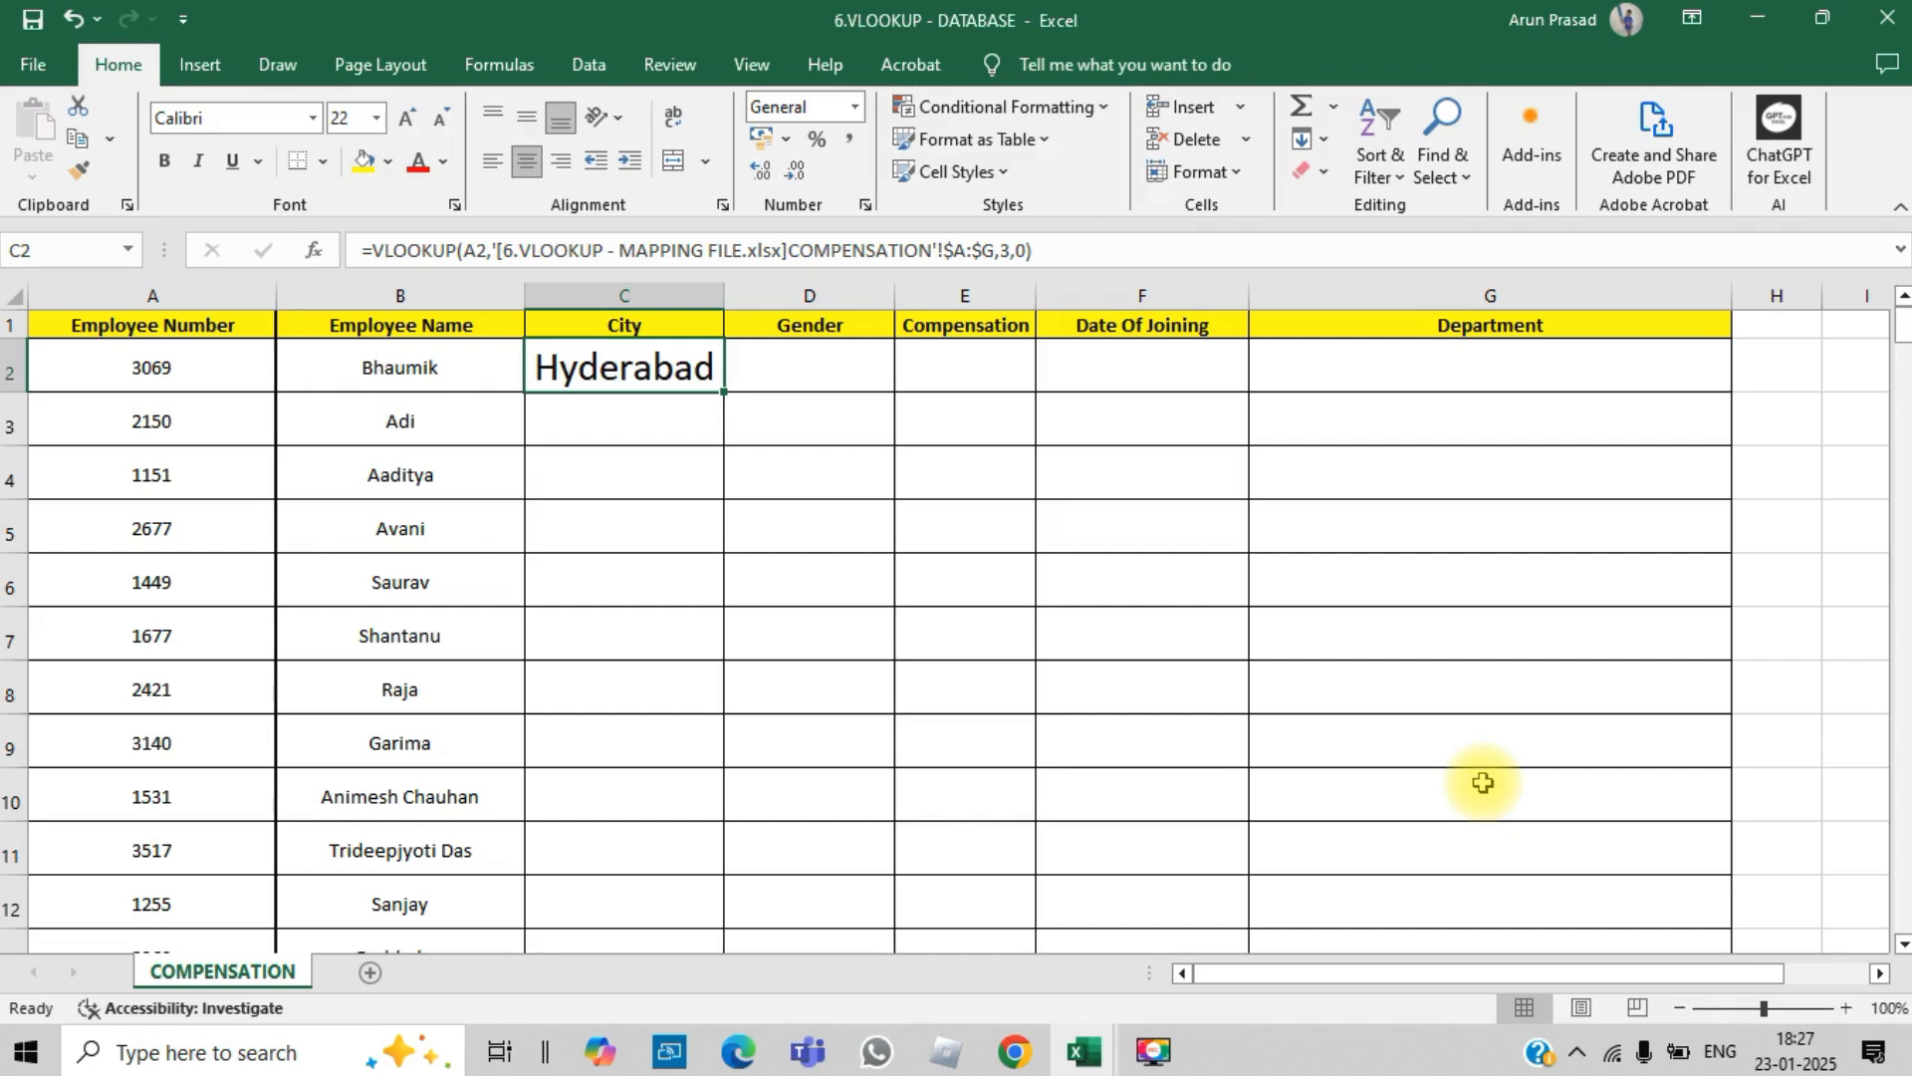
# Step: Lock the lookup value's column in the C2 formula by changing the reference to $A2
pyautogui.click(461, 249)
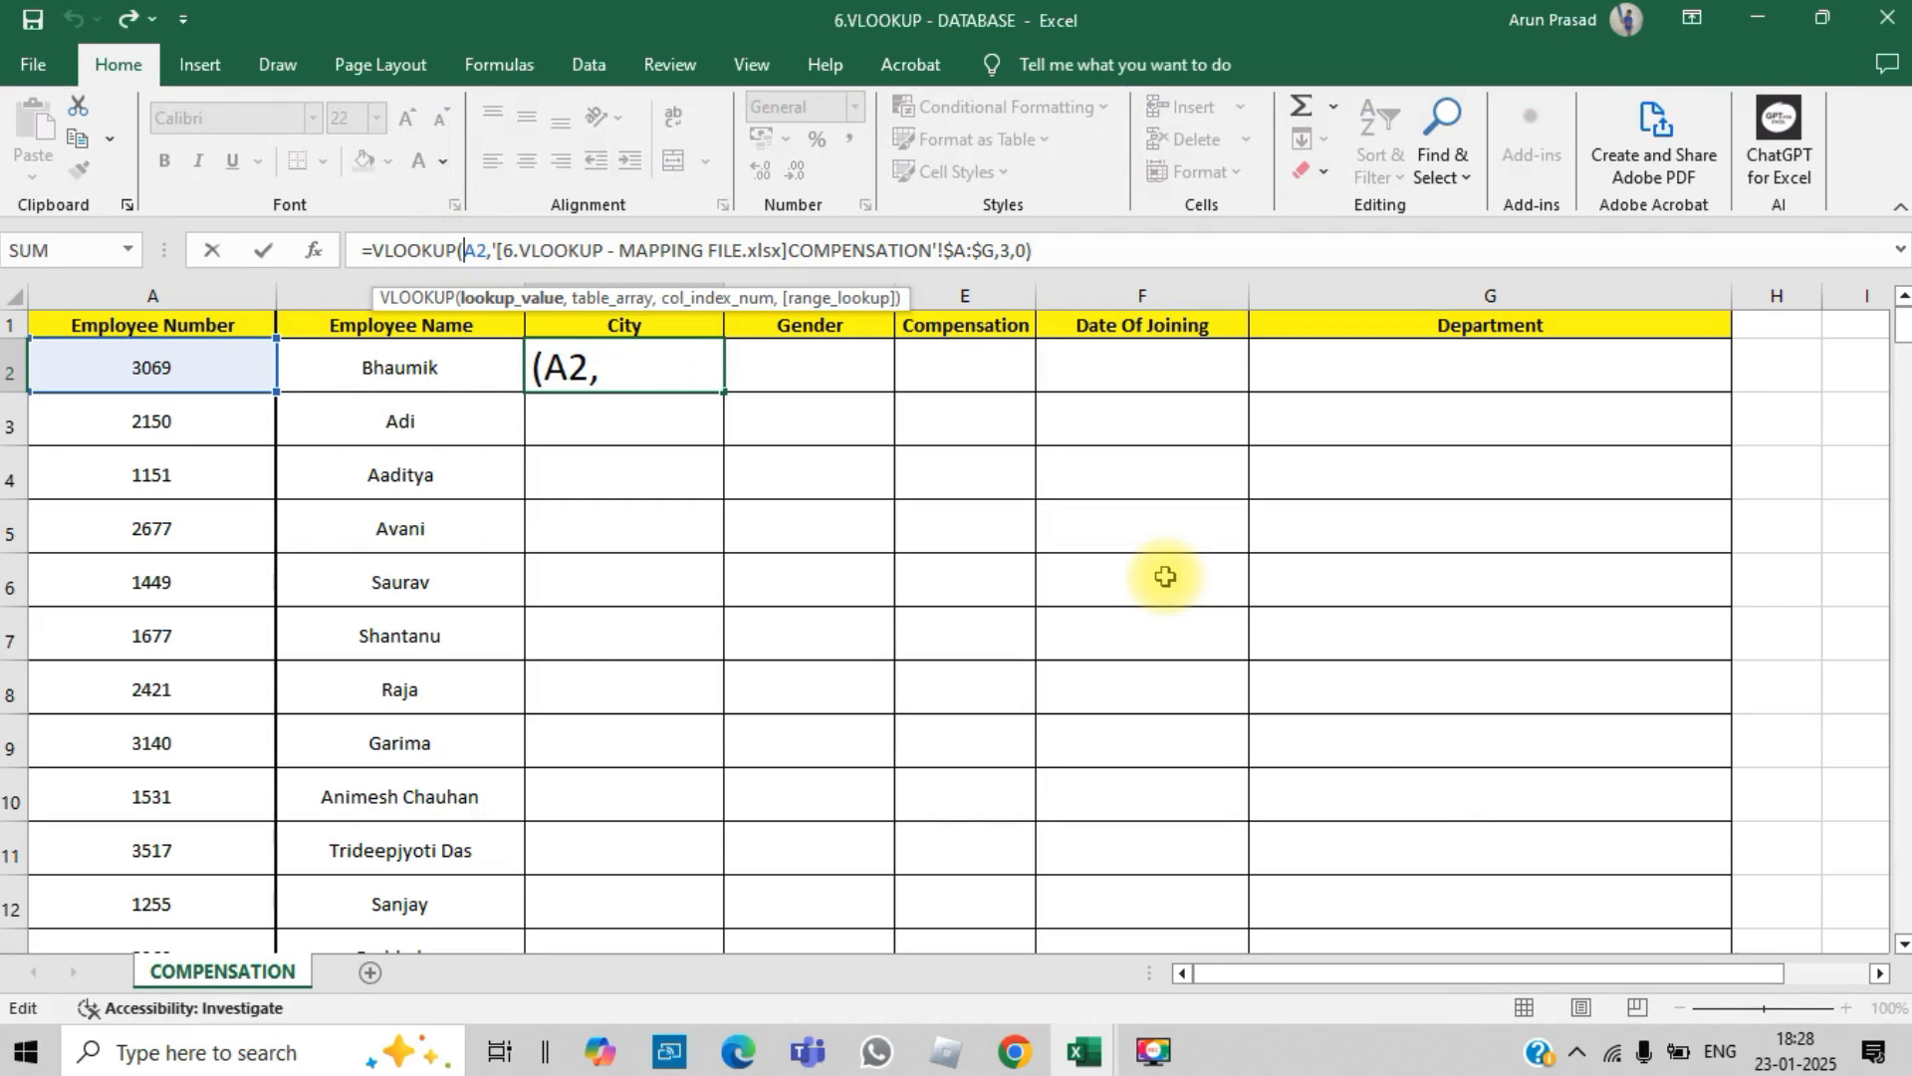
pyautogui.write('$')
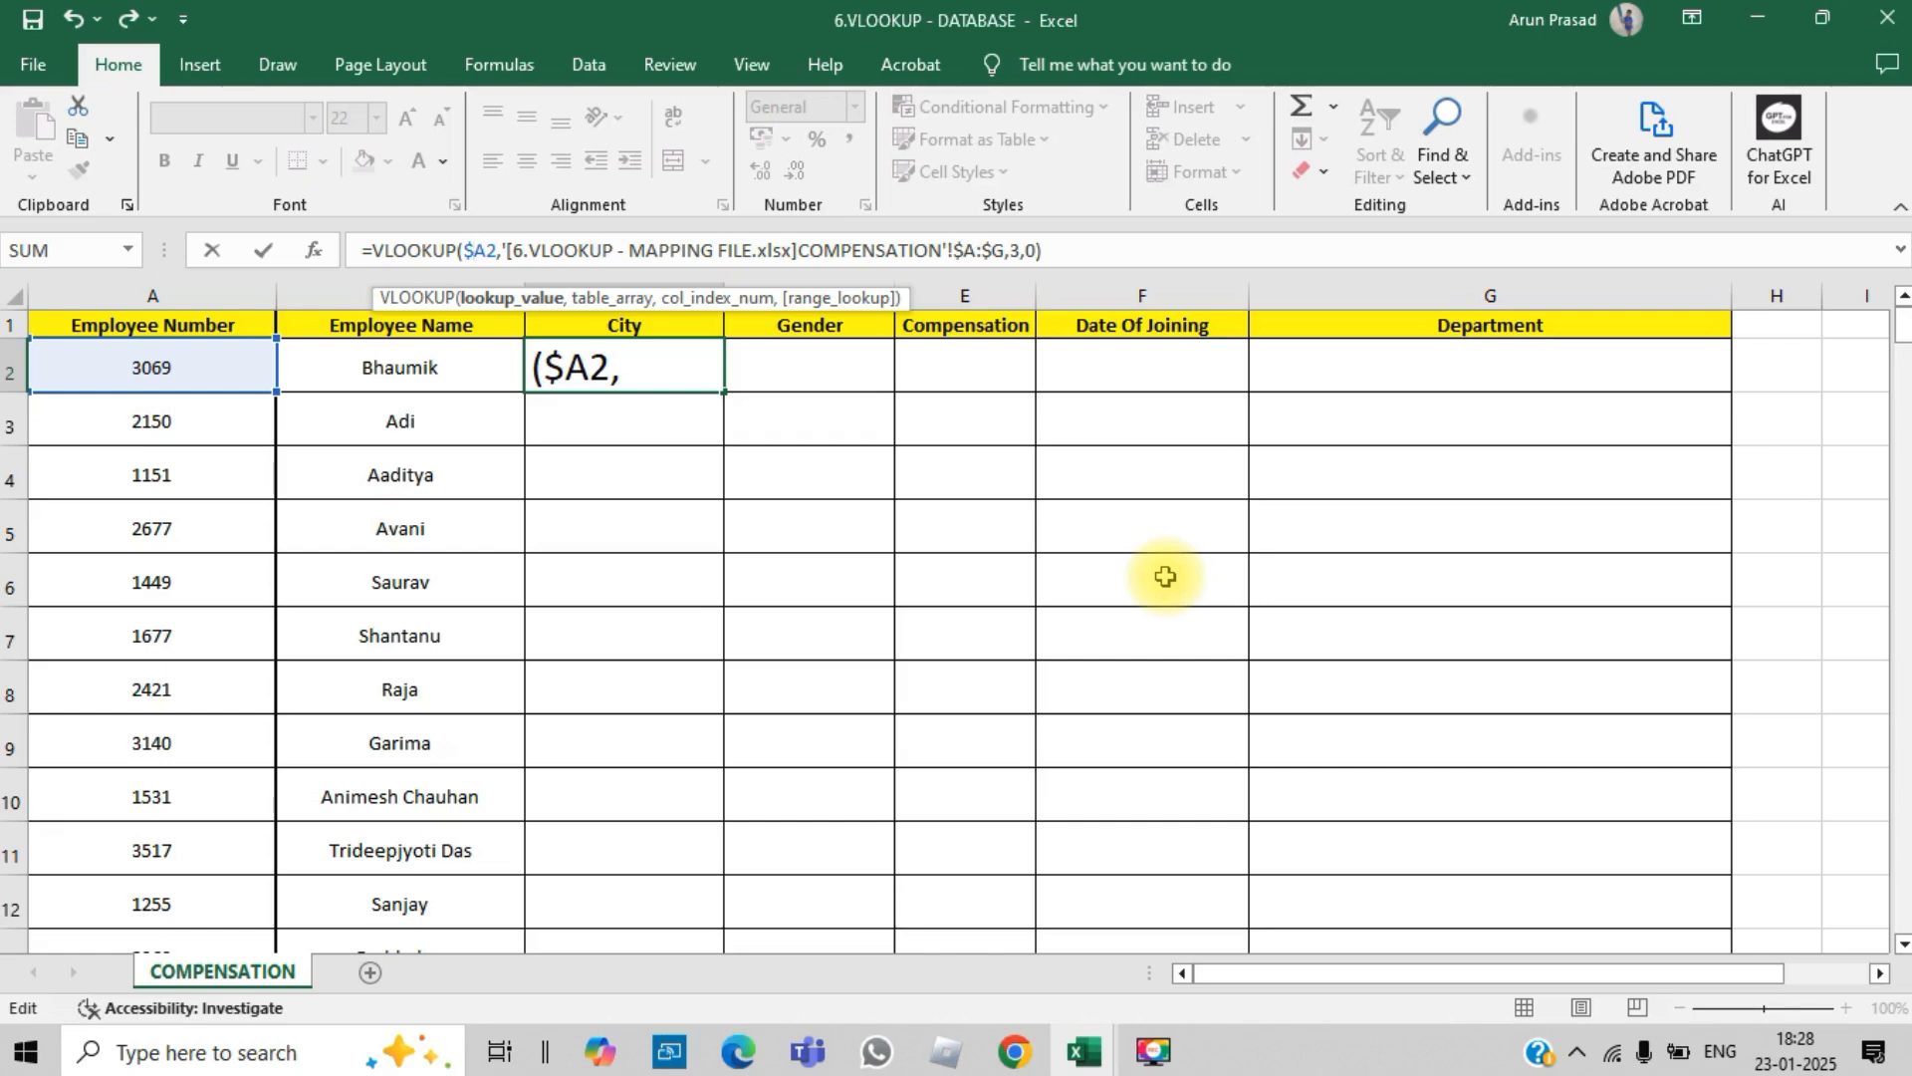
pyautogui.press('Return')
pyautogui.press('Up')
# Step: Copy the VLOOKUP formula from C2 across the City to Department columns, filling C2:G201
pyautogui.hotkey('ctrl', 'c')
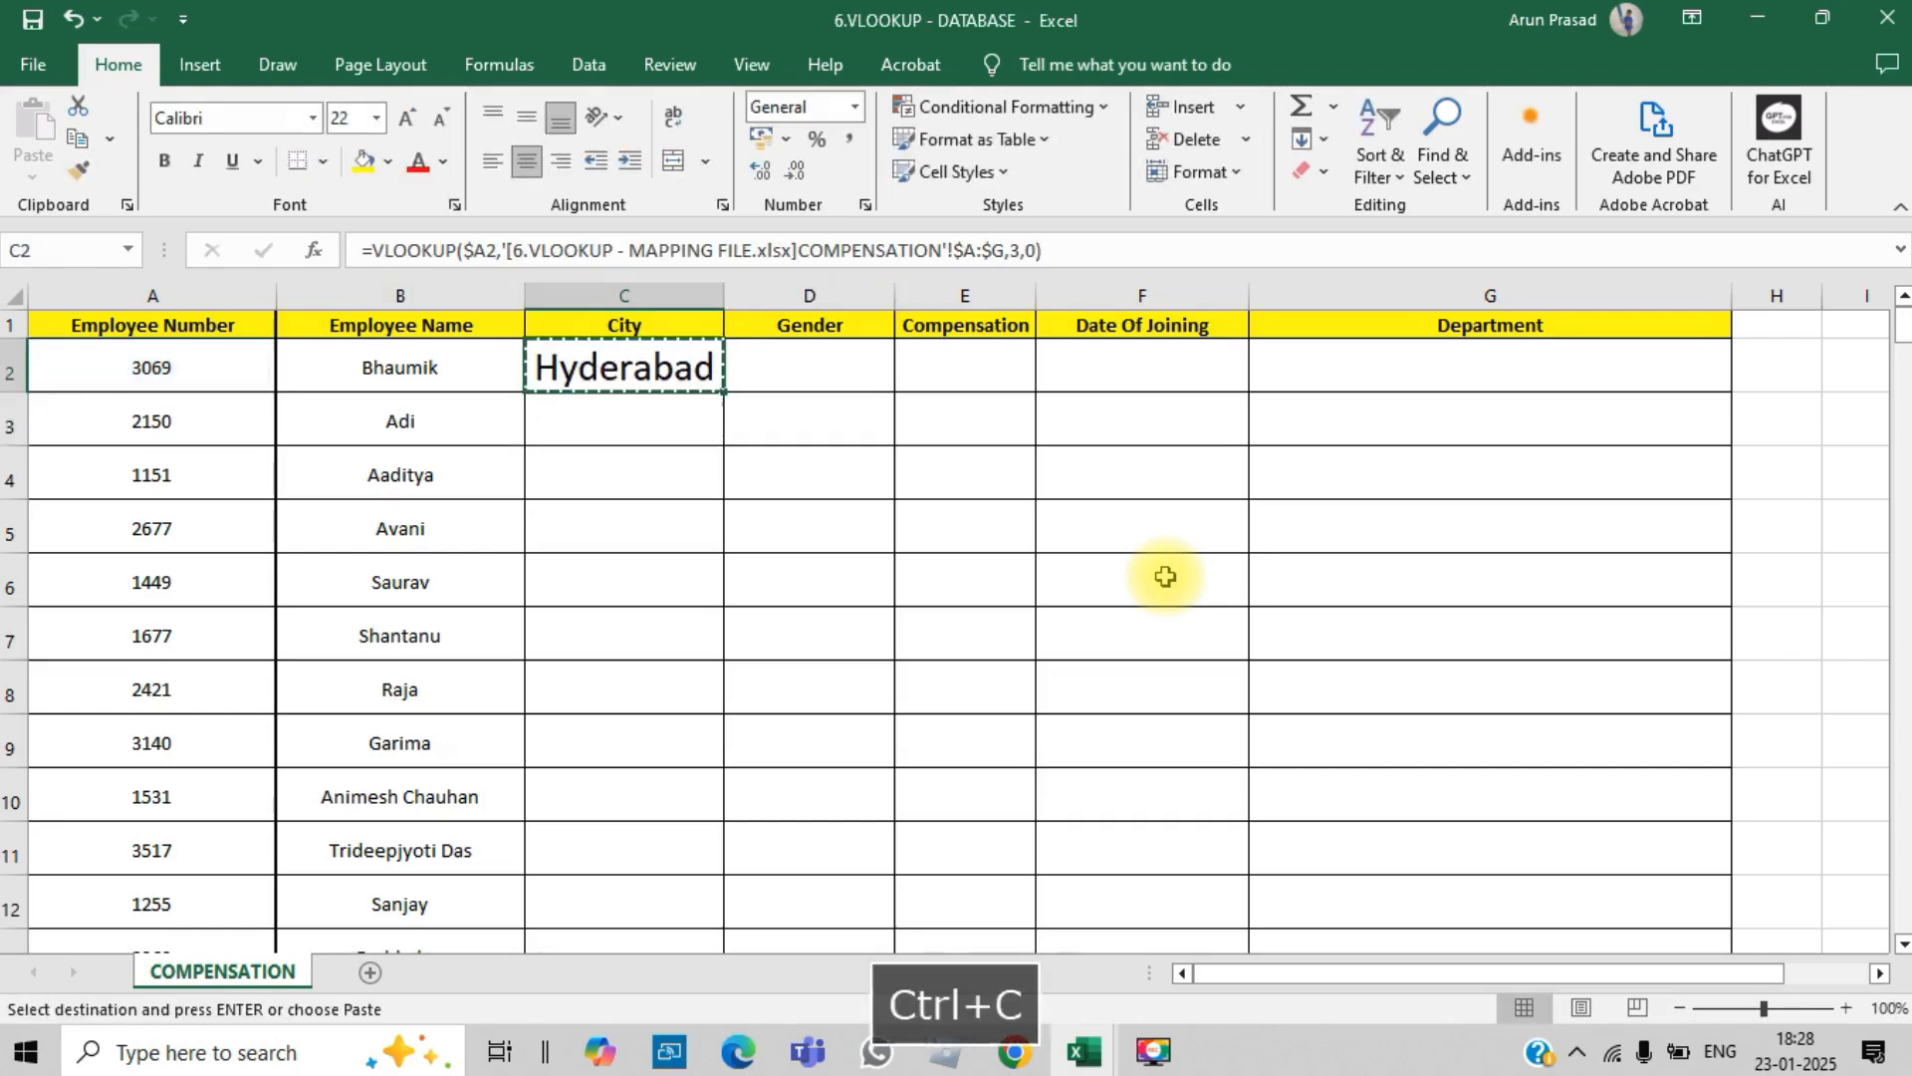
pyautogui.hotkey('shift', 'Right')
pyautogui.hotkey('shift', 'Right')
pyautogui.hotkey('shift', 'Right')
pyautogui.hotkey('shift', 'Right')
pyautogui.hotkey('shift', 'Down')
pyautogui.hotkey('shift', 'Down')
pyautogui.hotkey('shift', 'Down')
pyautogui.hotkey('shift', 'pagedown')
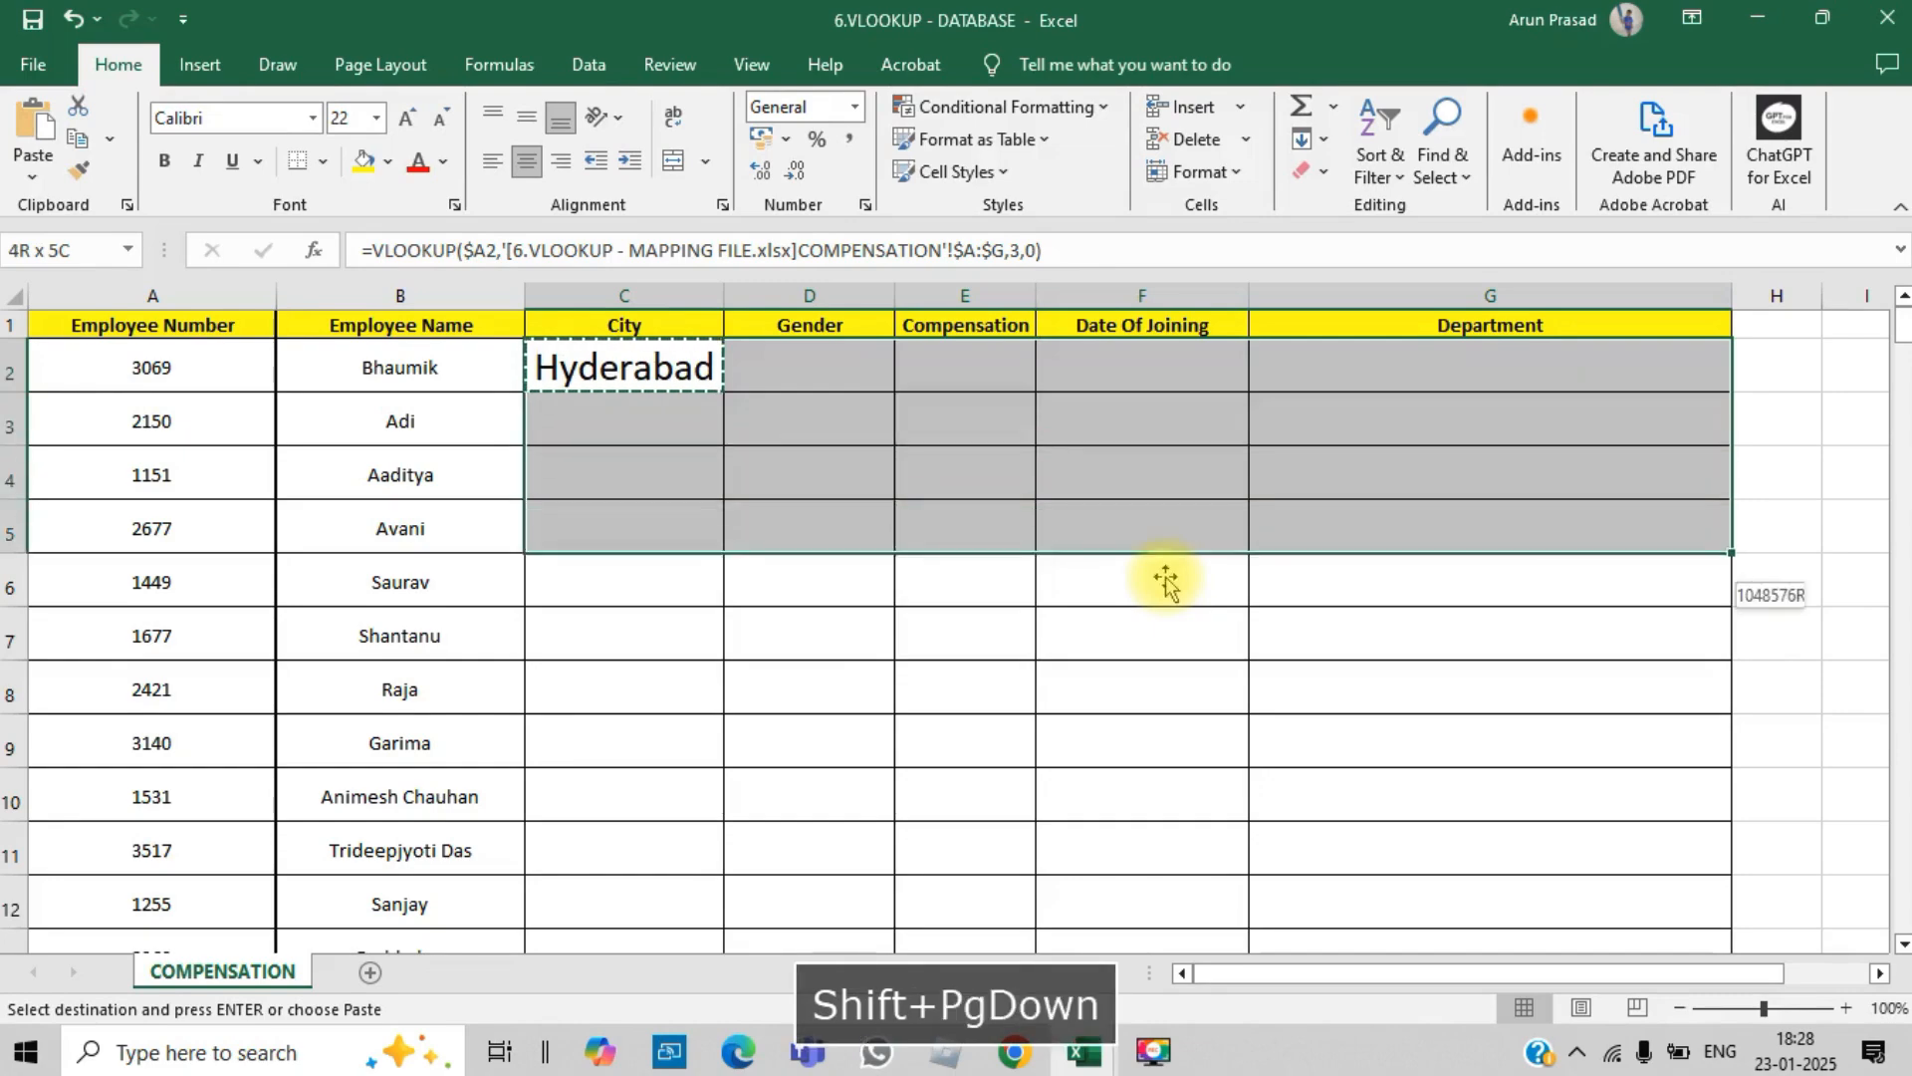
pyautogui.hotkey('shift', 'pagedown')
pyautogui.hotkey('shift', 'pagedown')
pyautogui.hotkey('shift', 'pagedown')
pyautogui.hotkey('shift', 'pagedown')
pyautogui.hotkey('shift', 'pagedown')
pyautogui.hotkey('shift', 'pagedown')
pyautogui.hotkey('shift', 'pagedown')
pyautogui.hotkey('shift', 'pagedown')
pyautogui.hotkey('shift', 'pagedown')
pyautogui.hotkey('shift', 'pagedown')
pyautogui.hotkey('shift', 'pagedown')
pyautogui.hotkey('shift', 'pagedown')
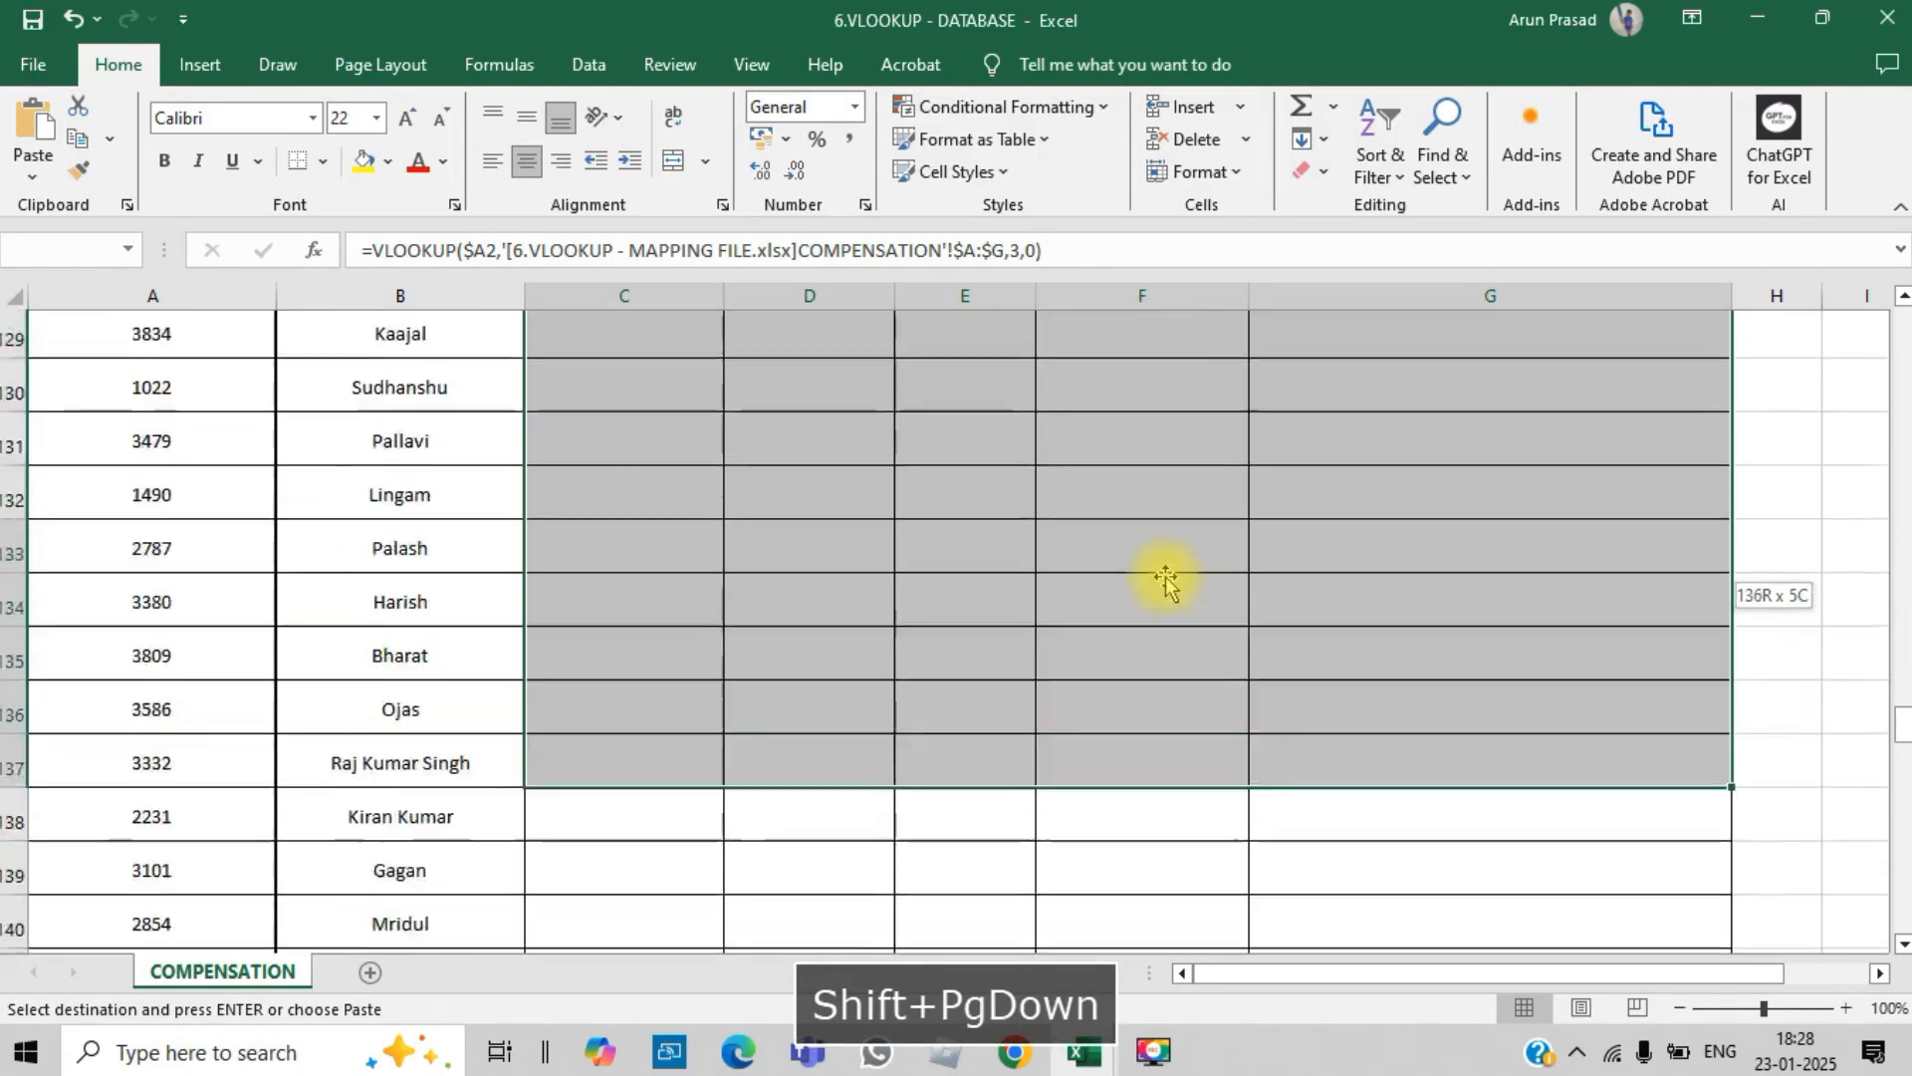
pyautogui.hotkey('shift', 'pagedown')
pyautogui.hotkey('shift', 'pagedown')
pyautogui.hotkey('shift', 'pagedown')
pyautogui.hotkey('shift', 'pagedown')
pyautogui.hotkey('shift', 'pagedown')
pyautogui.hotkey('shift', 'pagedown')
pyautogui.hotkey('shift', 'pagedown')
pyautogui.hotkey('shift', 'pagedown')
pyautogui.hotkey('shift', 'pagedown')
pyautogui.hotkey('shift', 'pagedown')
pyautogui.hotkey('shift', 'pagedown')
pyautogui.hotkey('shift', 'pagedown')
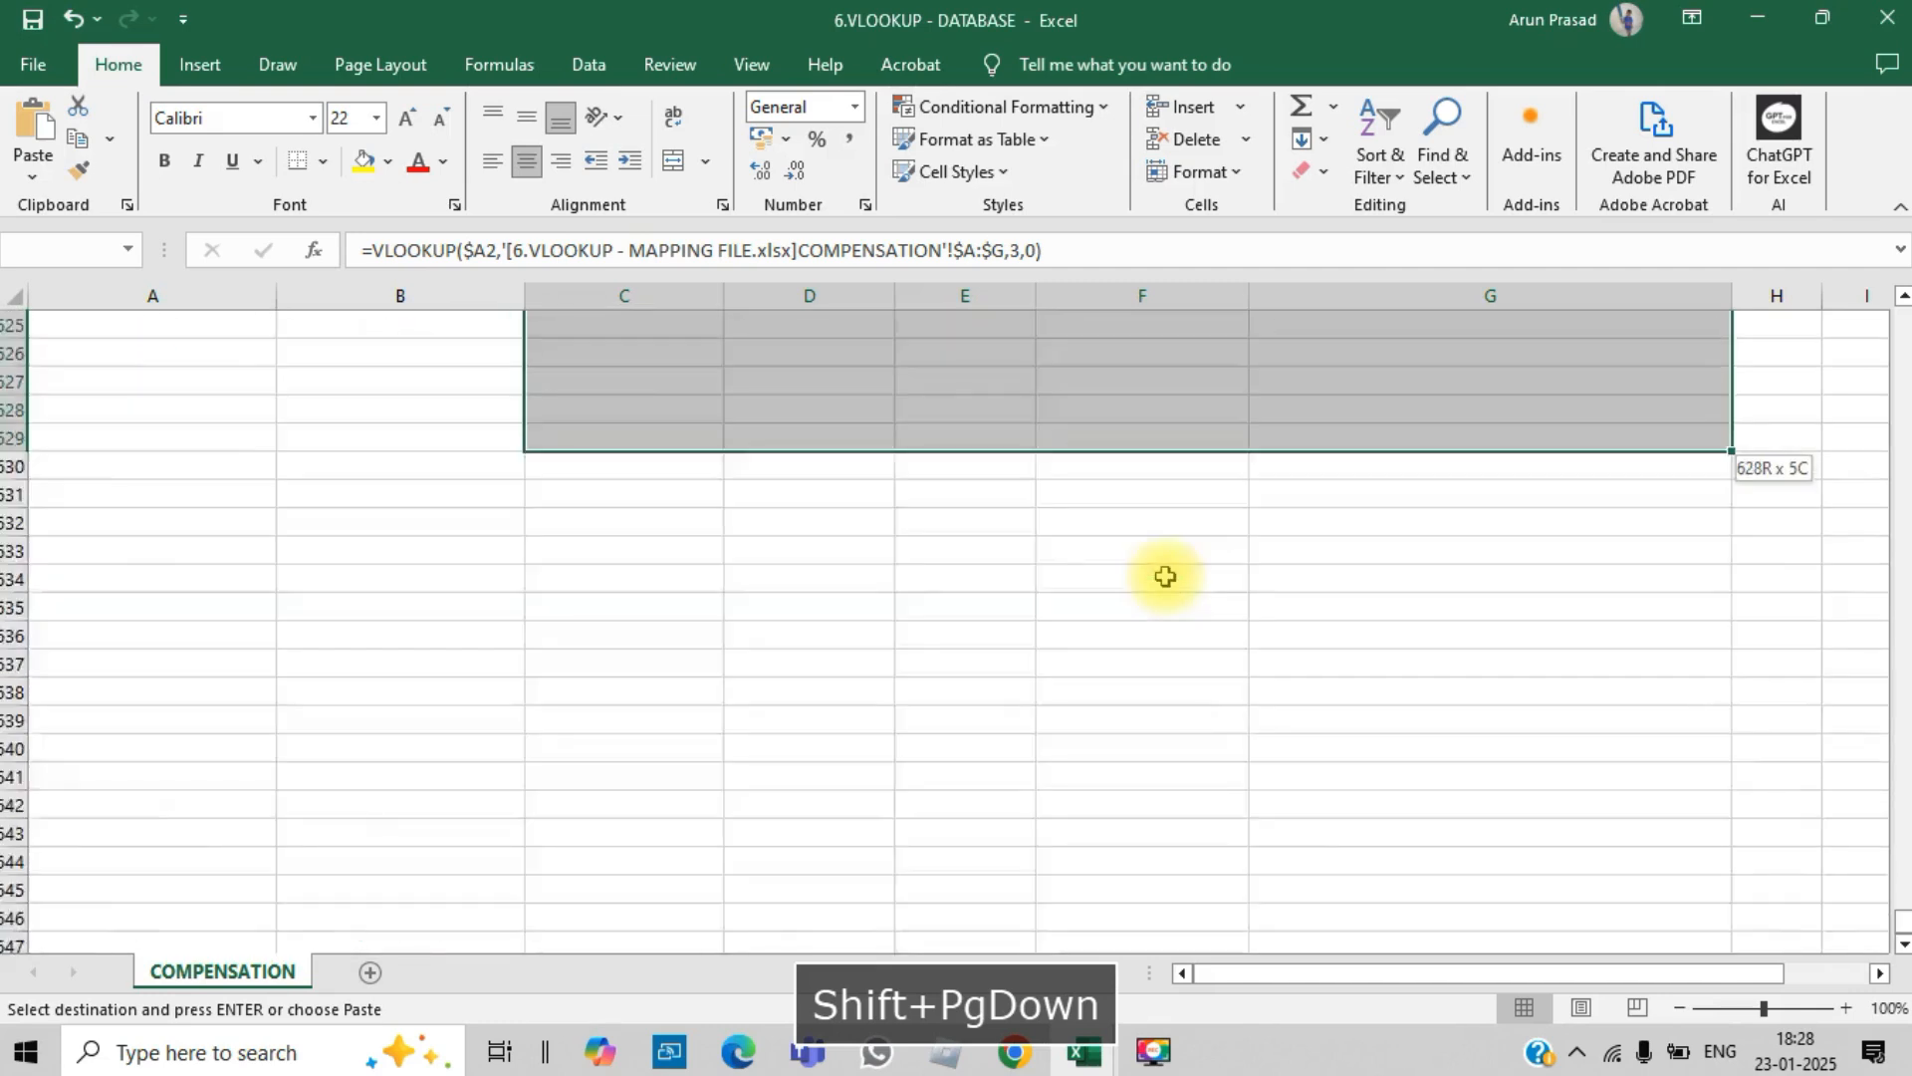
pyautogui.hotkey('shift', 'pagedown')
pyautogui.hotkey('shift', 'pageup')
pyautogui.hotkey('shift', 'pageup')
pyautogui.hotkey('shift', 'pageup')
pyautogui.hotkey('shift', 'pageup')
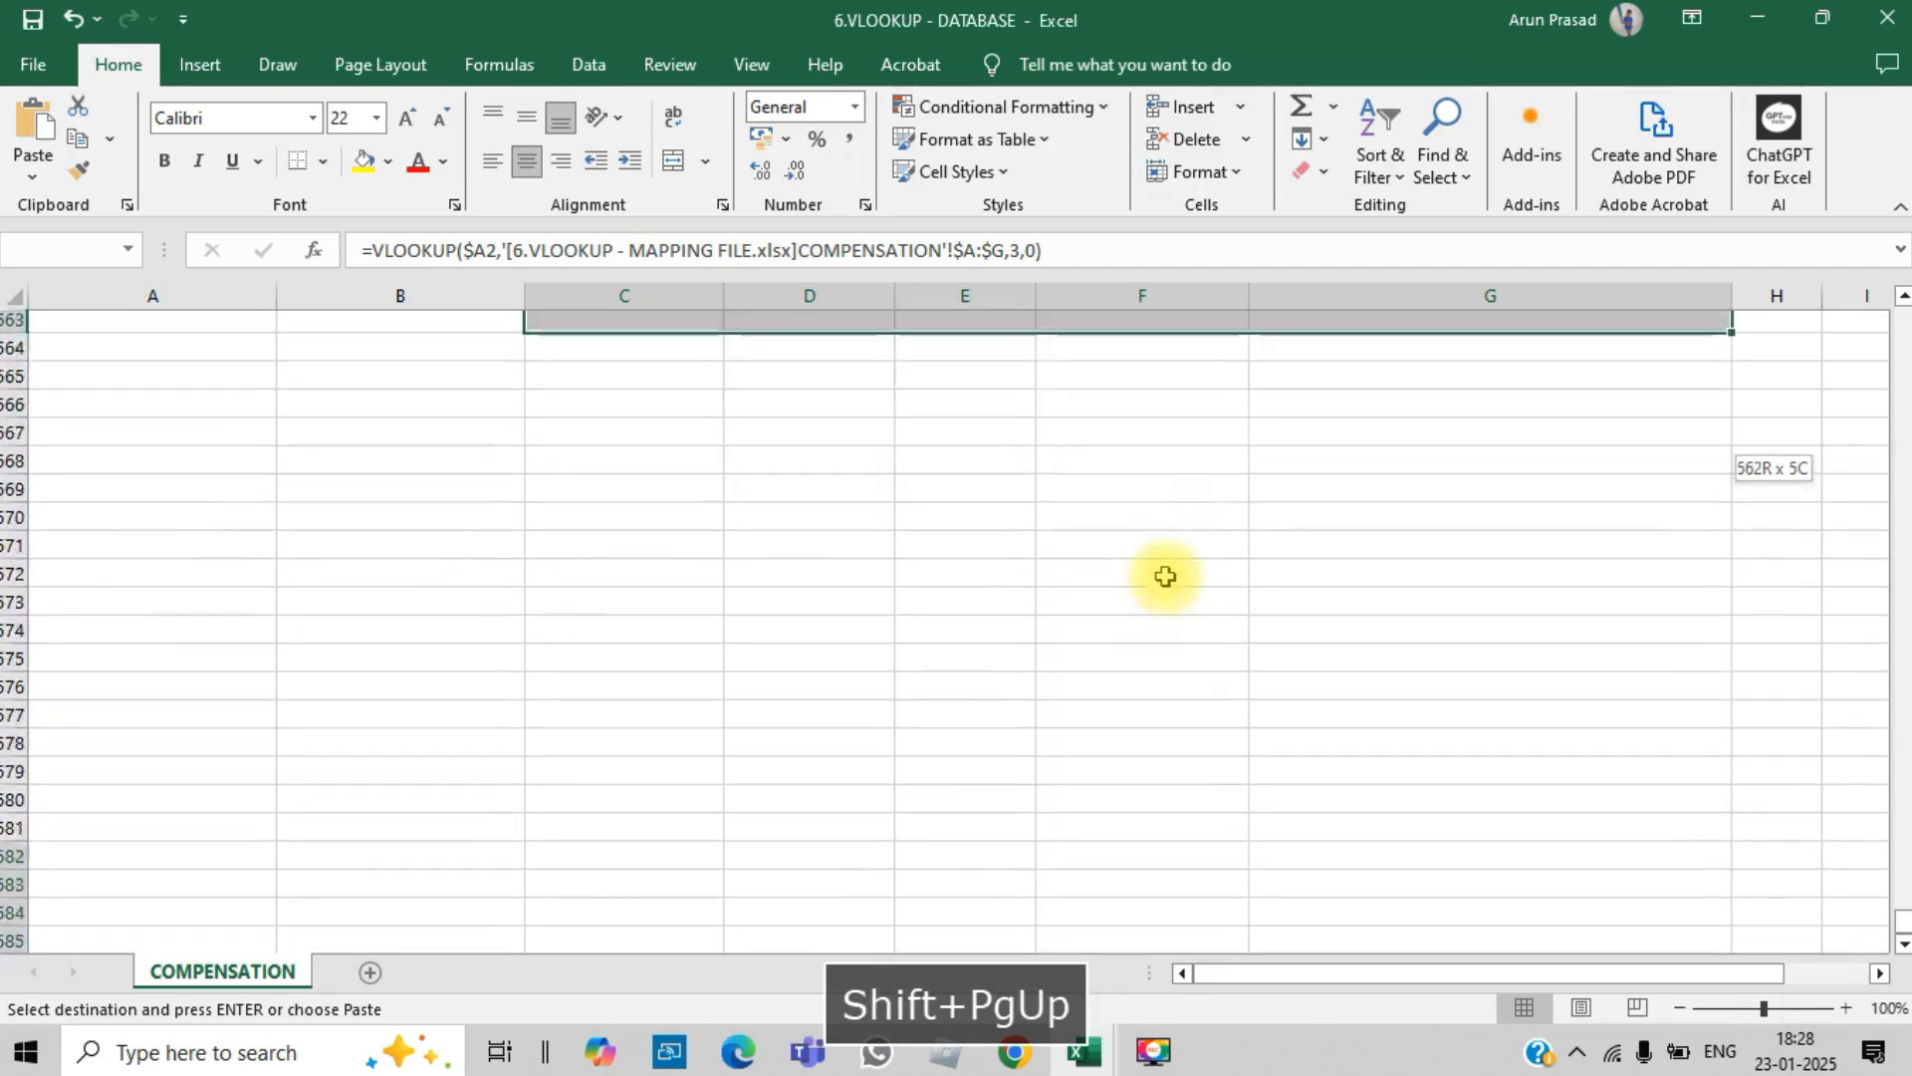
pyautogui.hotkey('shift', 'pageup')
pyautogui.hotkey('shift', 'Up')
pyautogui.hotkey('shift', 'pageup')
pyautogui.hotkey('shift', 'pageup')
pyautogui.hotkey('shift', 'pageup')
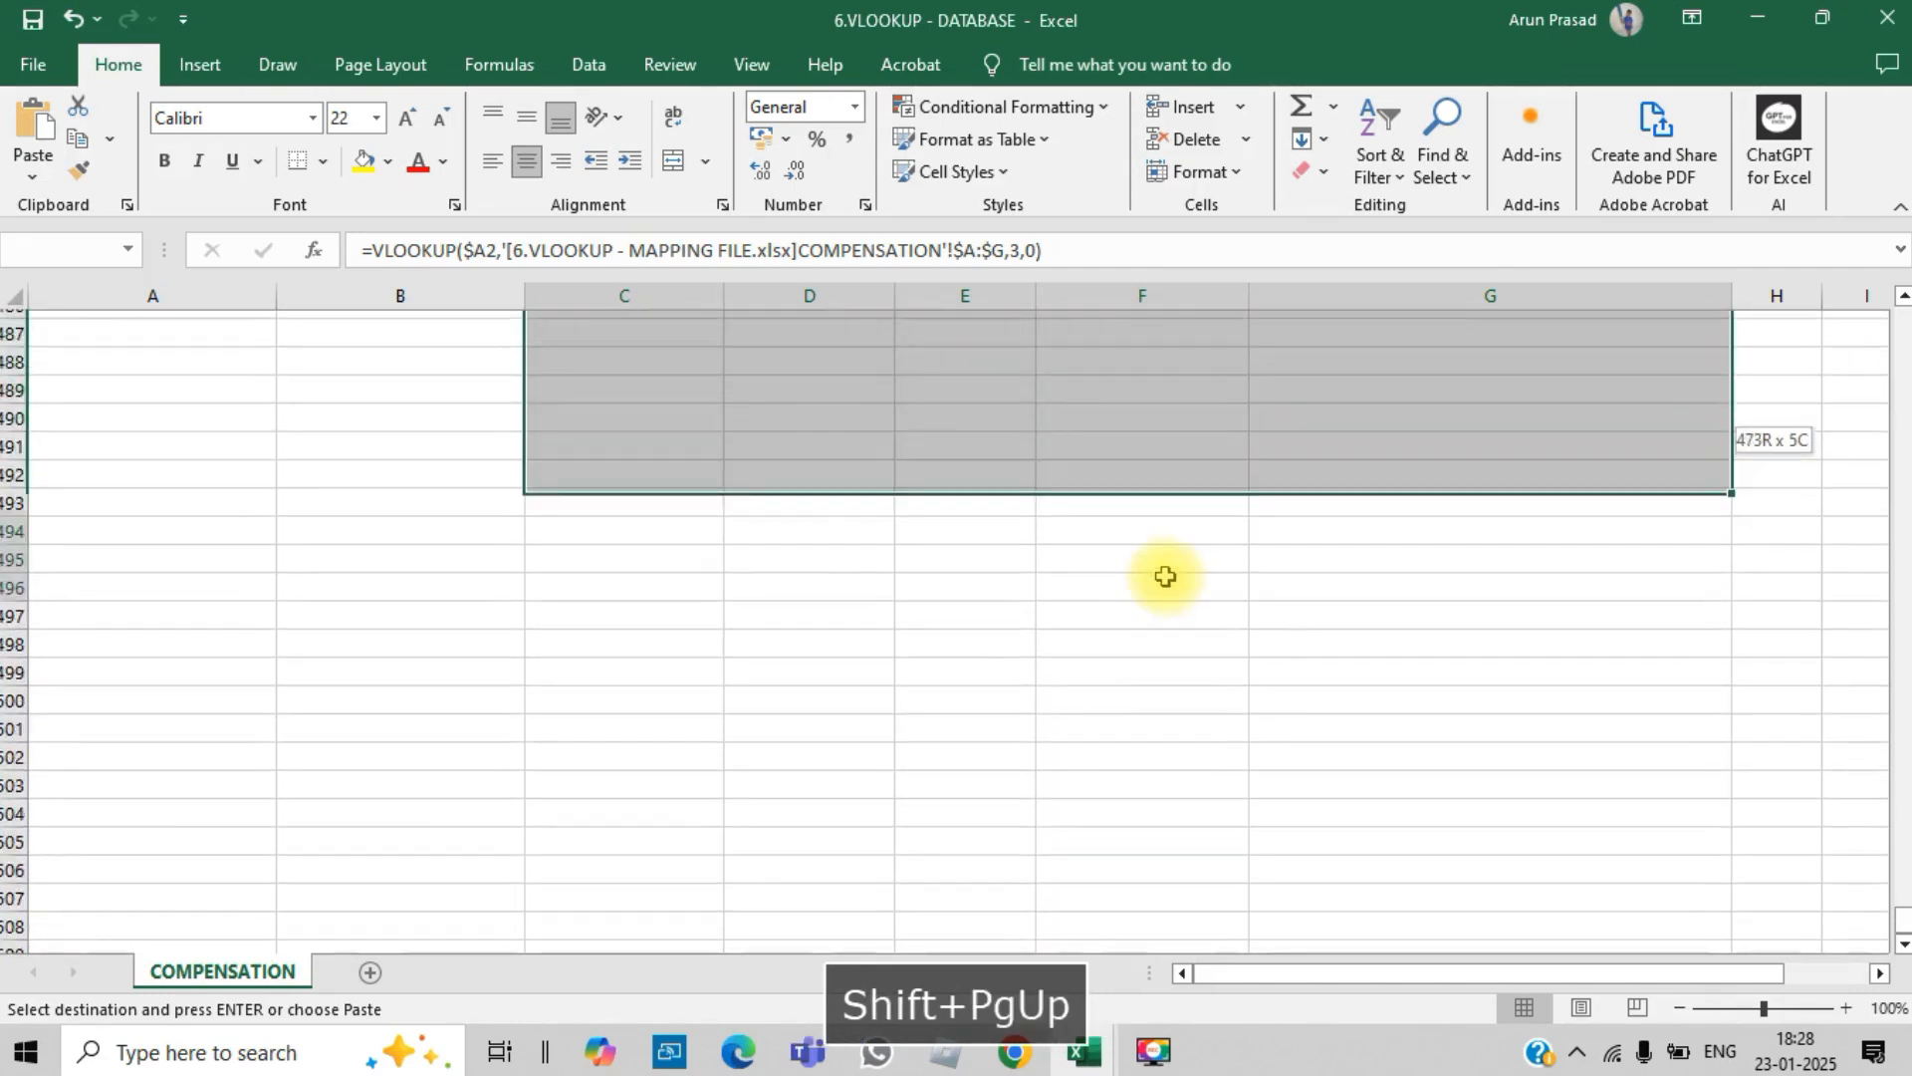
pyautogui.hotkey('shift', 'pageup')
pyautogui.hotkey('shift', 'pageup')
pyautogui.hotkey('shift', 'pageup')
pyautogui.hotkey('shift', 'pageup')
pyautogui.hotkey('shift', 'pageup')
pyautogui.hotkey('shift', 'pageup')
pyautogui.hotkey('shift', 'pageup')
pyautogui.hotkey('shift', 'pageup')
pyautogui.hotkey('shift', 'pageup')
pyautogui.hotkey('shift', 'pageup')
pyautogui.hotkey('shift', 'pageup')
pyautogui.hotkey('shift', 'pageup')
pyautogui.hotkey('shift', 'Down')
pyautogui.hotkey('shift', 'Down')
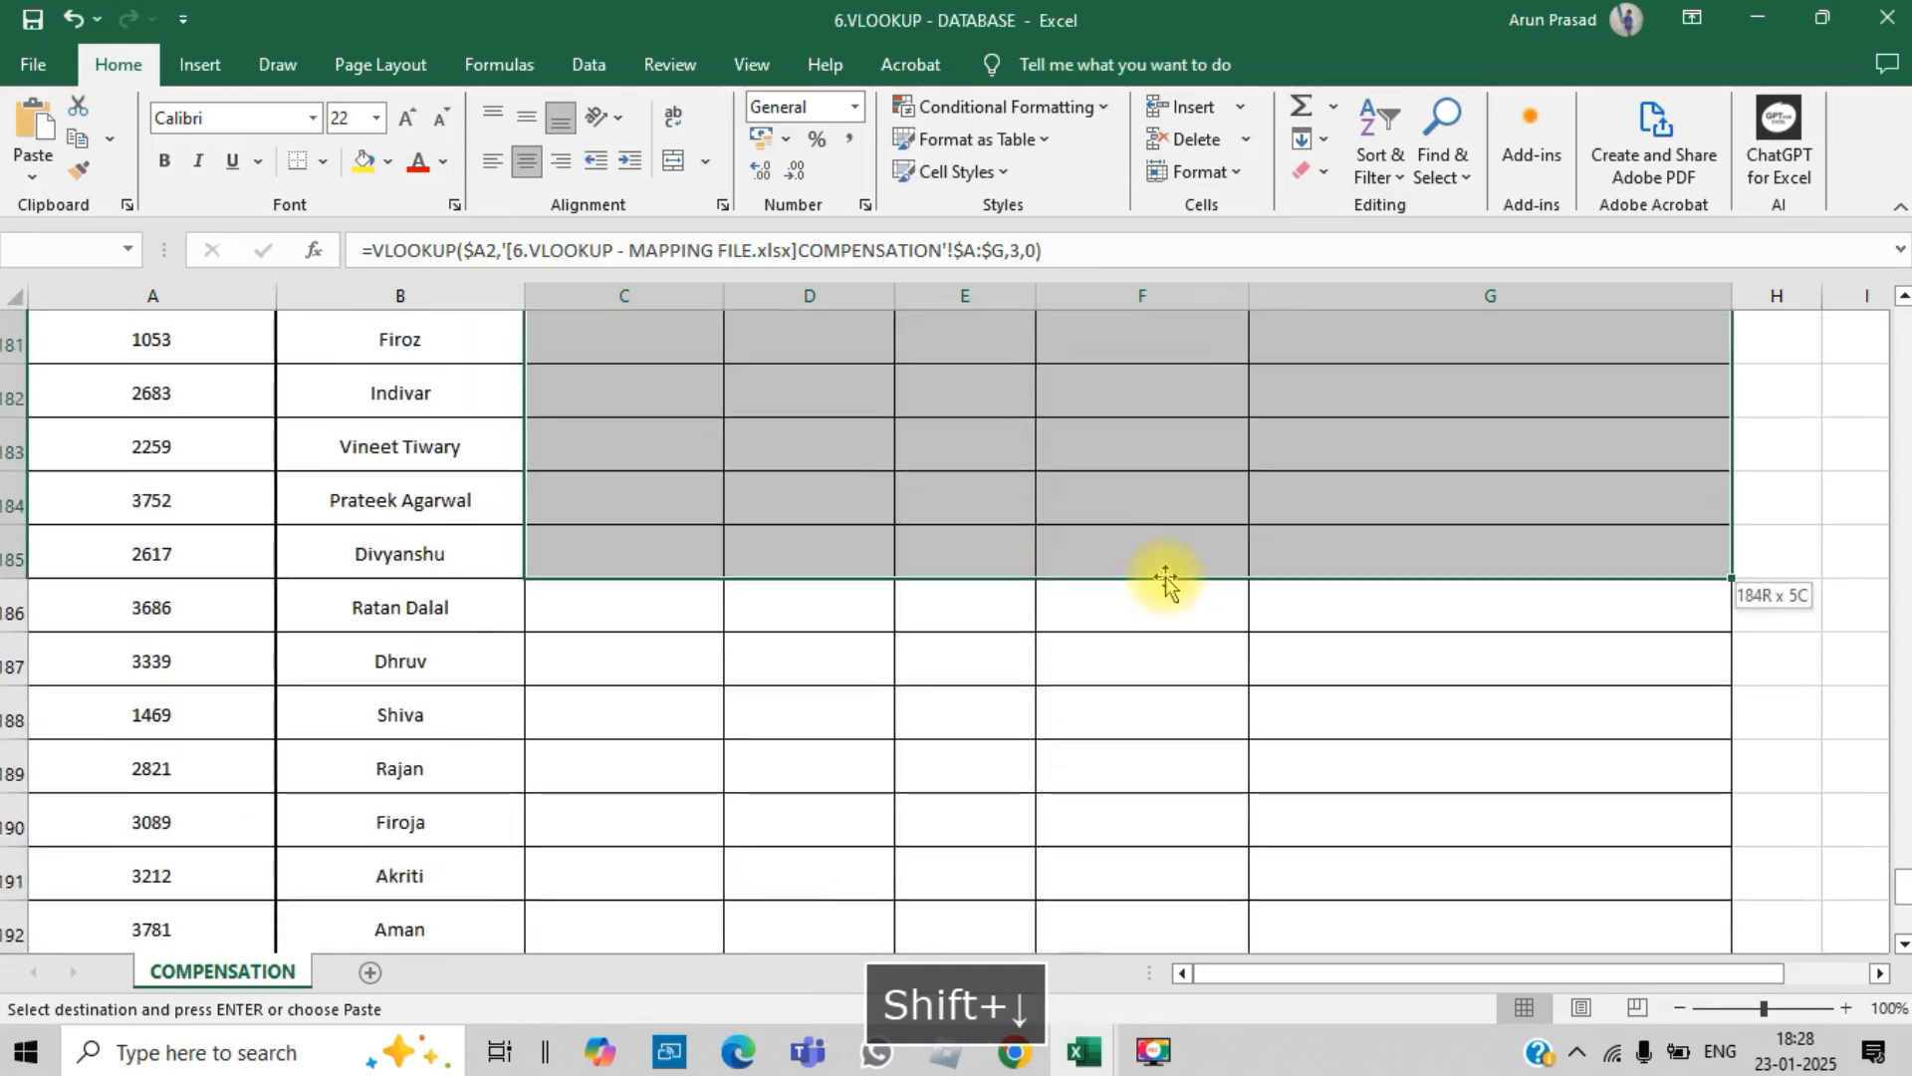
pyautogui.hotkey('shift', 'Down')
pyautogui.hotkey('shift', 'Down')
pyautogui.hotkey('shift', 'Down')
pyautogui.hotkey('shift', 'Down')
pyautogui.hotkey('shift', 'Down')
pyautogui.hotkey('shift', 'Down')
pyautogui.hotkey('shift', 'Down')
pyautogui.hotkey('shift', 'Down')
pyautogui.hotkey('shift', 'Down')
pyautogui.hotkey('shift', 'Down')
pyautogui.hotkey('shift', 'Down')
pyautogui.hotkey('shift', 'Down')
pyautogui.hotkey('shift', 'Down')
pyautogui.hotkey('shift', 'Down')
pyautogui.hotkey('shift', 'Down')
pyautogui.hotkey('shift', 'Down')
pyautogui.hotkey('shift', 'Down')
pyautogui.hotkey('shift', 'Down')
pyautogui.hotkey('shift', 'Down')
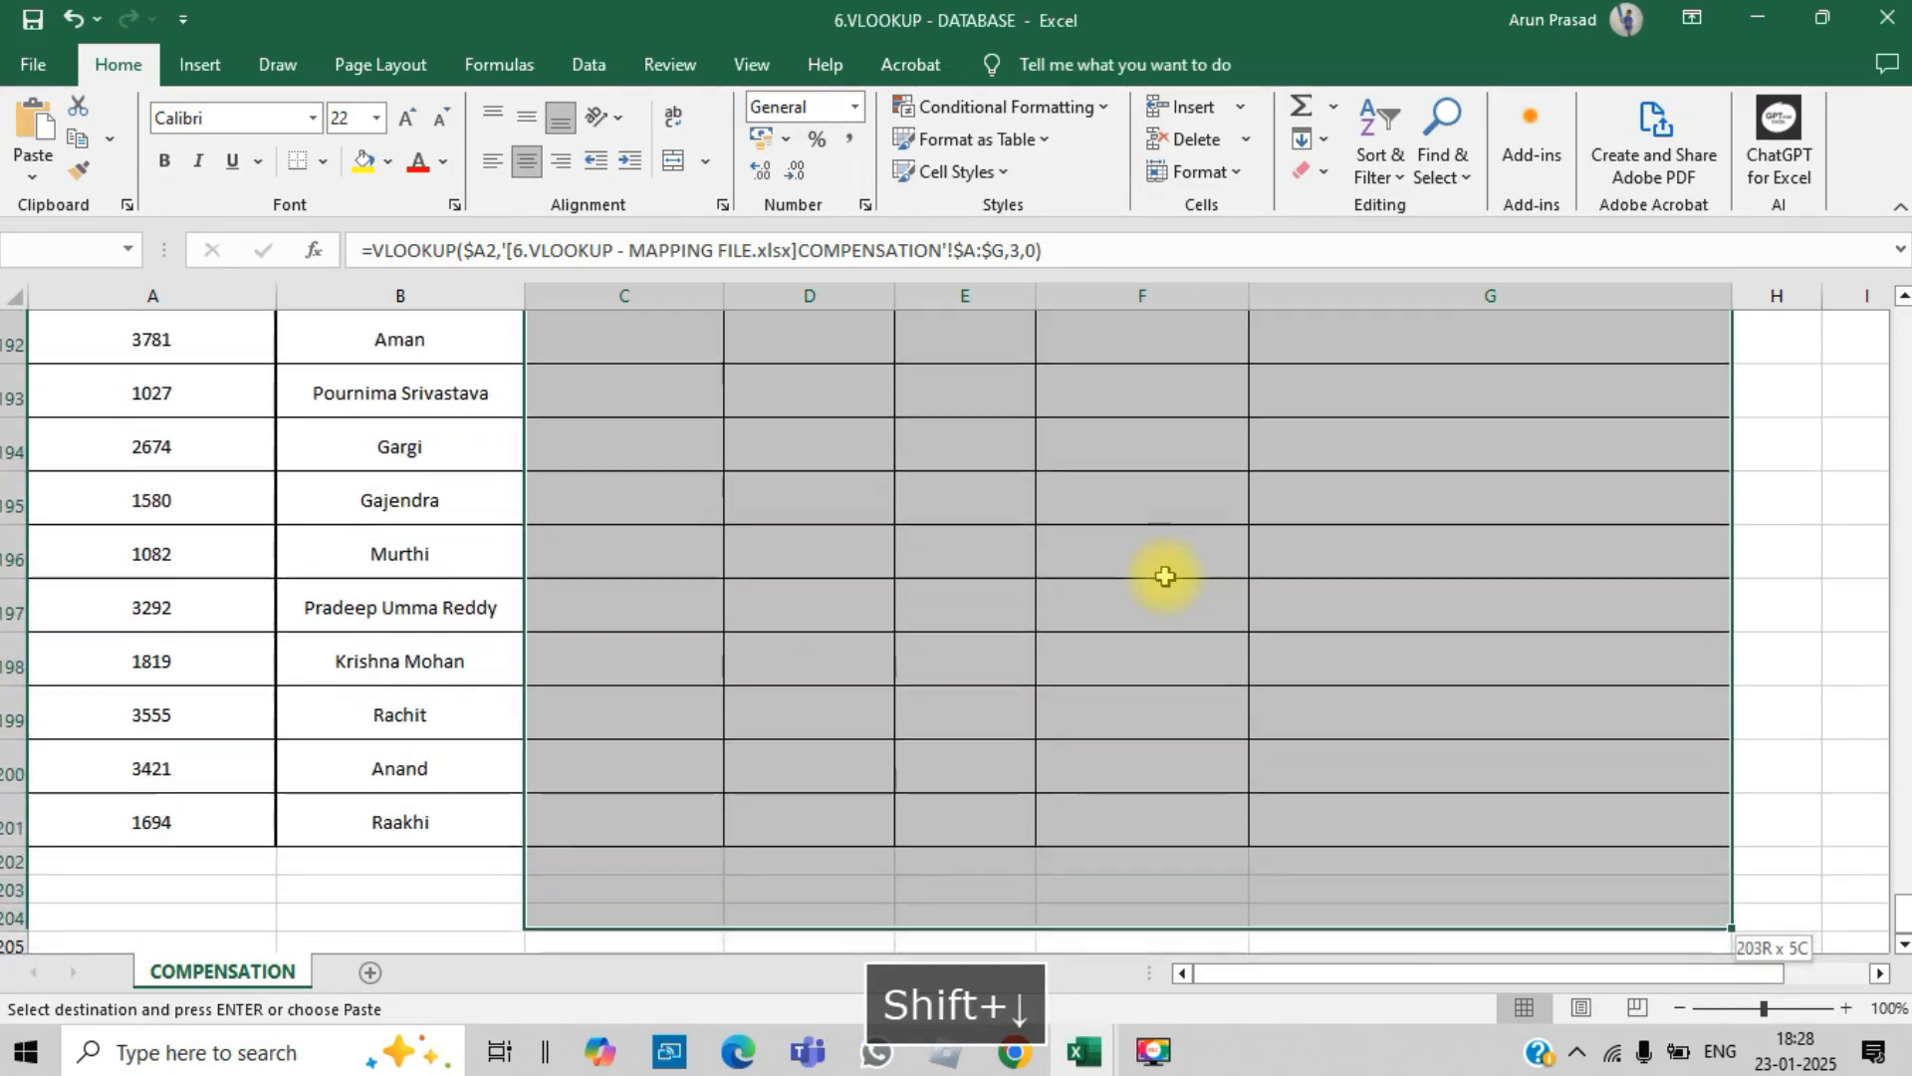
pyautogui.hotkey('shift', 'Up')
pyautogui.hotkey('shift', 'Up')
pyautogui.hotkey('shift', 'Up')
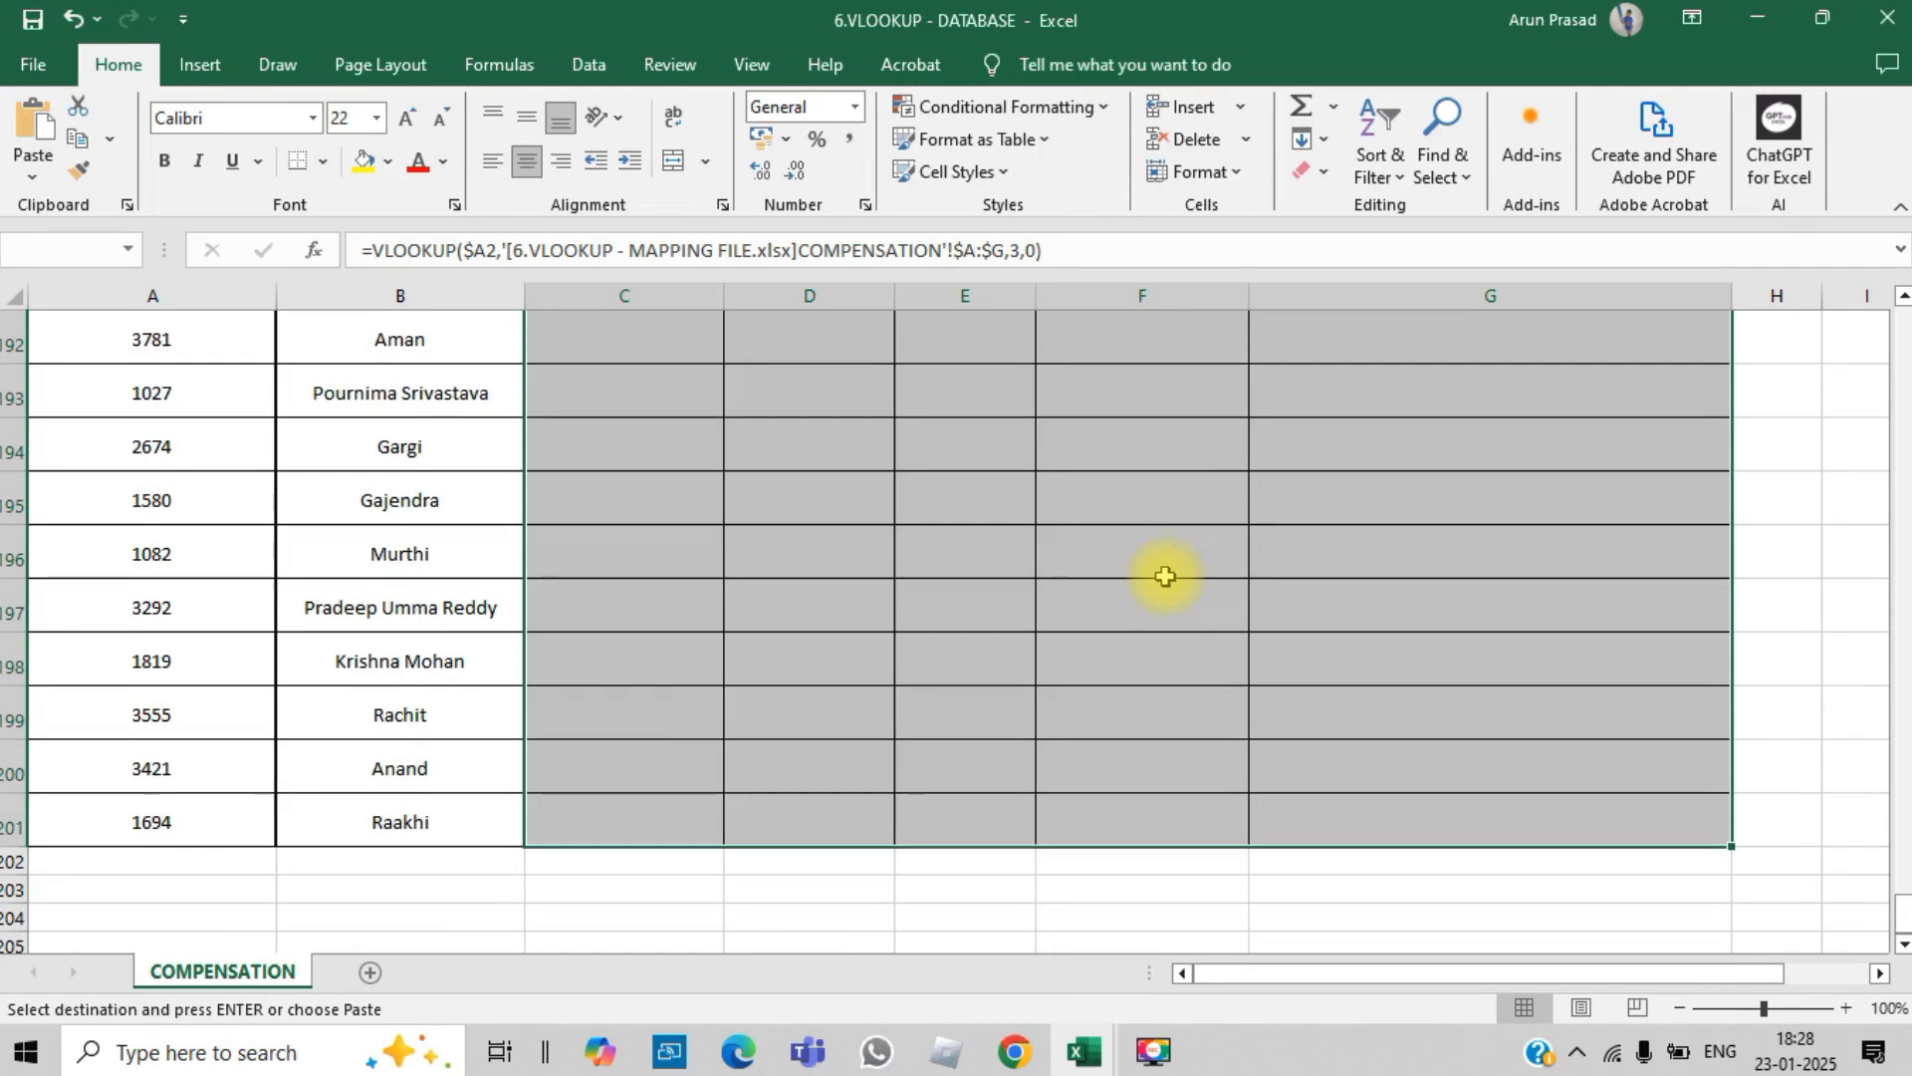
pyautogui.hotkey('ctrl', 'v')
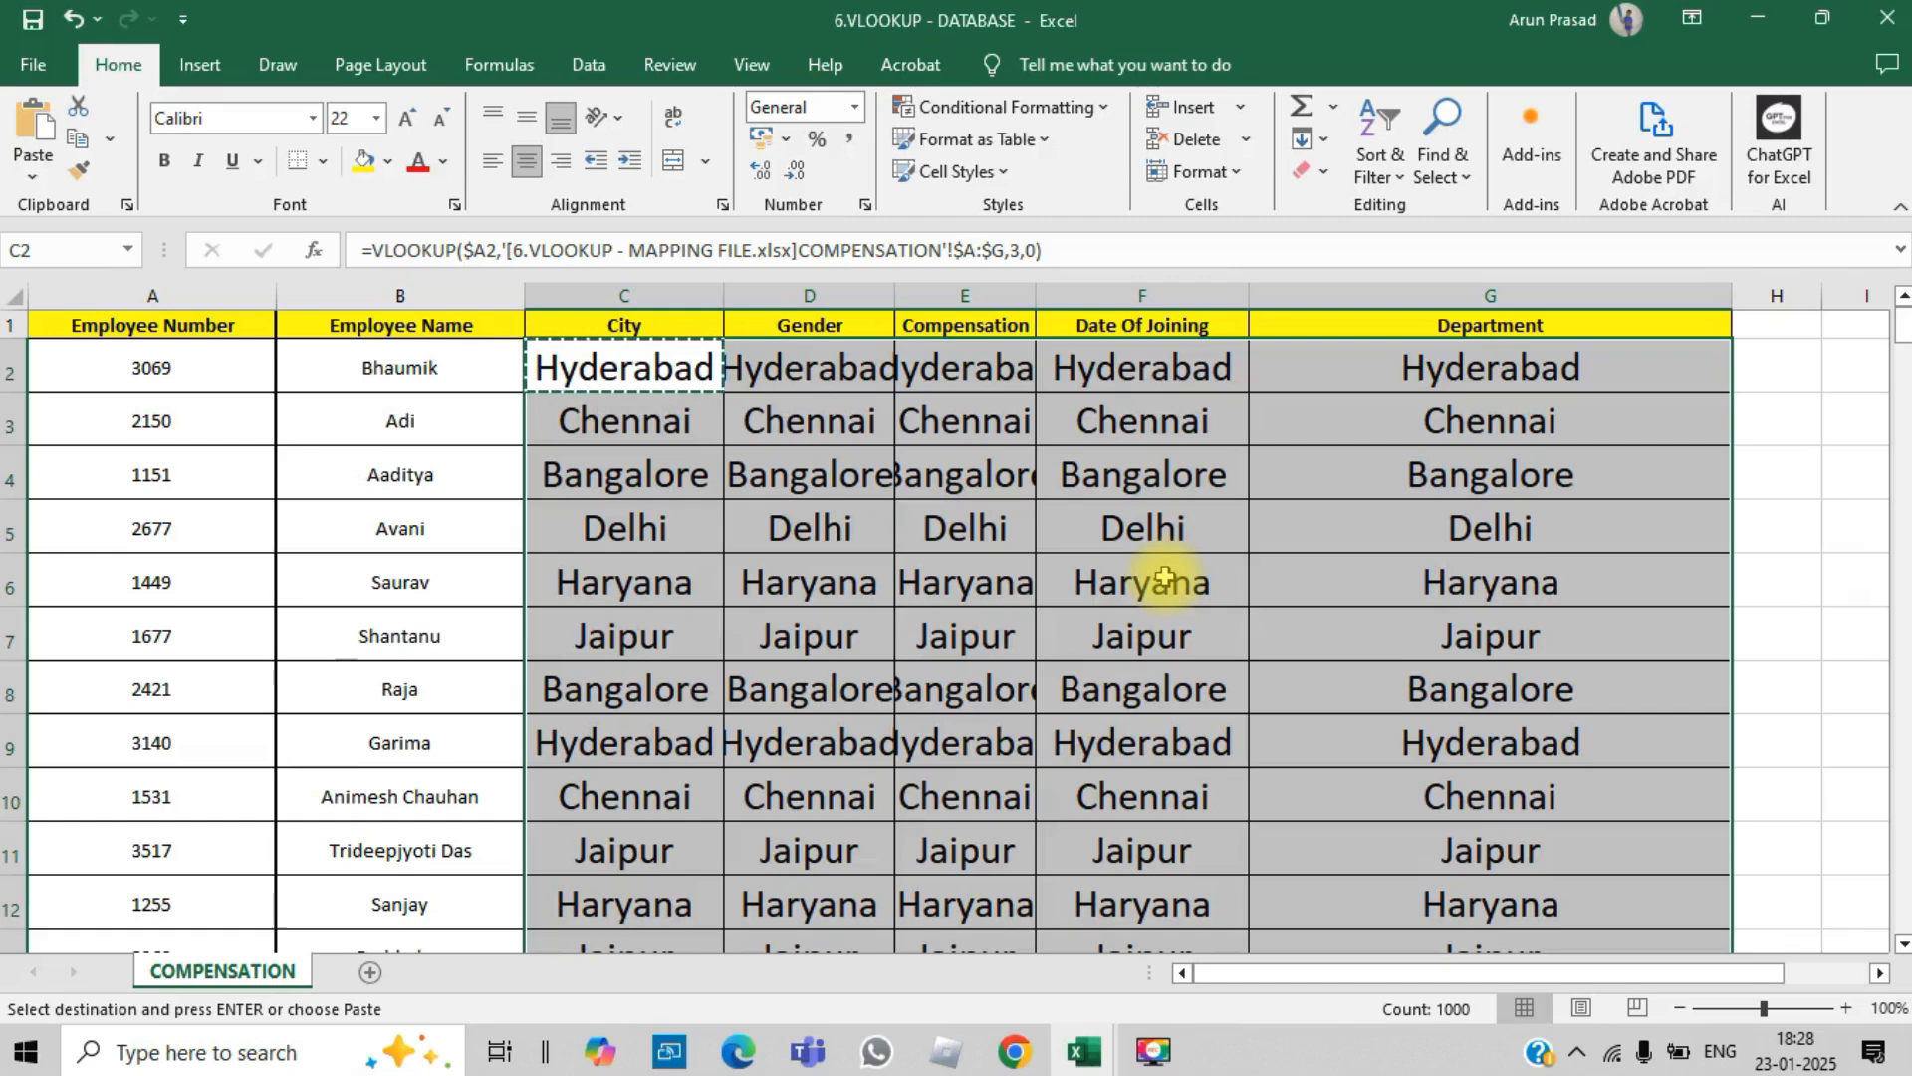
pyautogui.hotkey('ctrl', 'c')
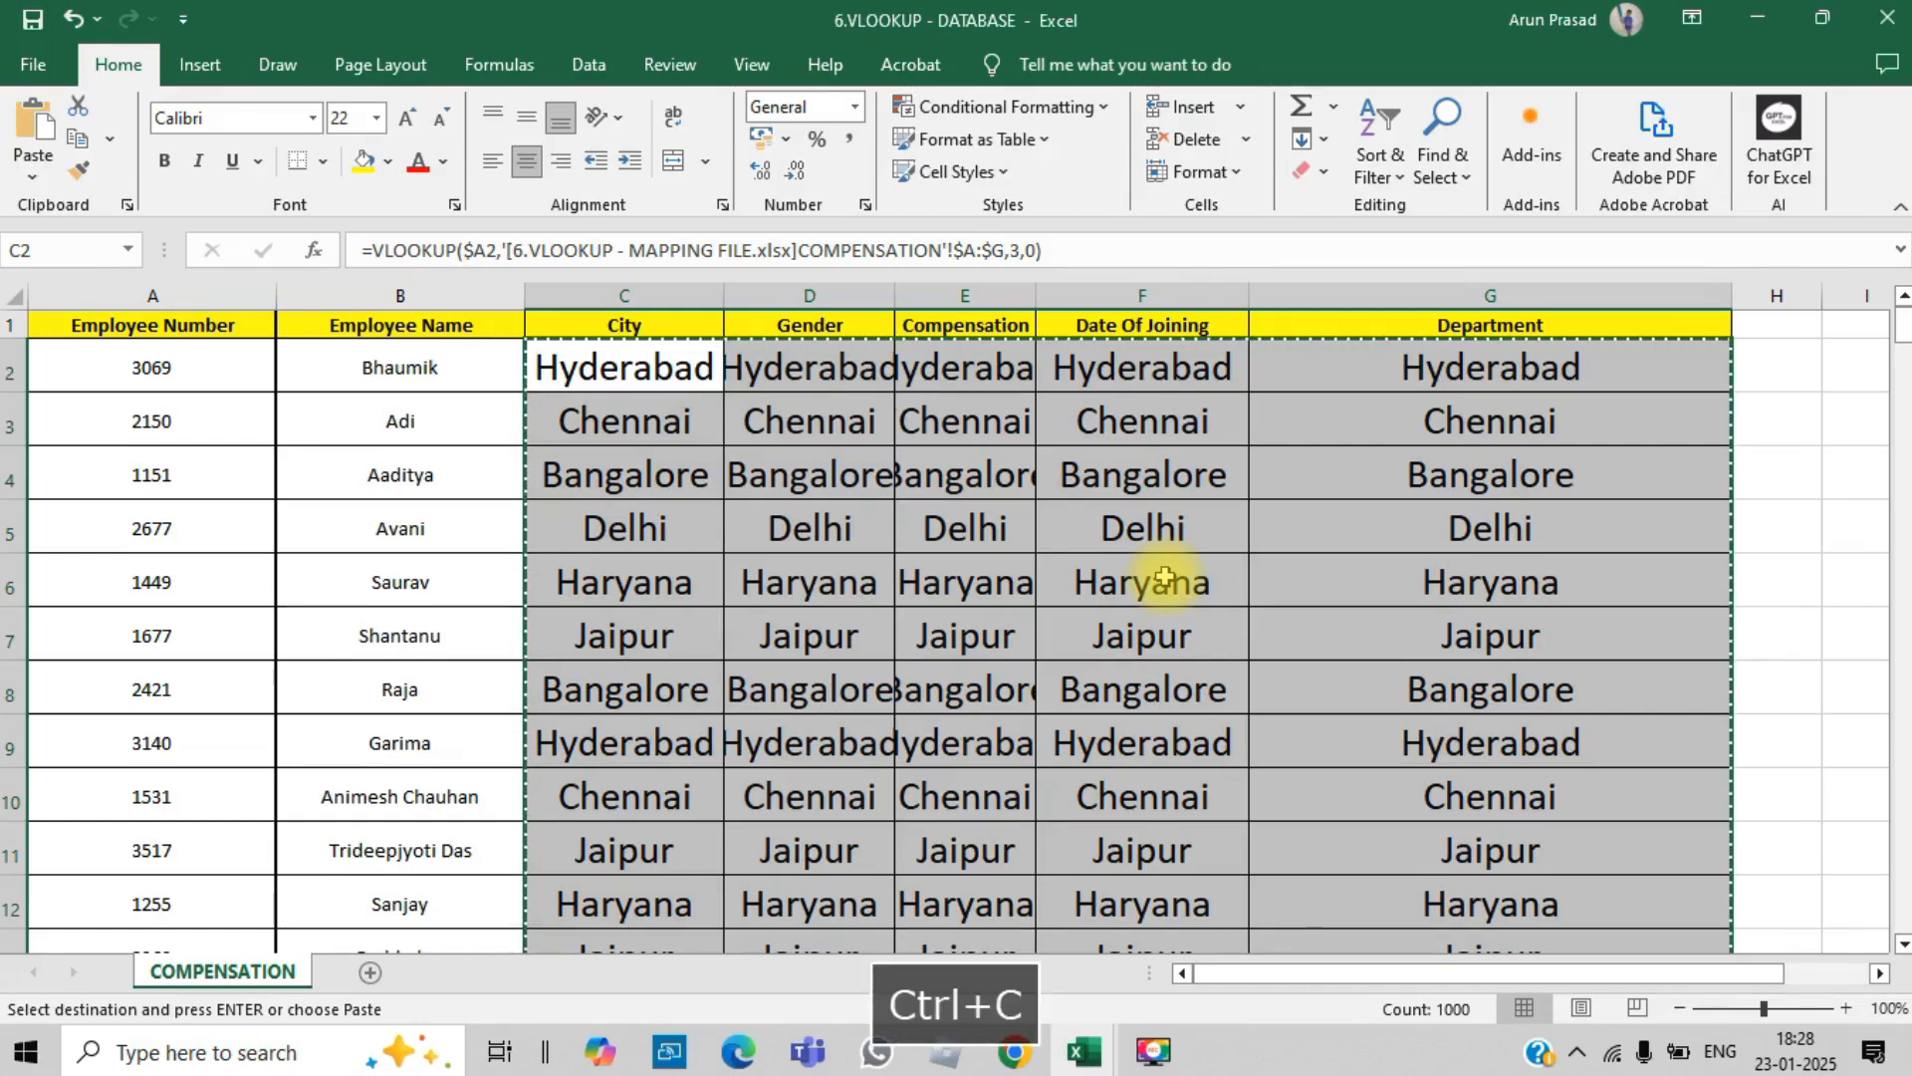
pyautogui.rightClick(751, 422)
pyautogui.press('Escape')
pyautogui.click(670, 376)
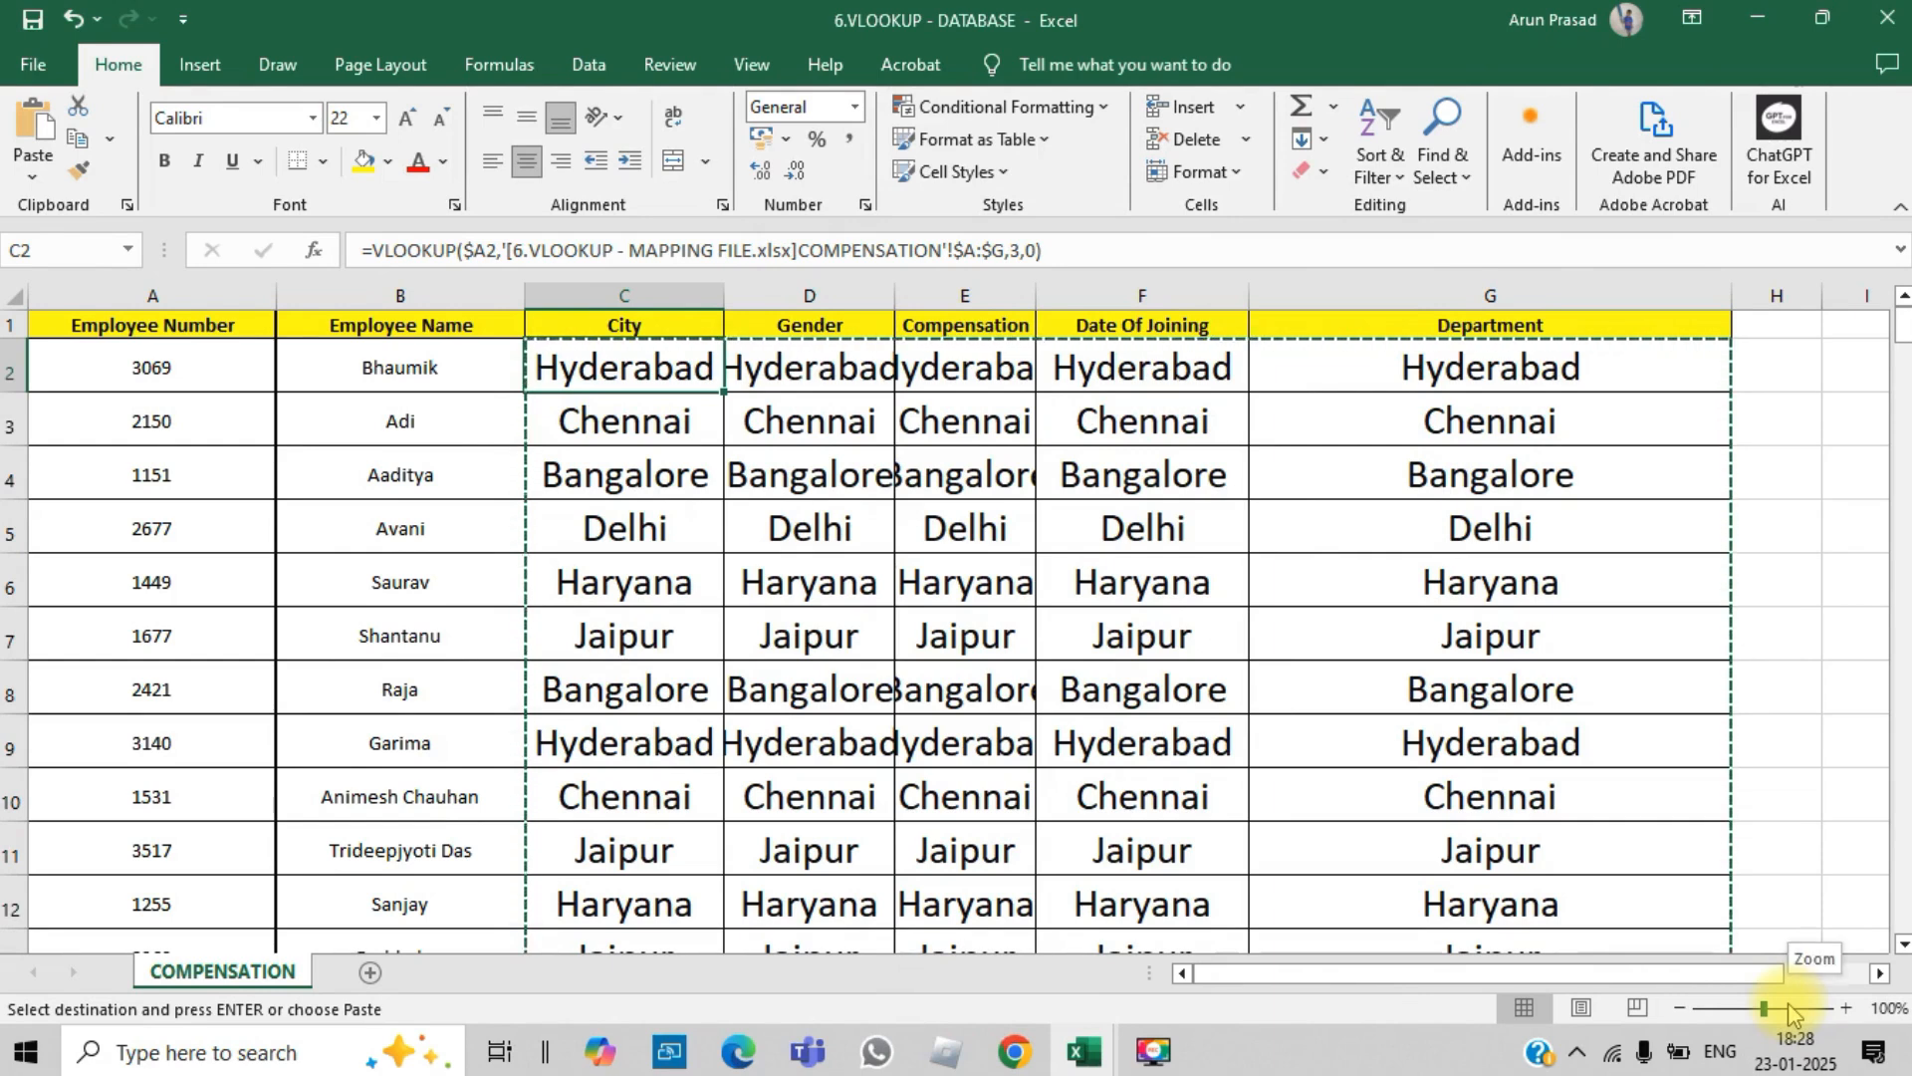
# Step: Examine the copied formulas across row 2 from City to Department
pyautogui.press('Right')
pyautogui.press('Right')
pyautogui.press('Right')
pyautogui.press('Right')
pyautogui.press('Left')
pyautogui.press('Left')
pyautogui.press('Left')
pyautogui.press('Left')
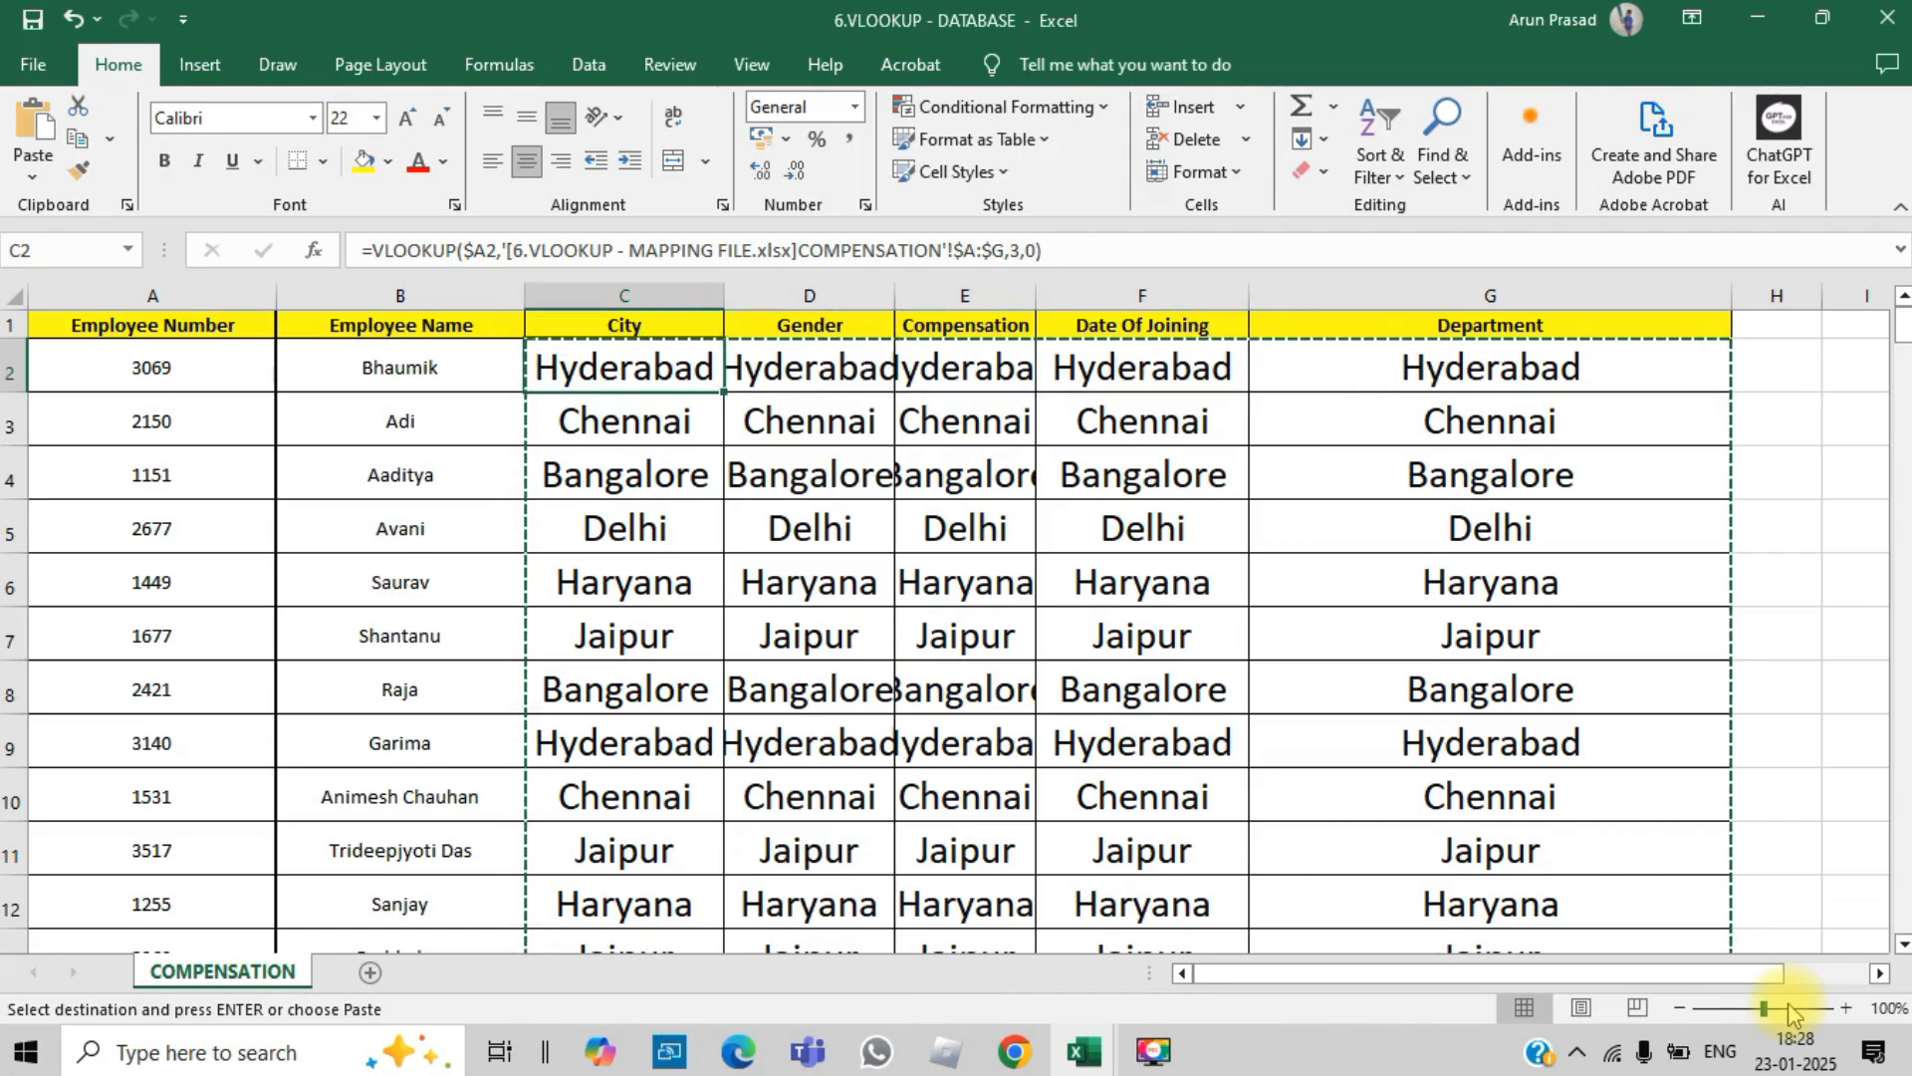
# Step: Set the column index of the Gender VLOOKUP in D2 to 4
pyautogui.press('Right')
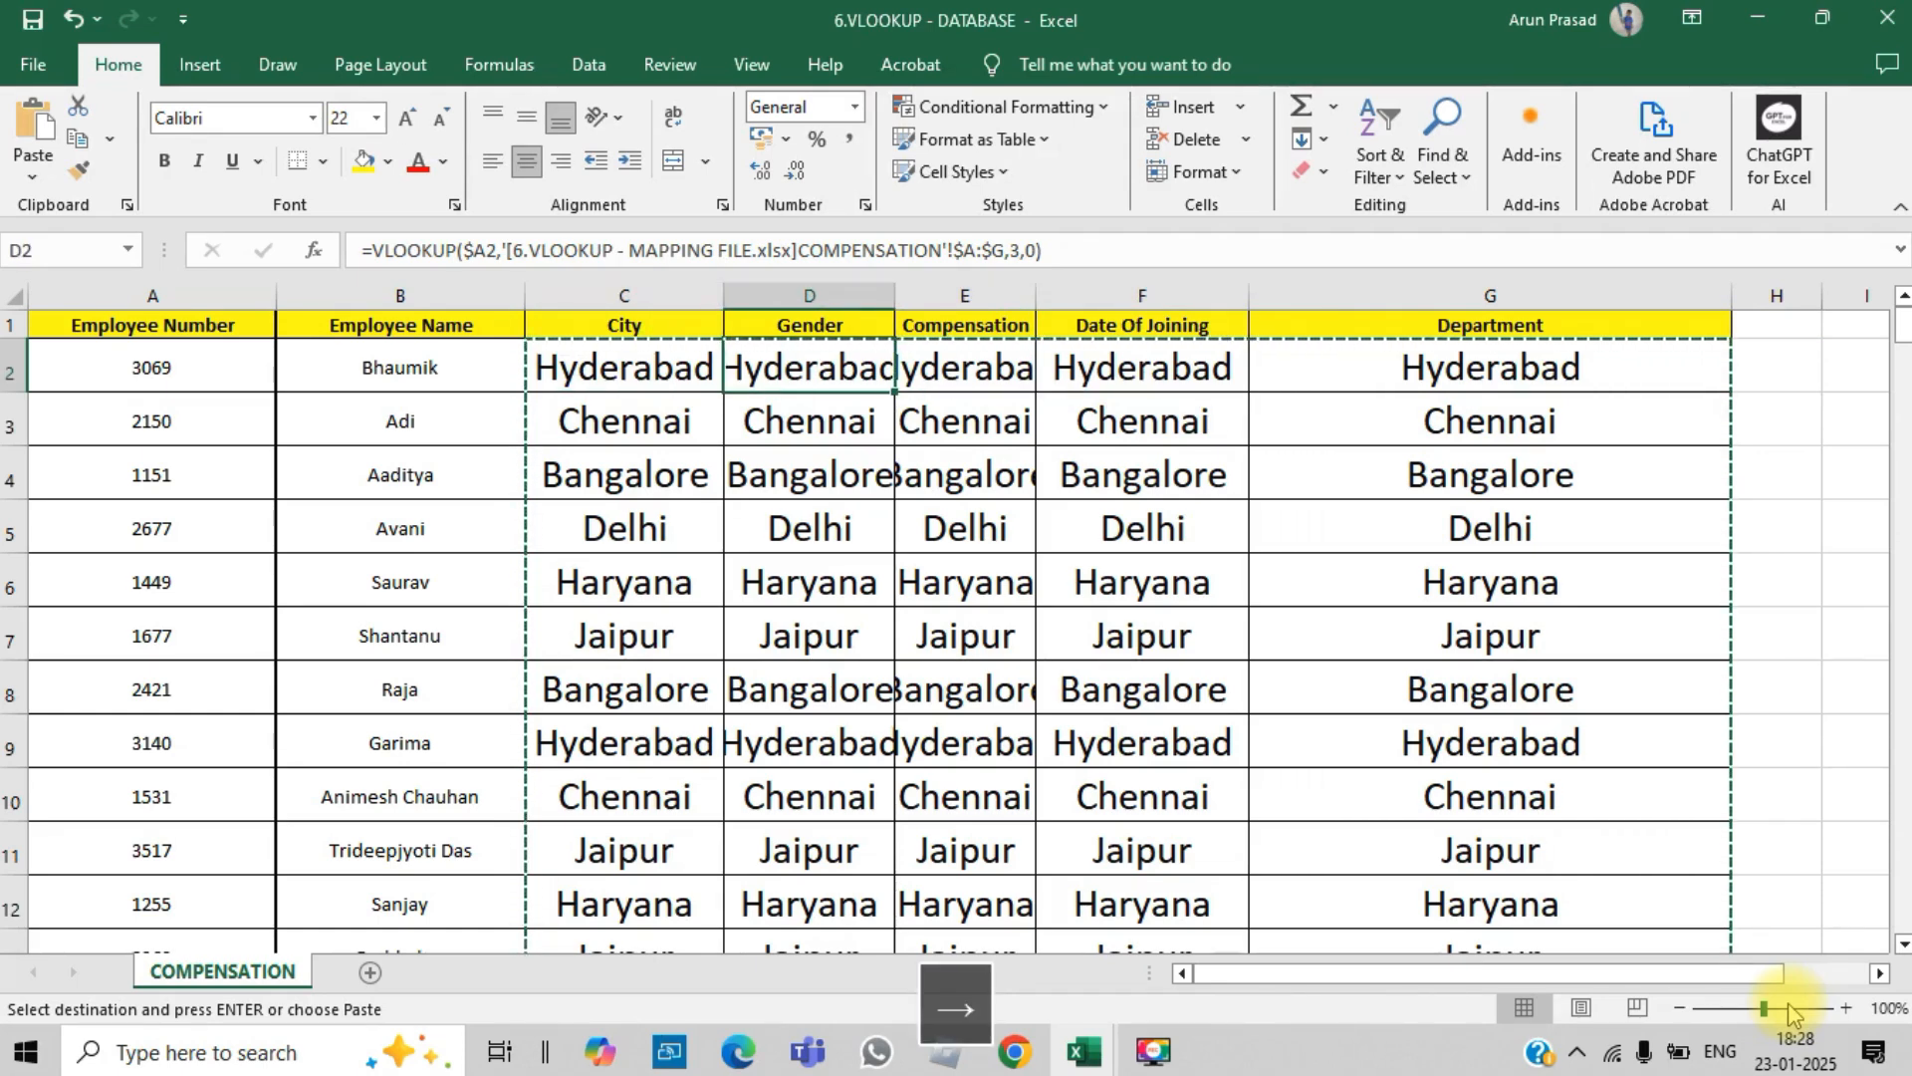
pyautogui.doubleClick(1016, 250)
pyautogui.write('4')
pyautogui.press('Return')
pyautogui.press('Up')
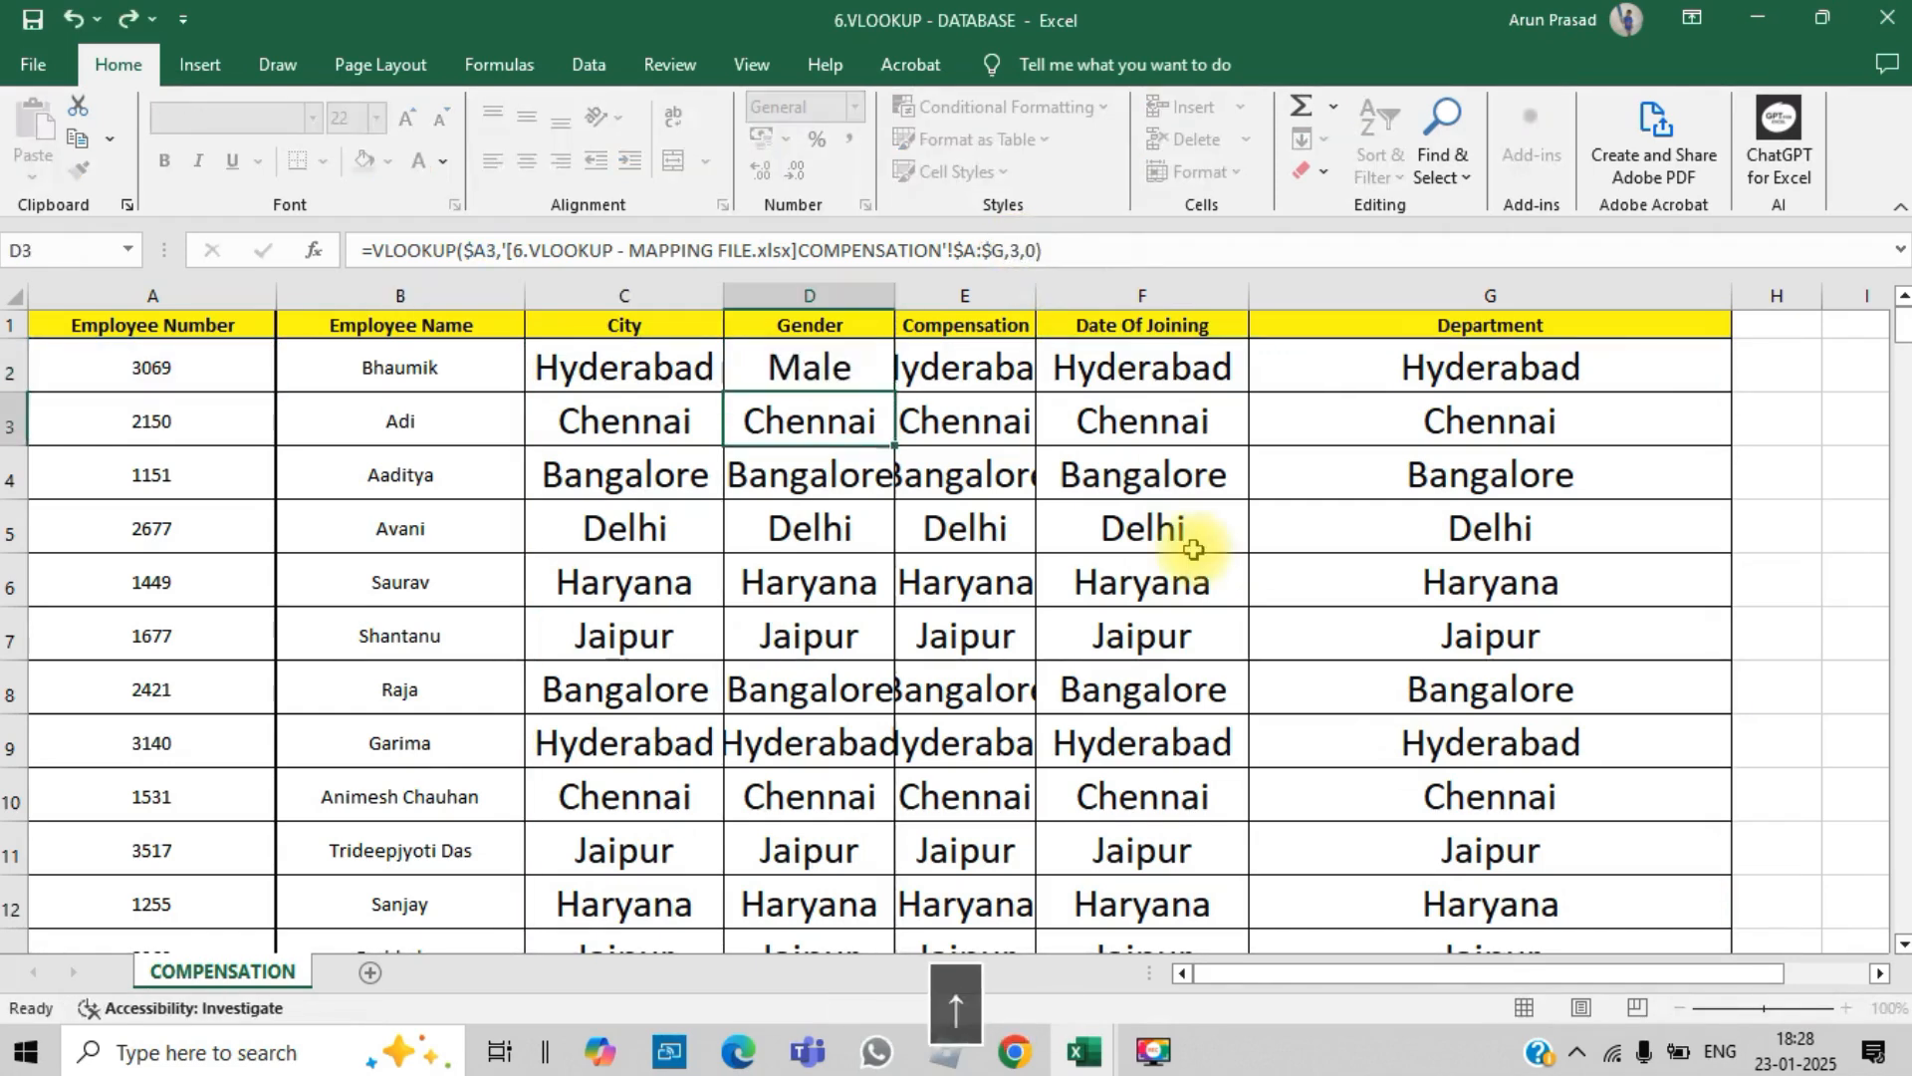
# Step: Set the column index of the Compensation VLOOKUP in E2 to 5
pyautogui.press('Right')
pyautogui.doubleClick(1018, 250)
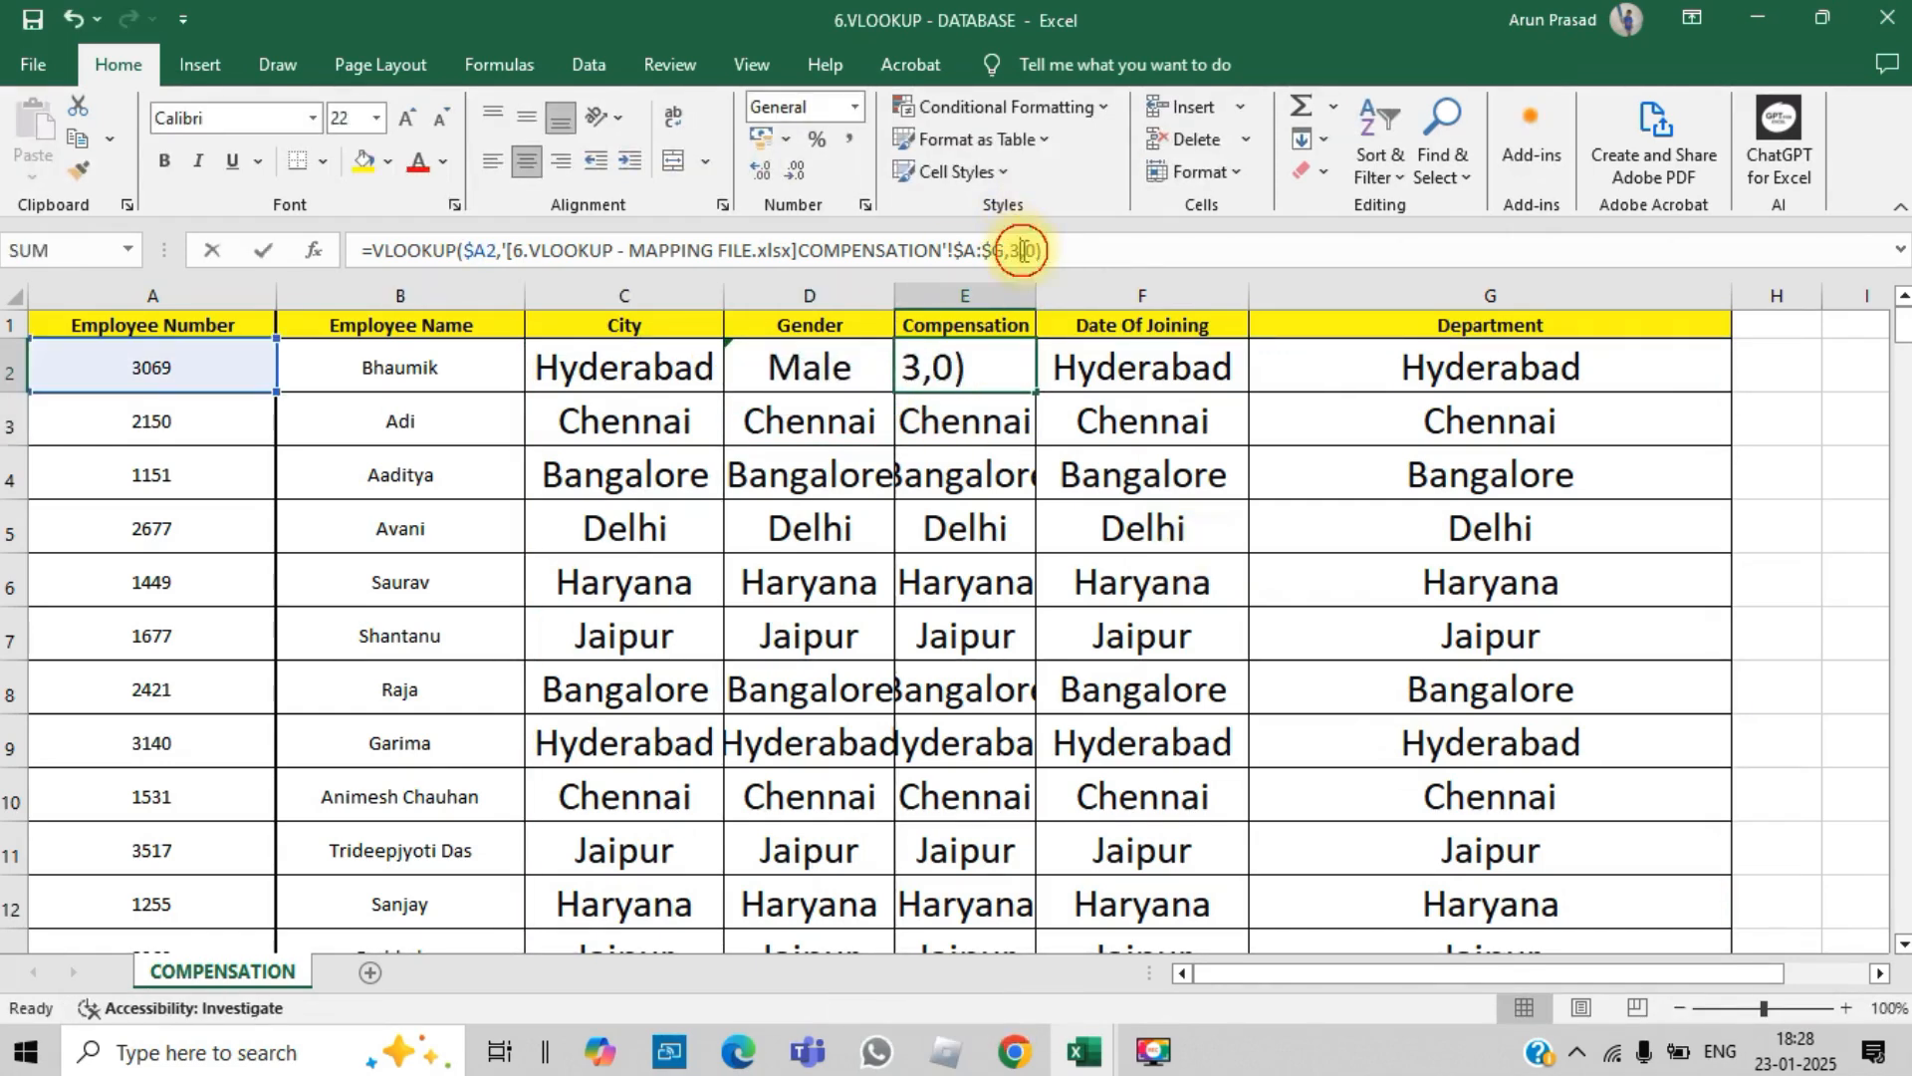
pyautogui.write('5')
pyautogui.press('Return')
# Step: Set the column index of the Date Of Joining VLOOKUP in F2 to 6
pyautogui.press('Right')
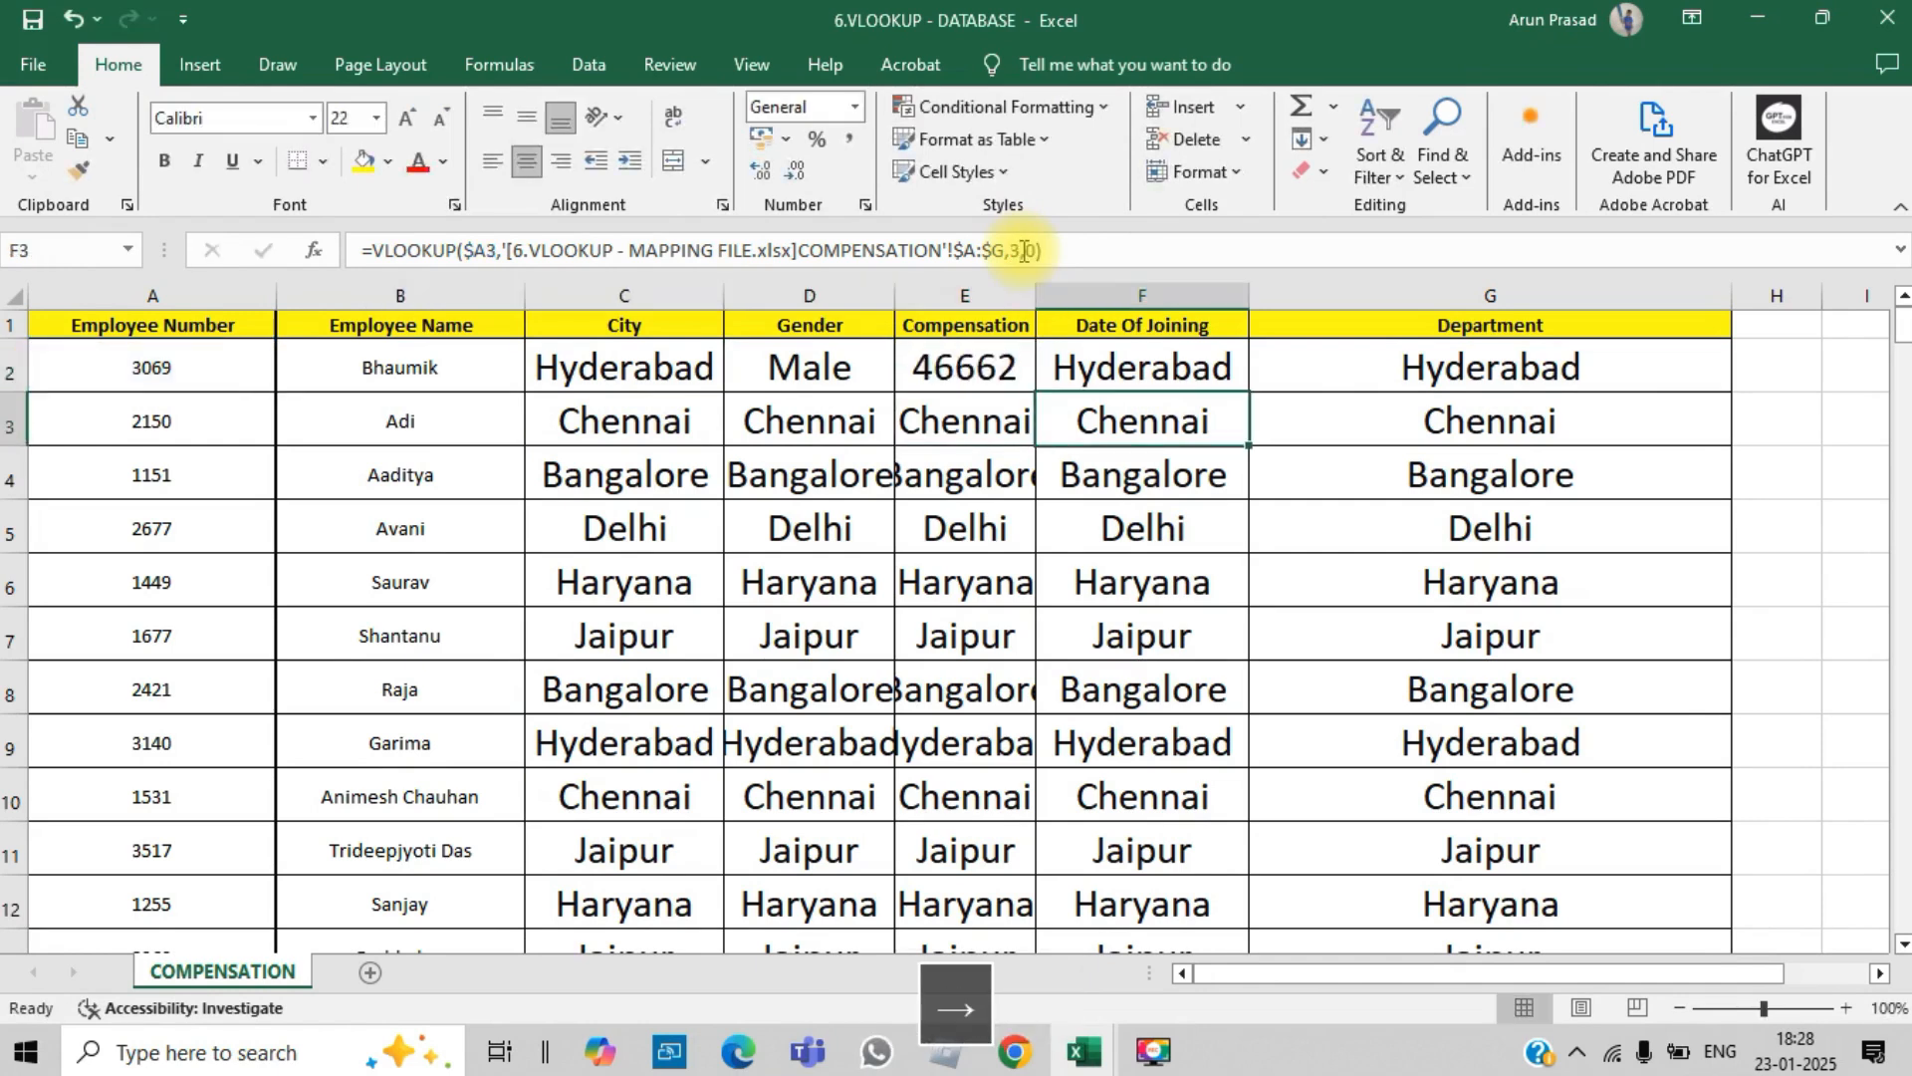
pyautogui.press('Up')
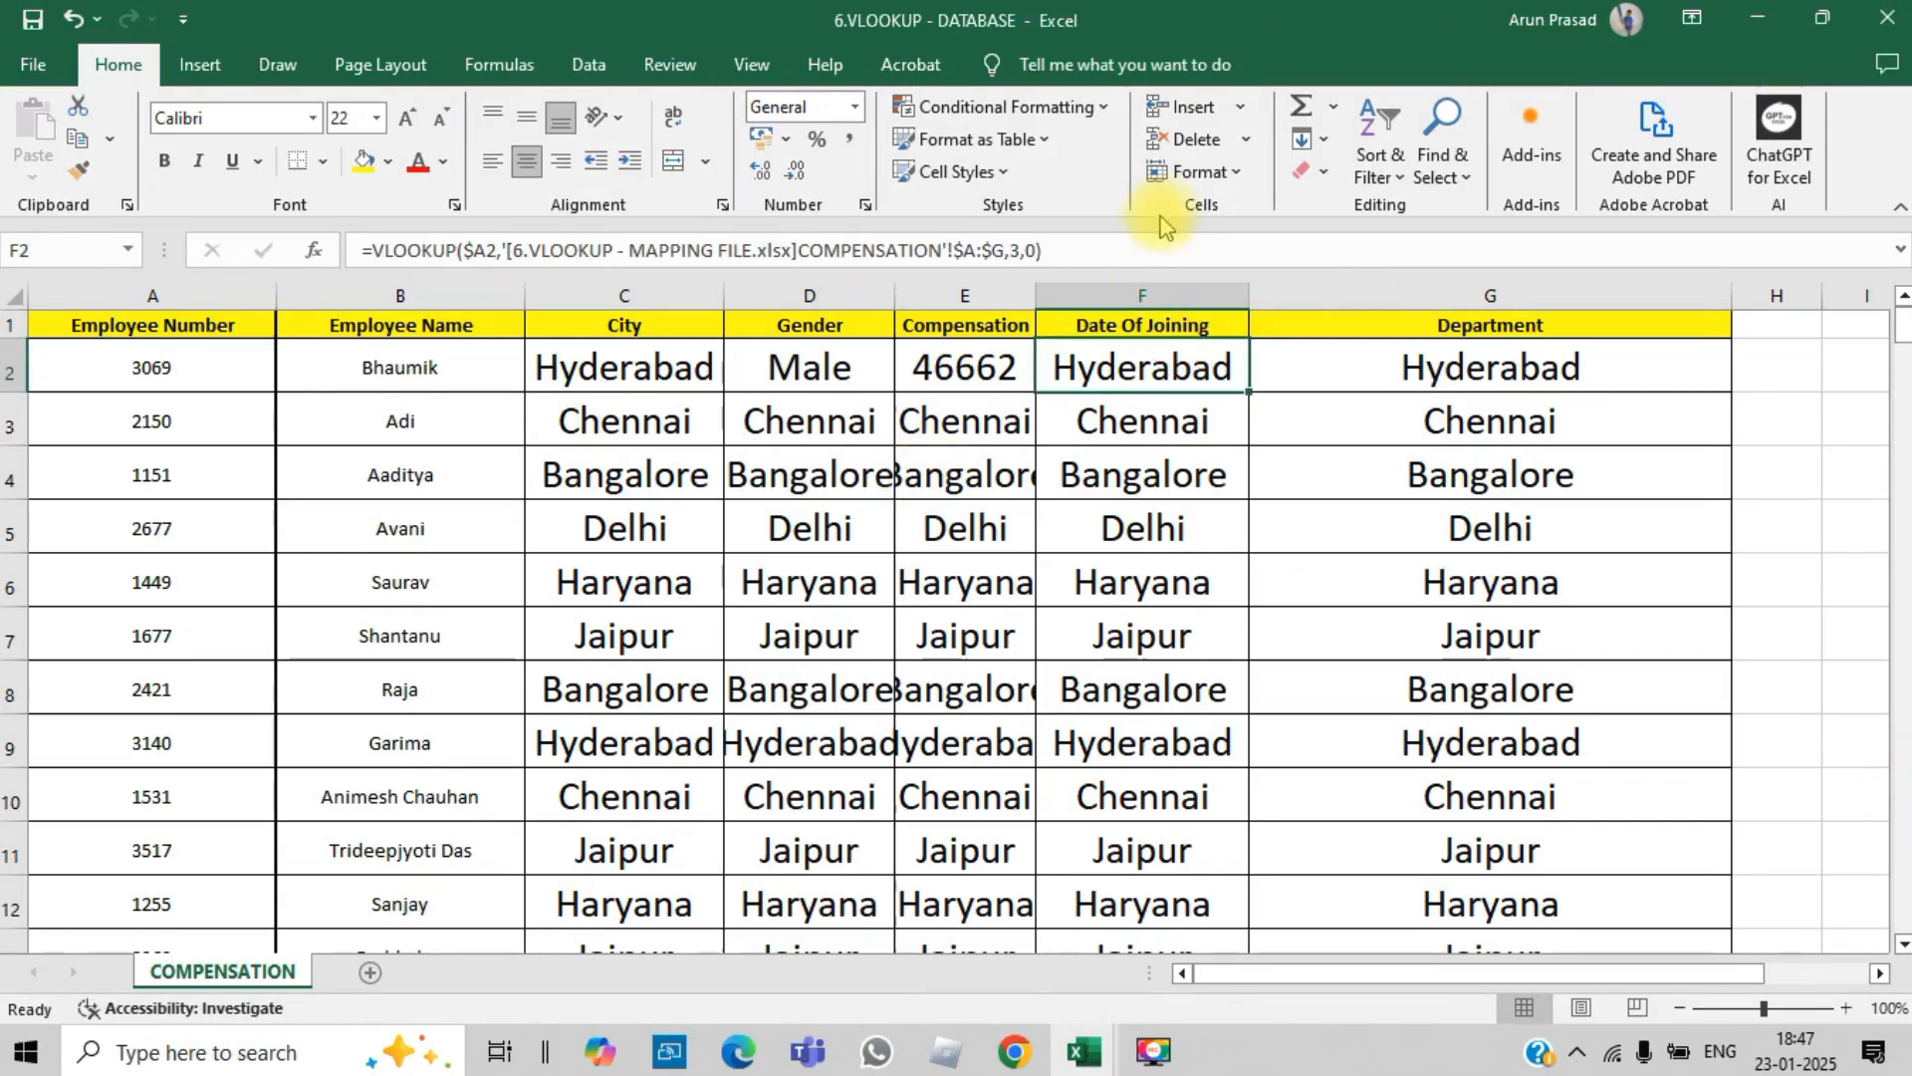
pyautogui.click(1016, 249)
pyautogui.press('Right')
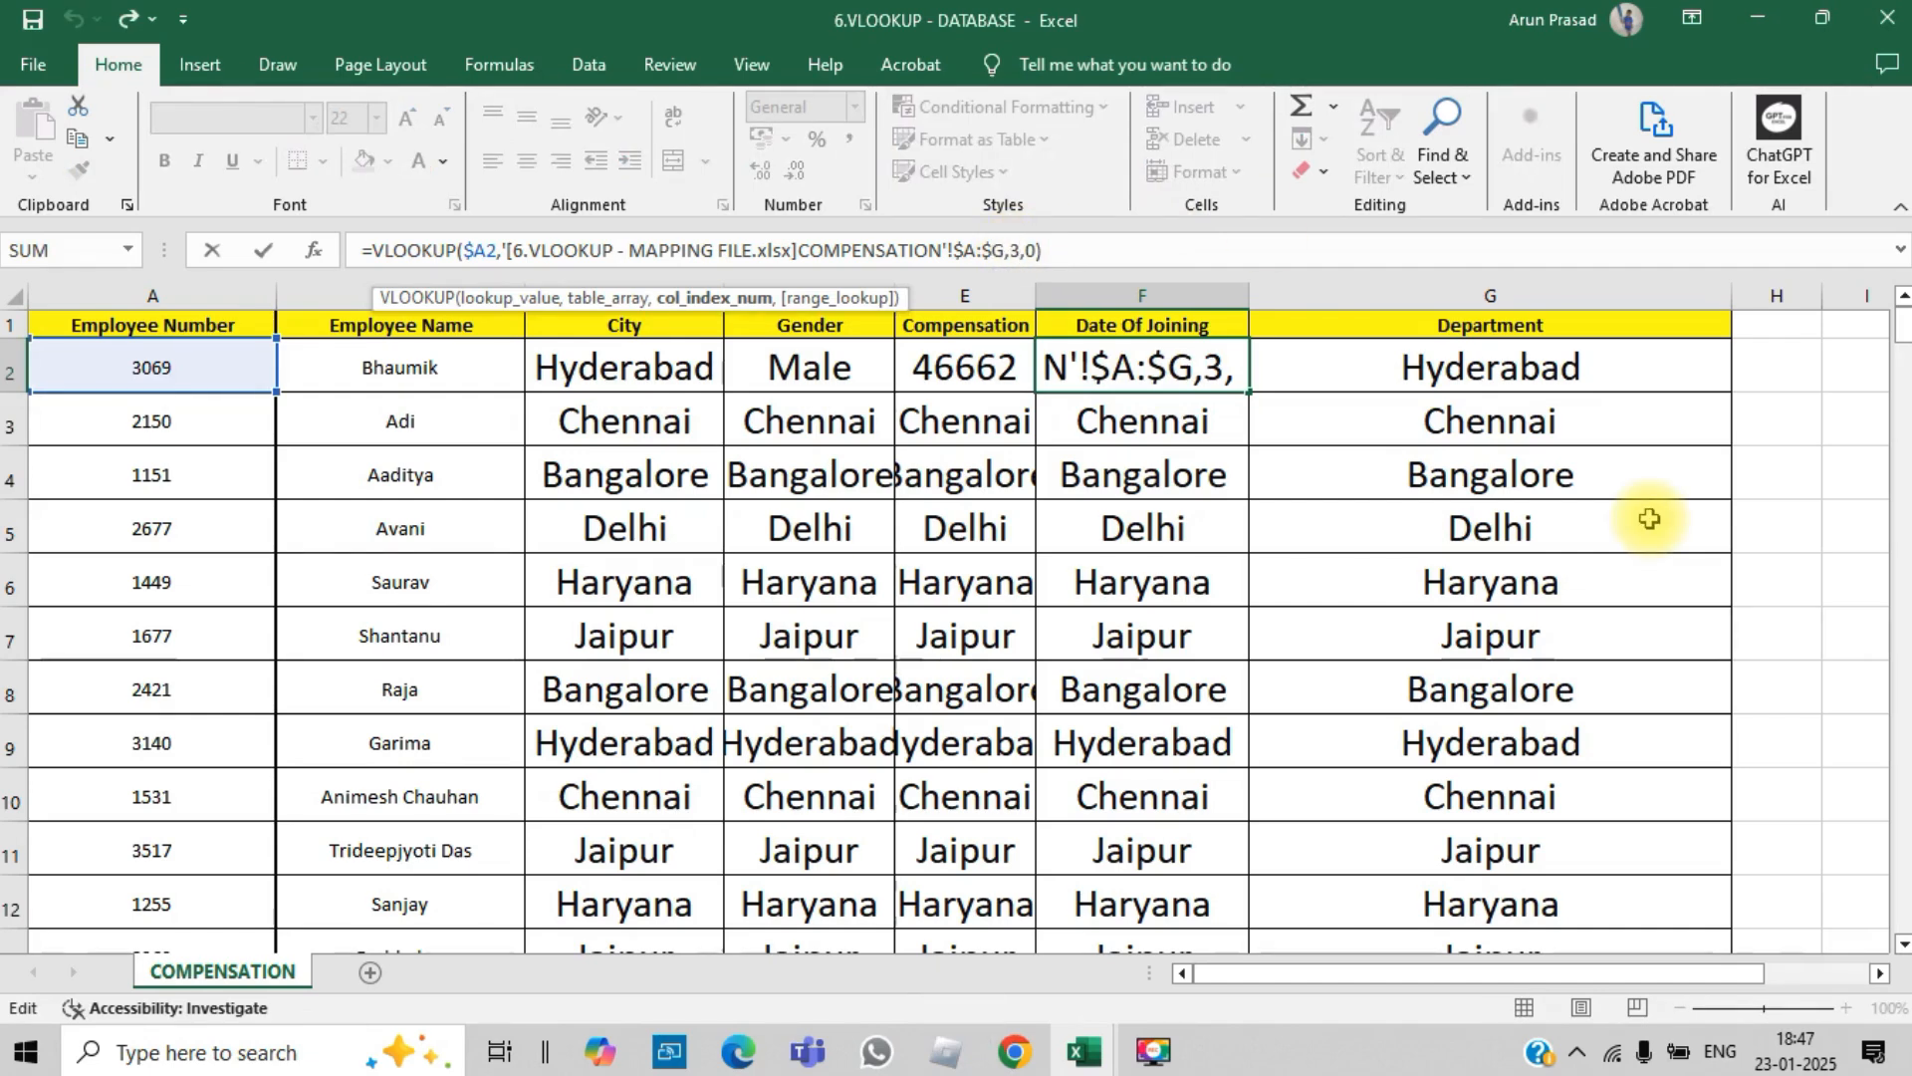
pyautogui.press('BackSpace')
pyautogui.write('6')
pyautogui.press('Return')
pyautogui.press('Up')
pyautogui.press('Left')
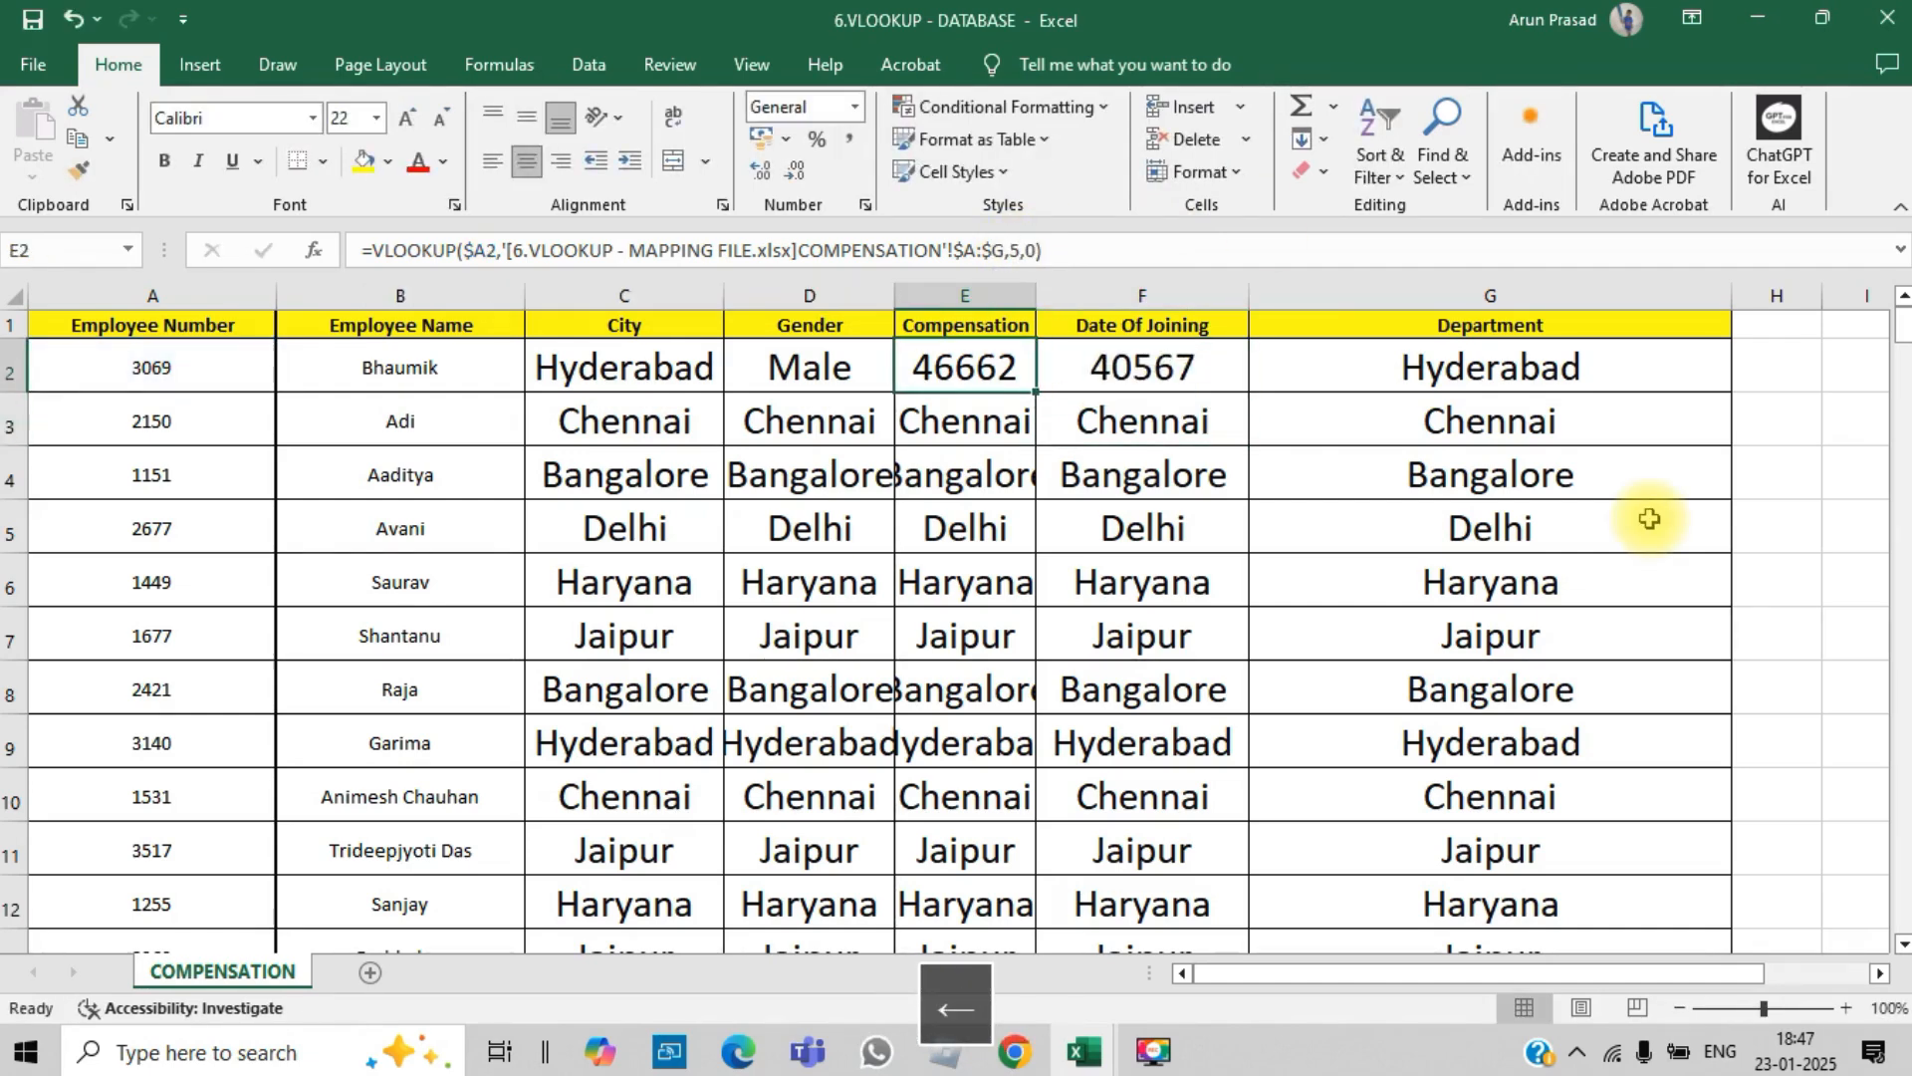
# Step: Set the column index of the Department VLOOKUP in G2 to 7
pyautogui.press('Right')
pyautogui.press('Right')
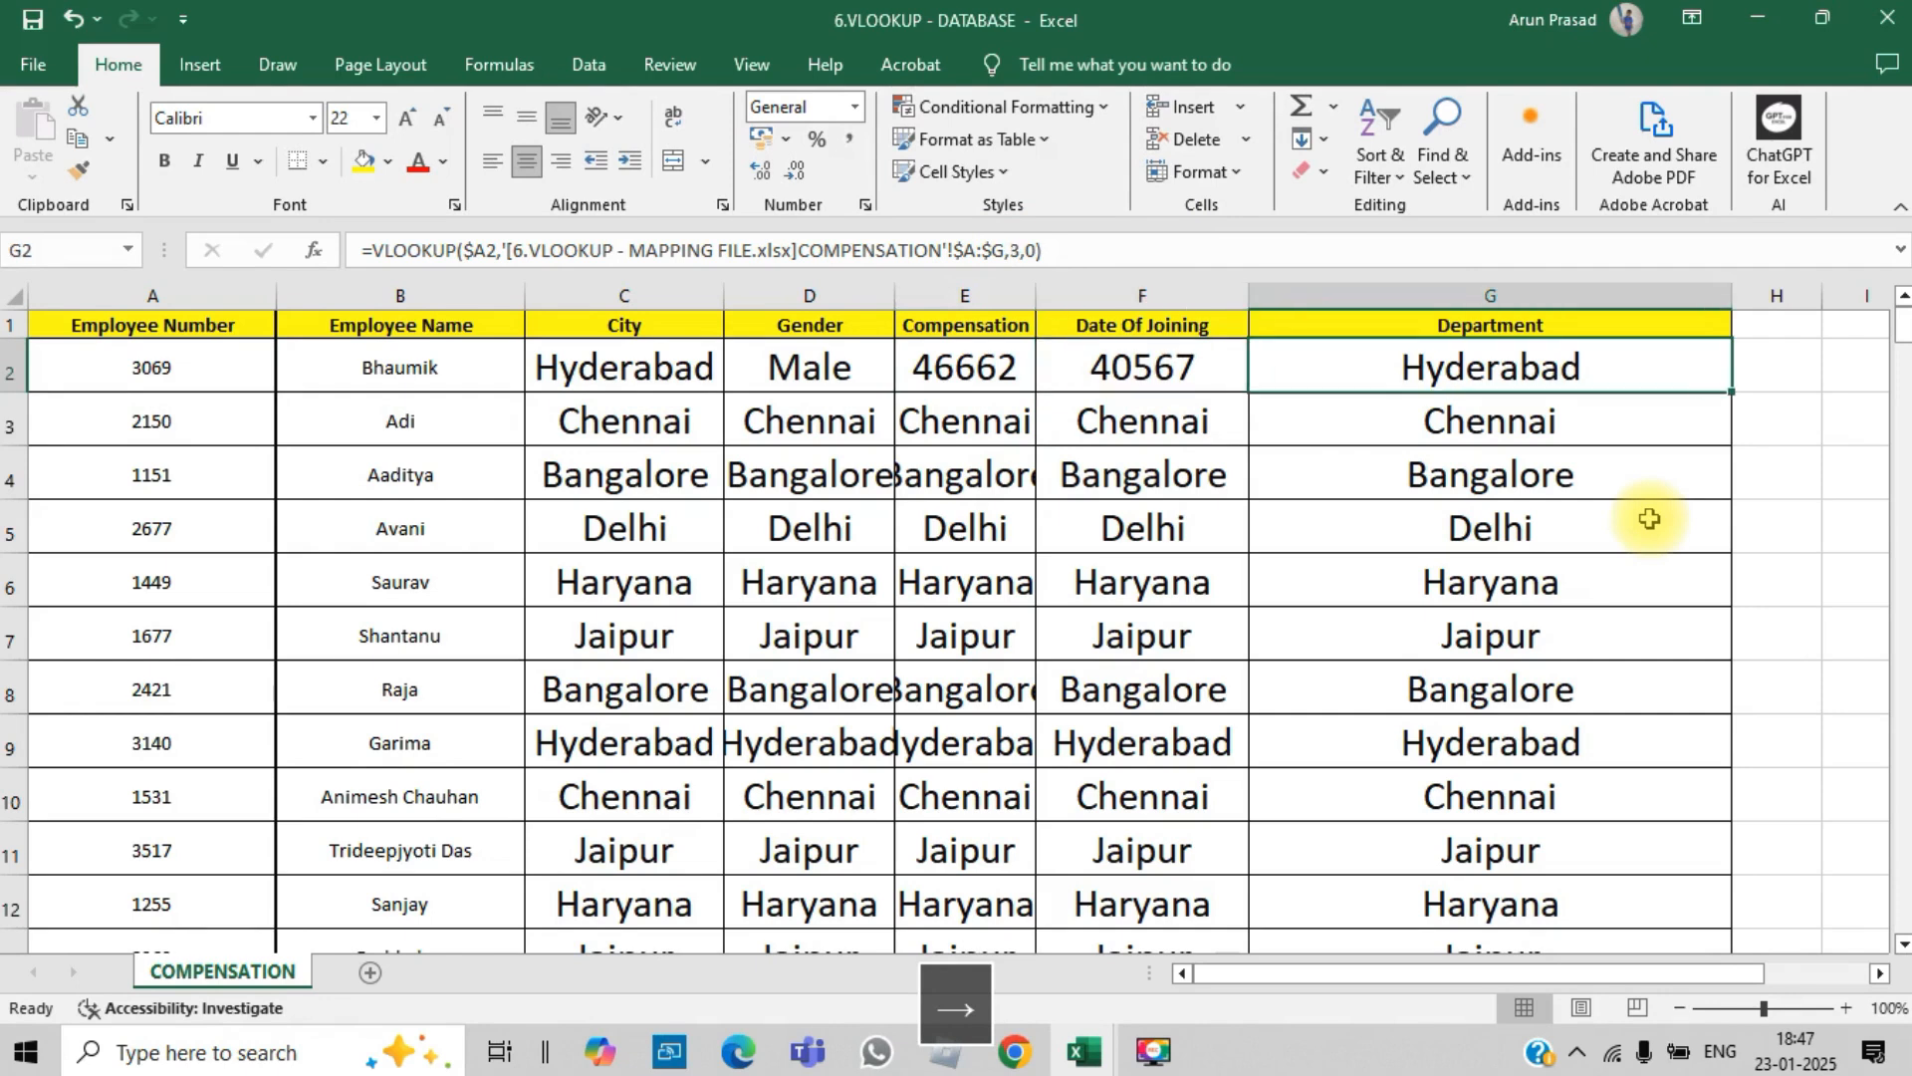
pyautogui.click(1018, 250)
pyautogui.press('BackSpace')
pyautogui.write('7')
pyautogui.press('Return')
pyautogui.press('Up')
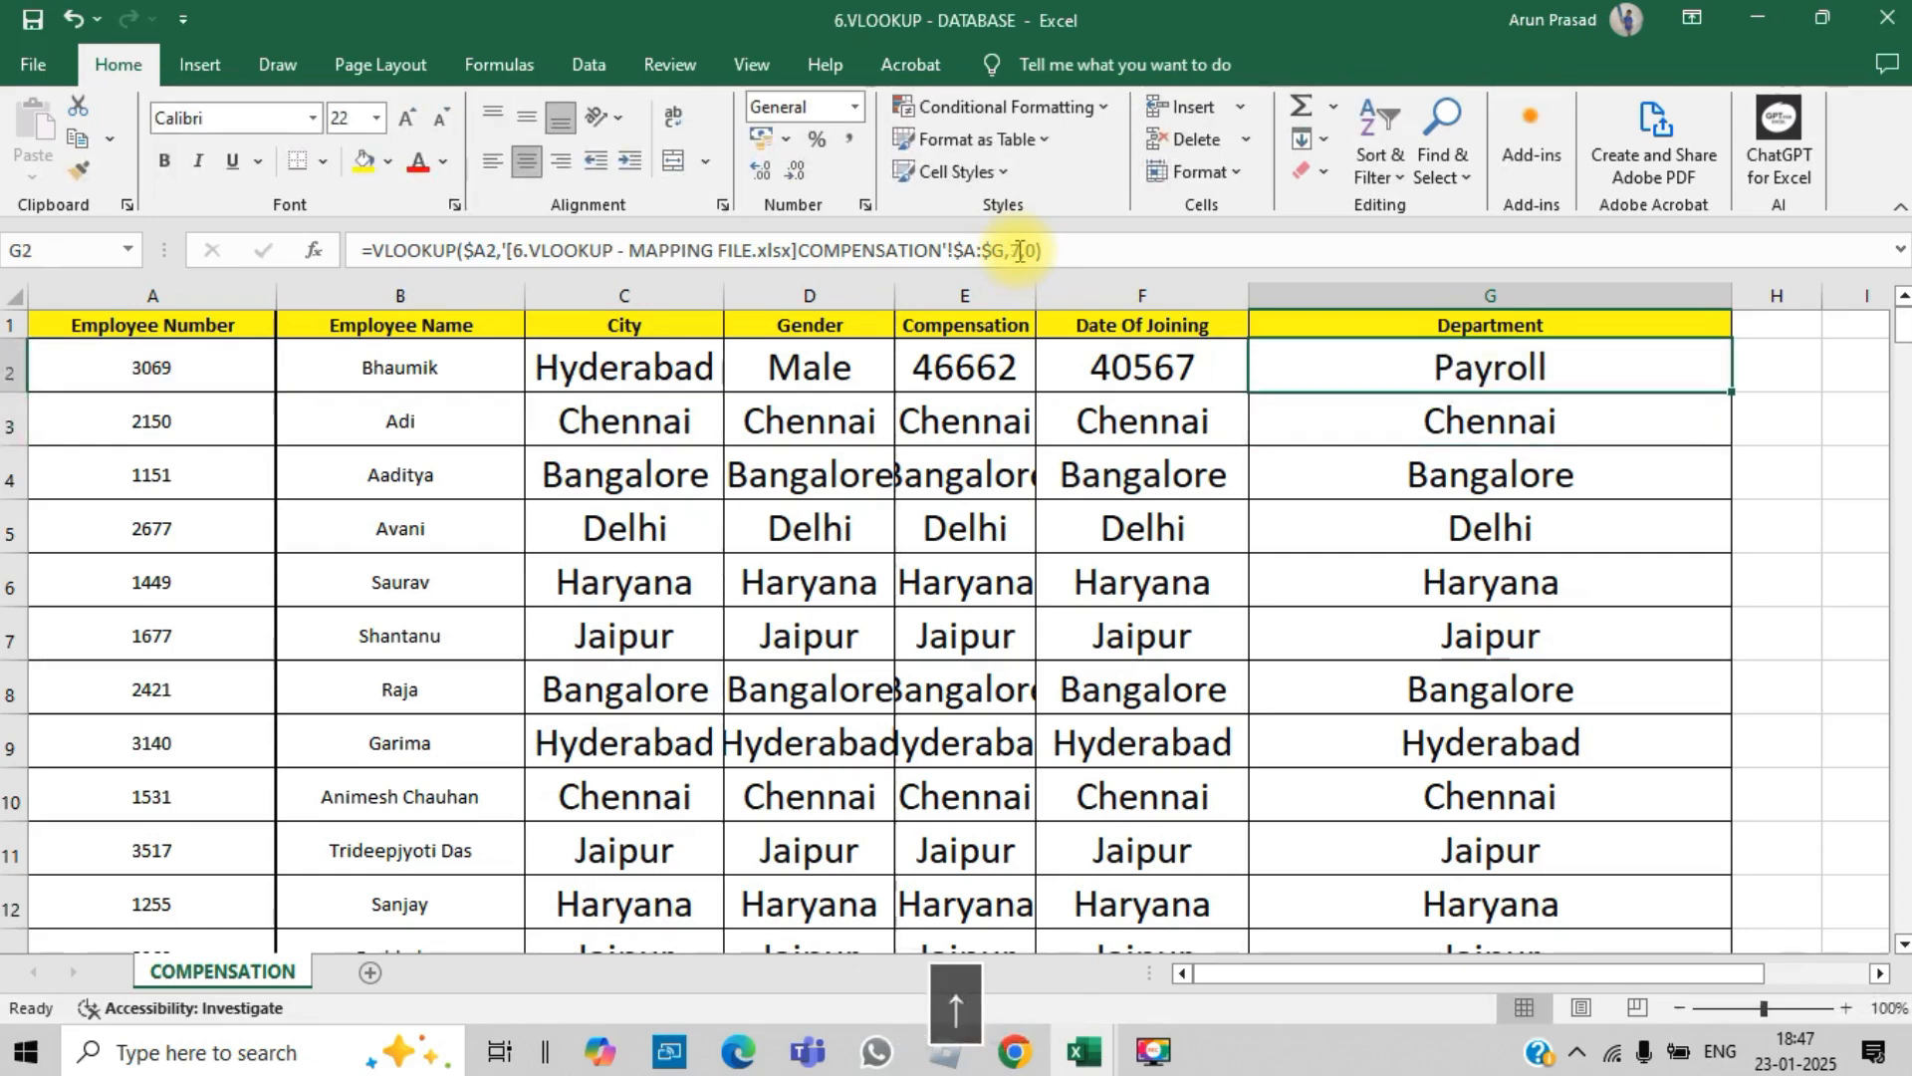
# Step: Check the column index of each VLOOKUP in row 2 from City to Department
pyautogui.press('Left')
pyautogui.press('Left')
pyautogui.press('Left')
pyautogui.press('Left')
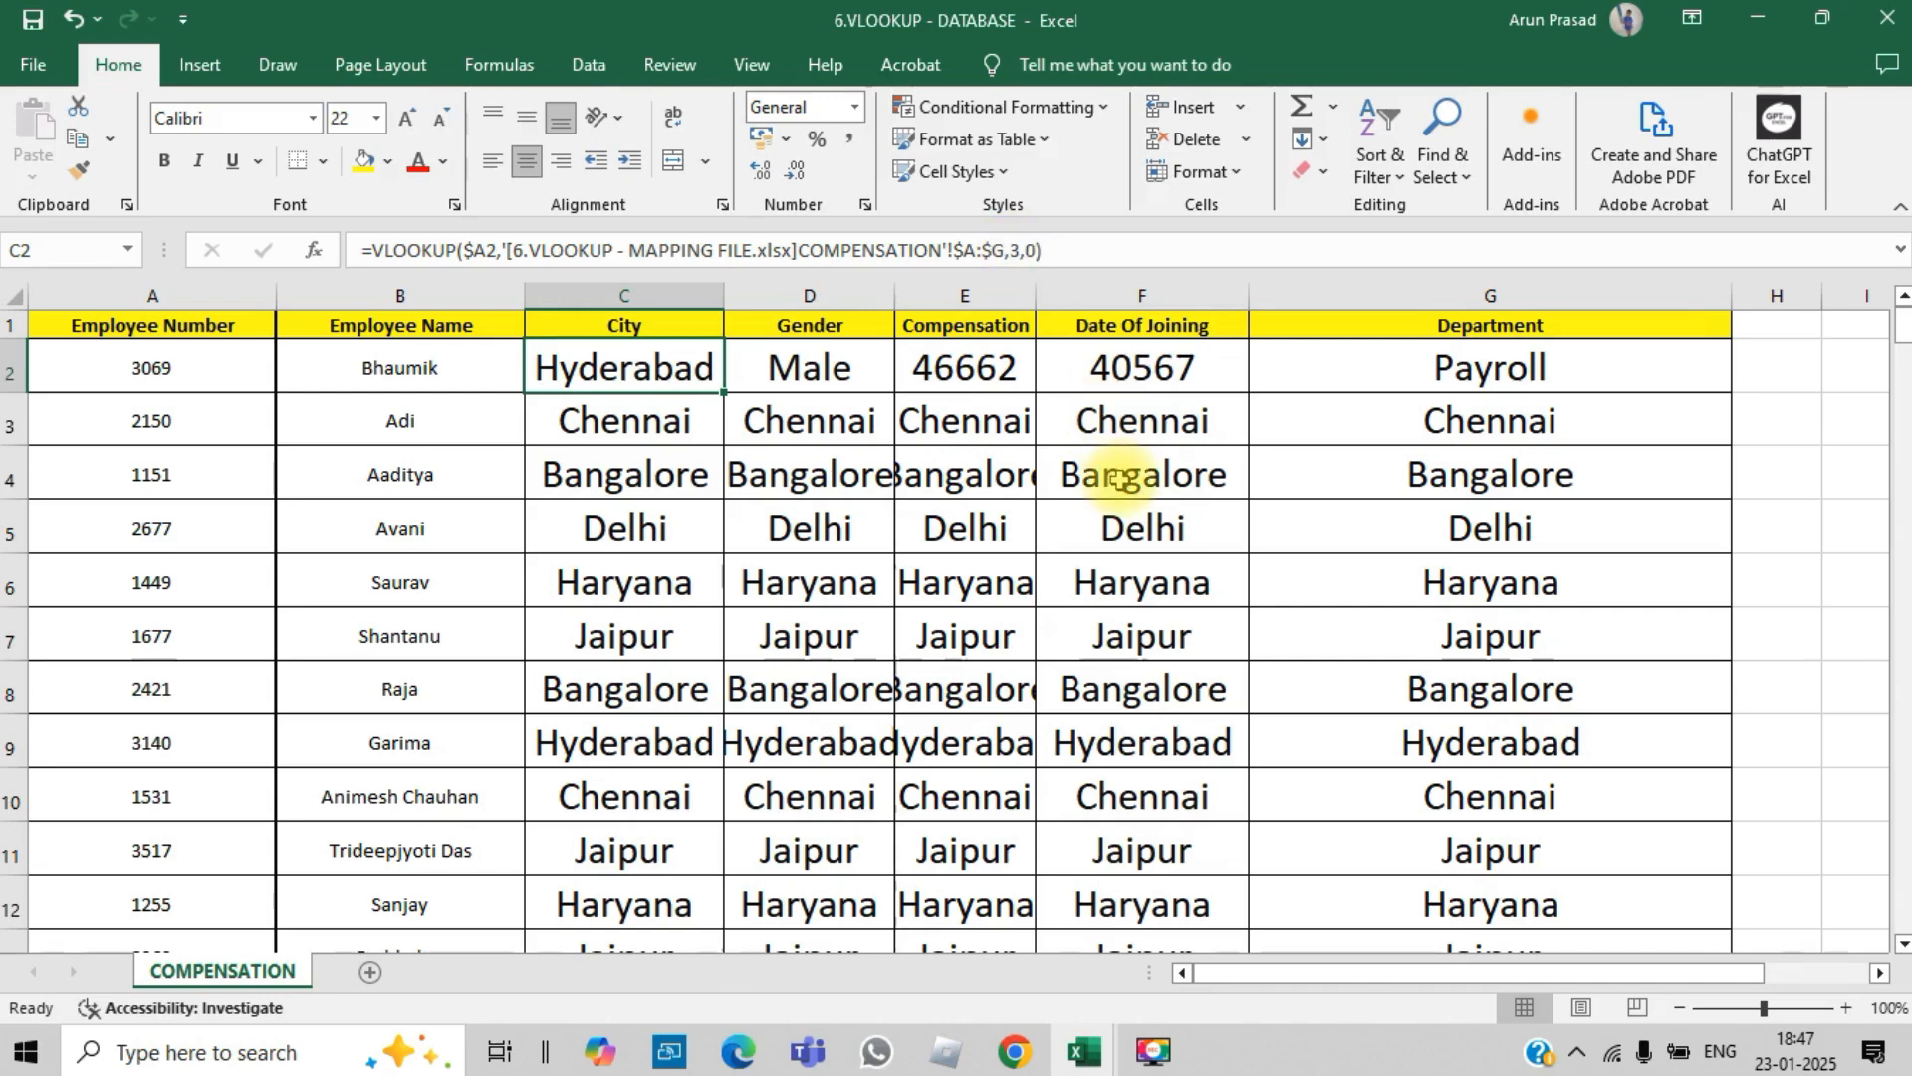
pyautogui.press('Right')
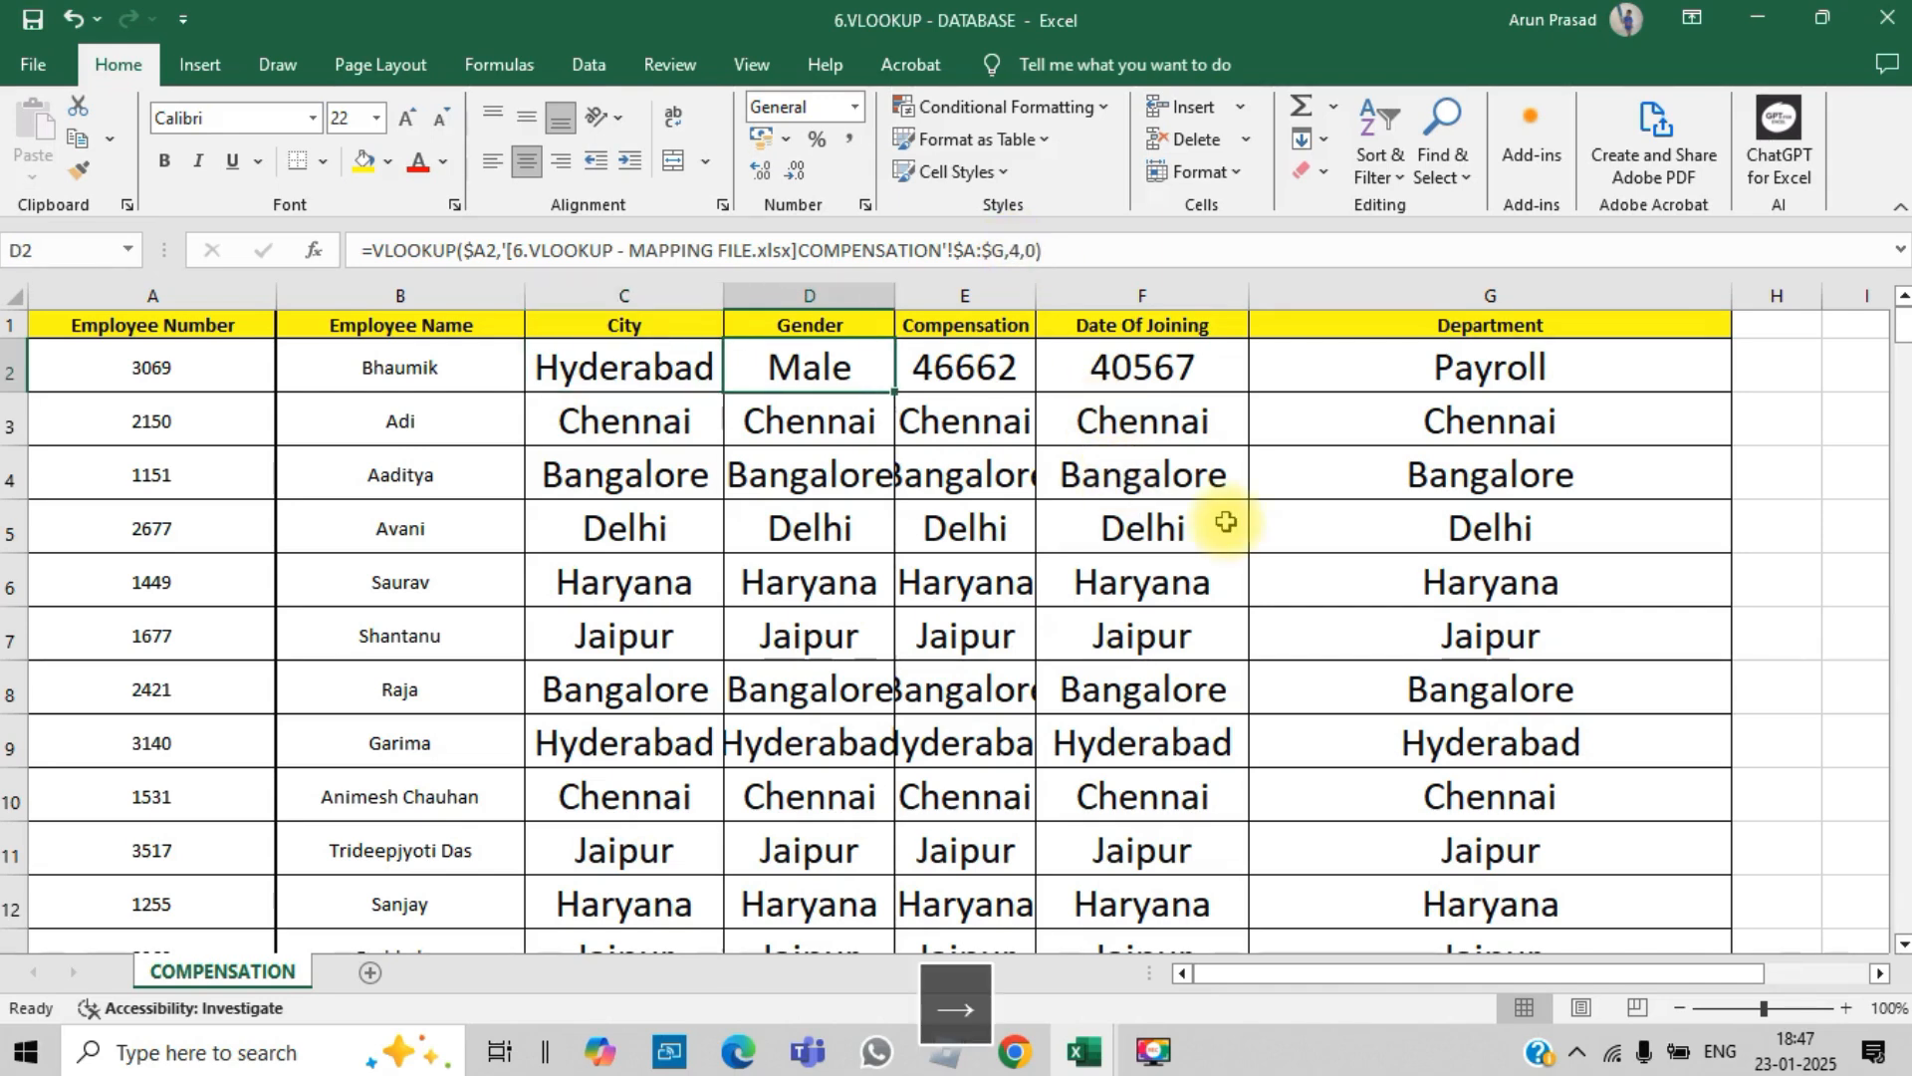
pyautogui.press('Right')
pyautogui.press('Right')
pyautogui.press('Right')
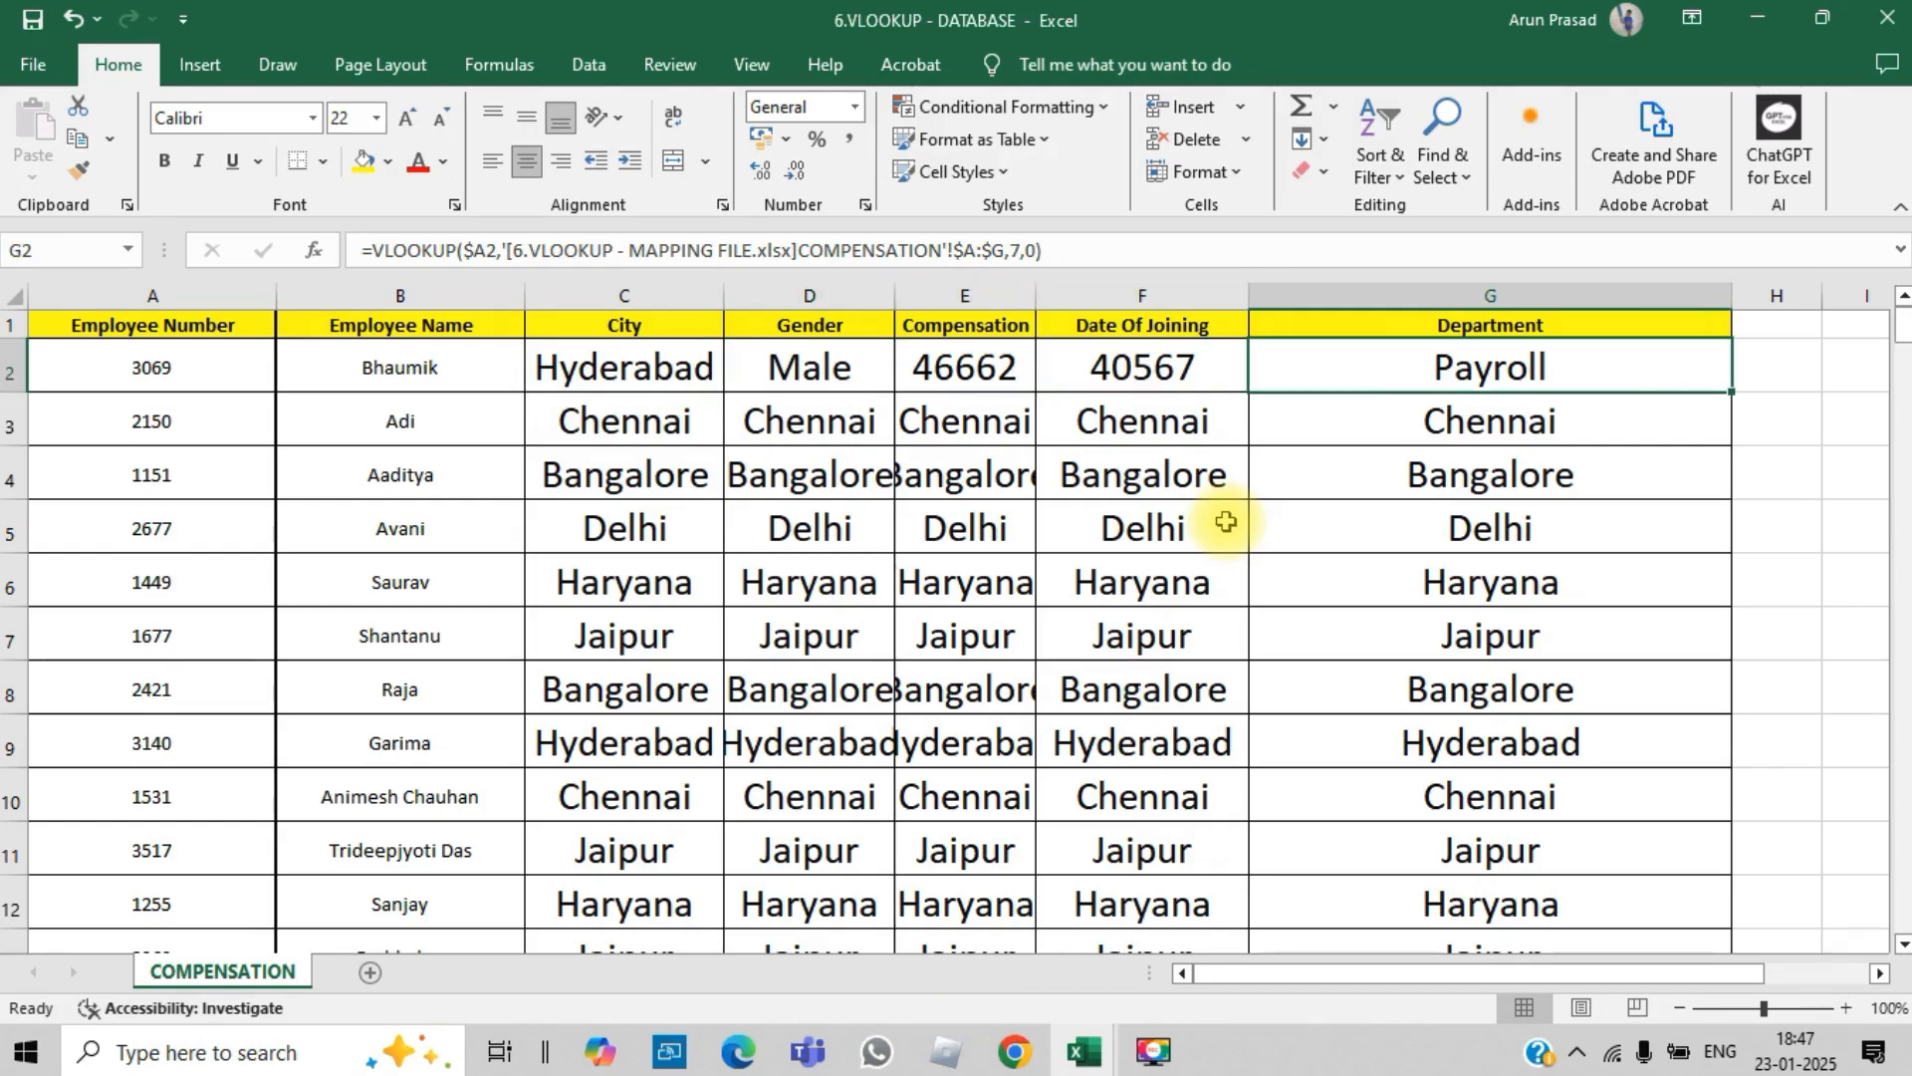
# Step: Fill the corrected VLOOKUP formulas in C2:G2 down through row 201
pyautogui.press('Left')
pyautogui.press('Left')
pyautogui.press('Left')
pyautogui.press('Left')
pyautogui.hotkey('shift', 'Right')
pyautogui.hotkey('shift', 'Right')
pyautogui.hotkey('shift', 'Right')
pyautogui.hotkey('shift', 'Right')
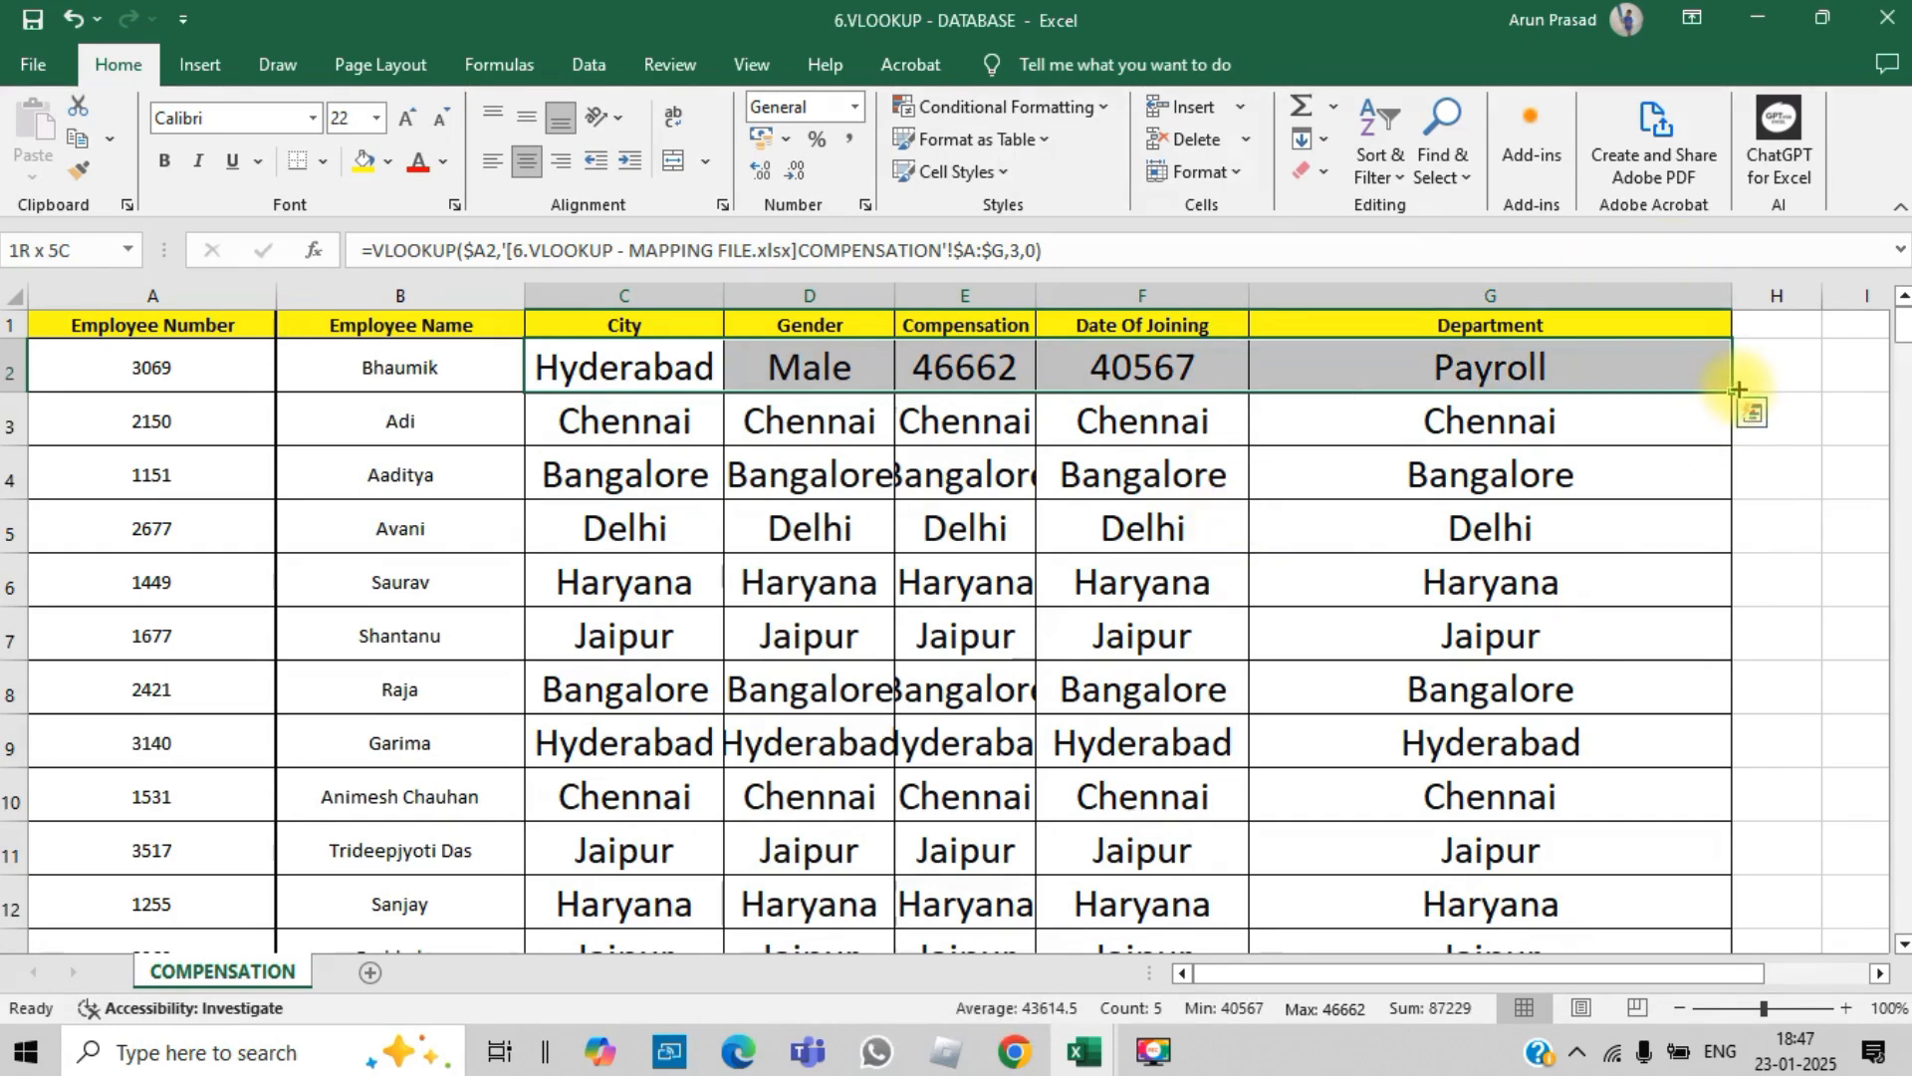
pyautogui.doubleClick(1734, 390)
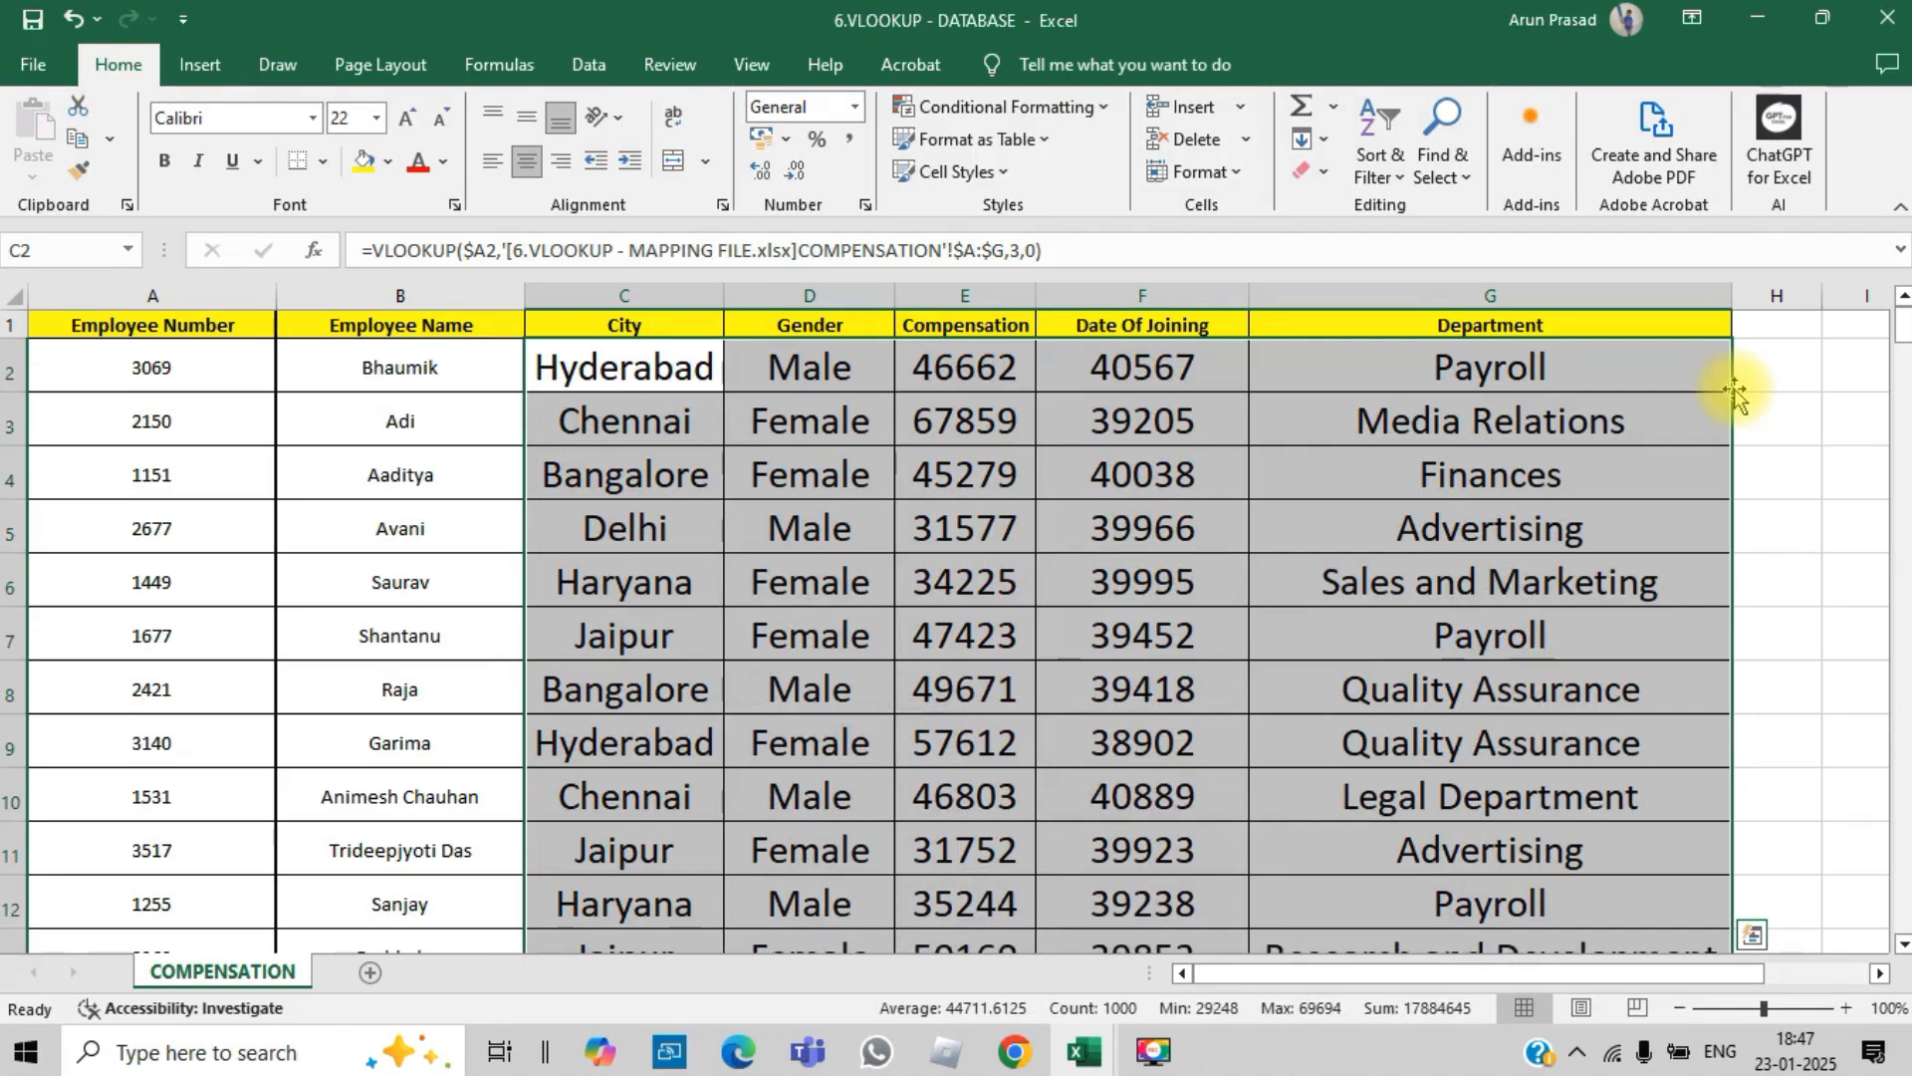
# Step: Review the filled City to Department cells and their formulas in the first data rows
pyautogui.press('Down')
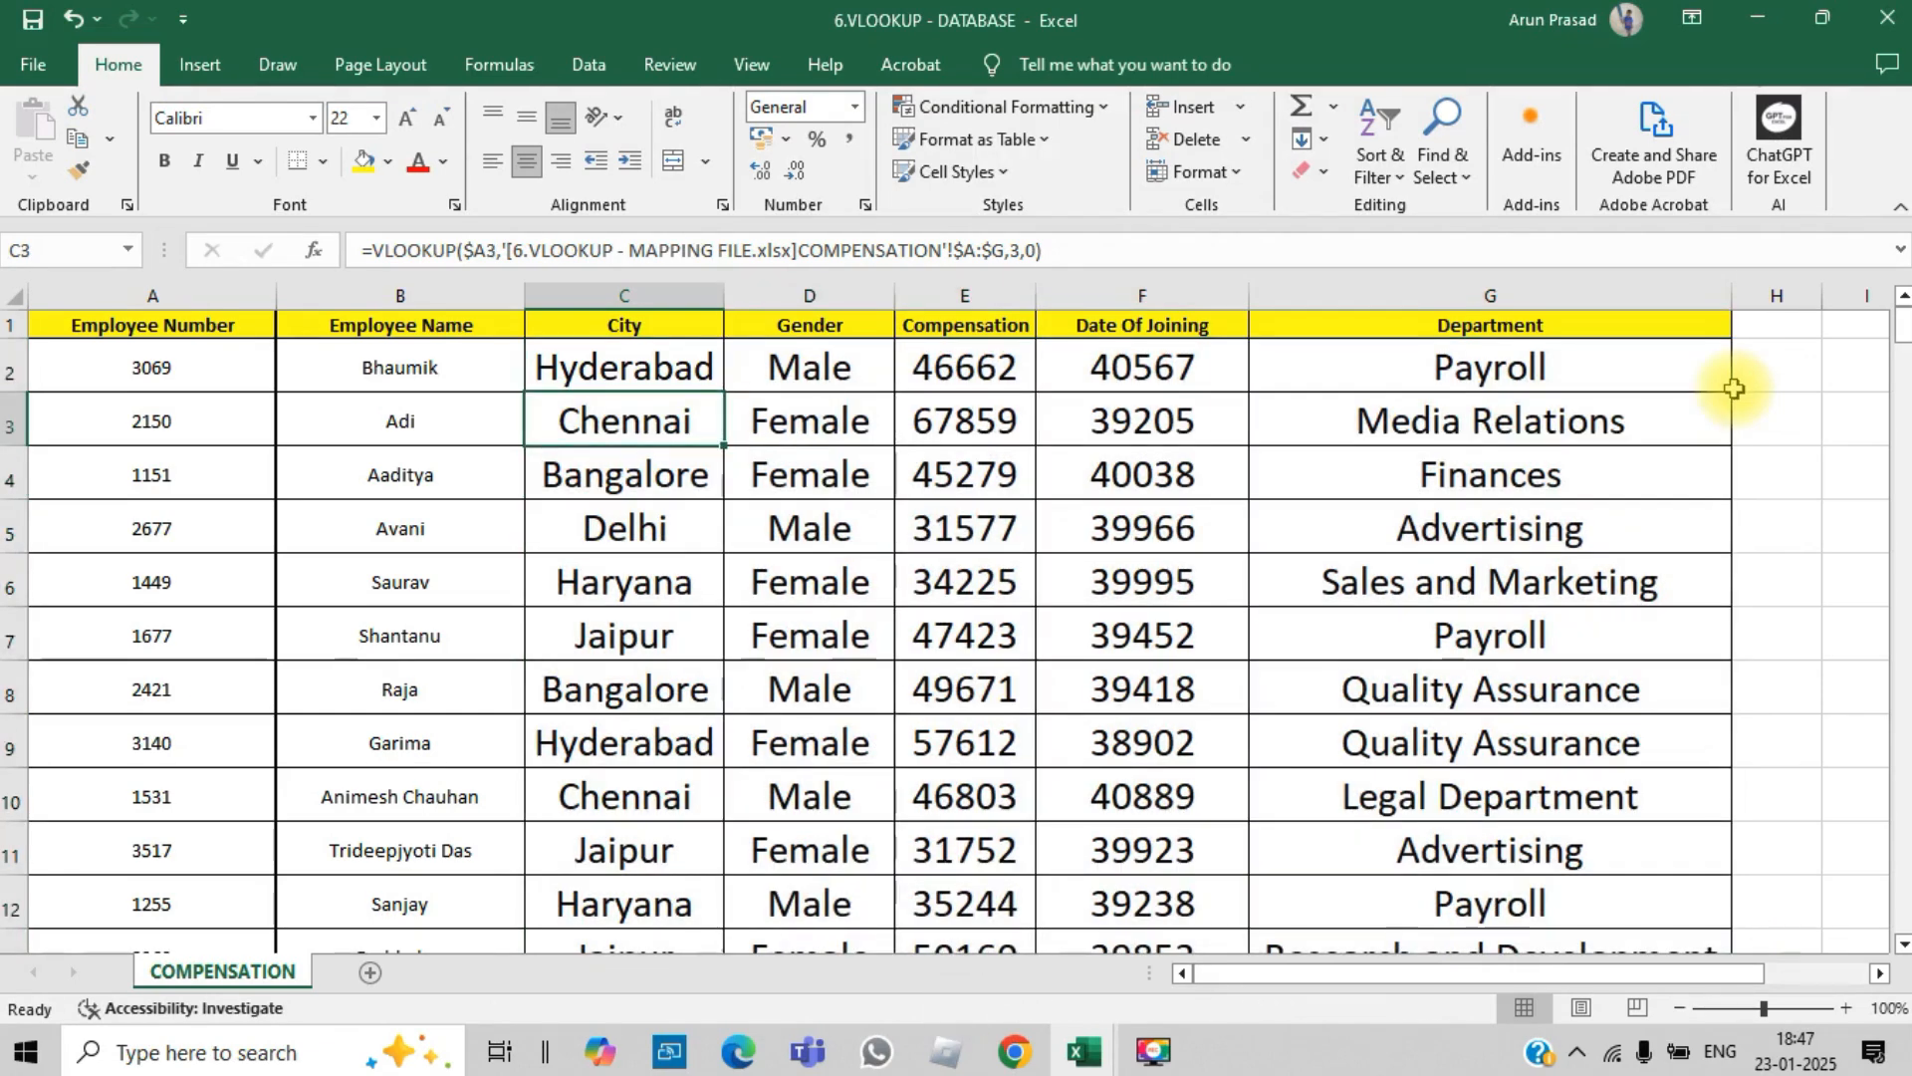
pyautogui.press('Up')
pyautogui.press('Right')
pyautogui.press('Right')
pyautogui.press('Right')
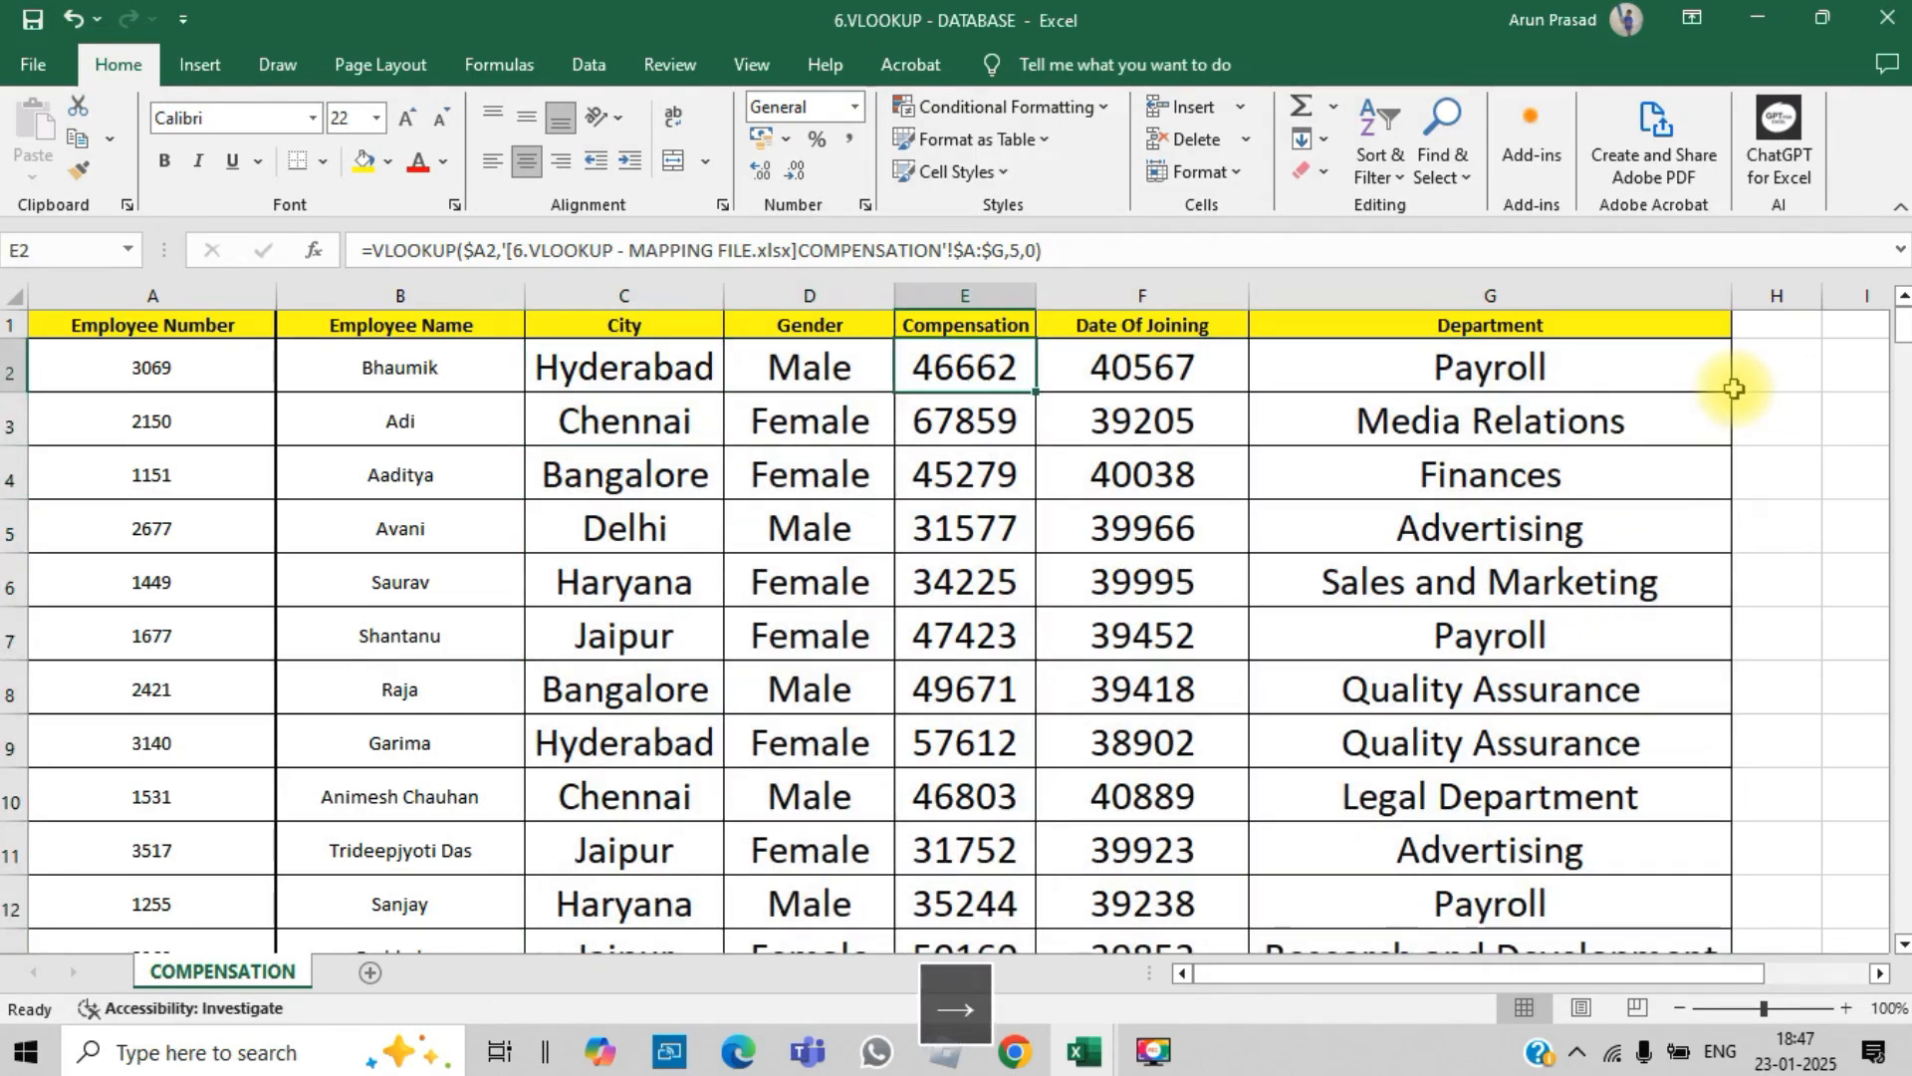
pyautogui.press('Right')
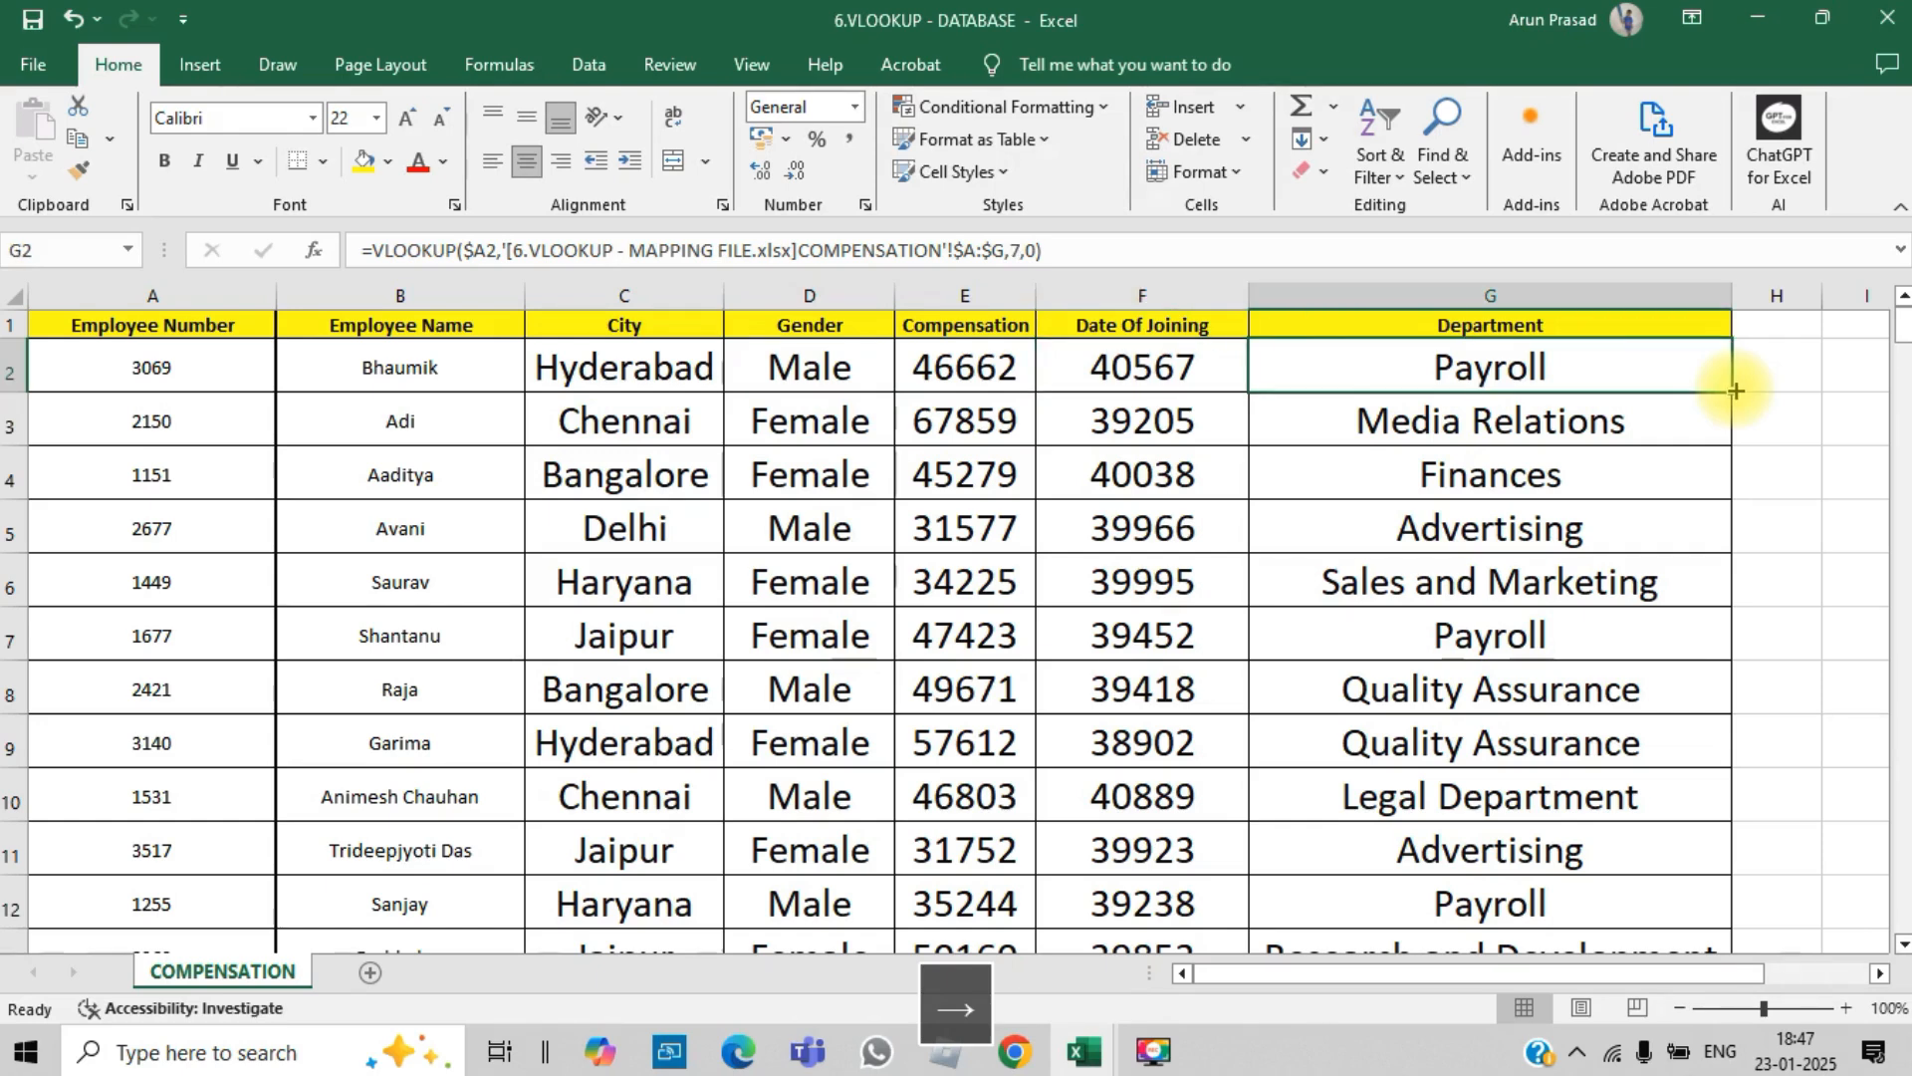
pyautogui.press('Left')
pyautogui.press('Left')
pyautogui.press('Left')
pyautogui.press('Left')
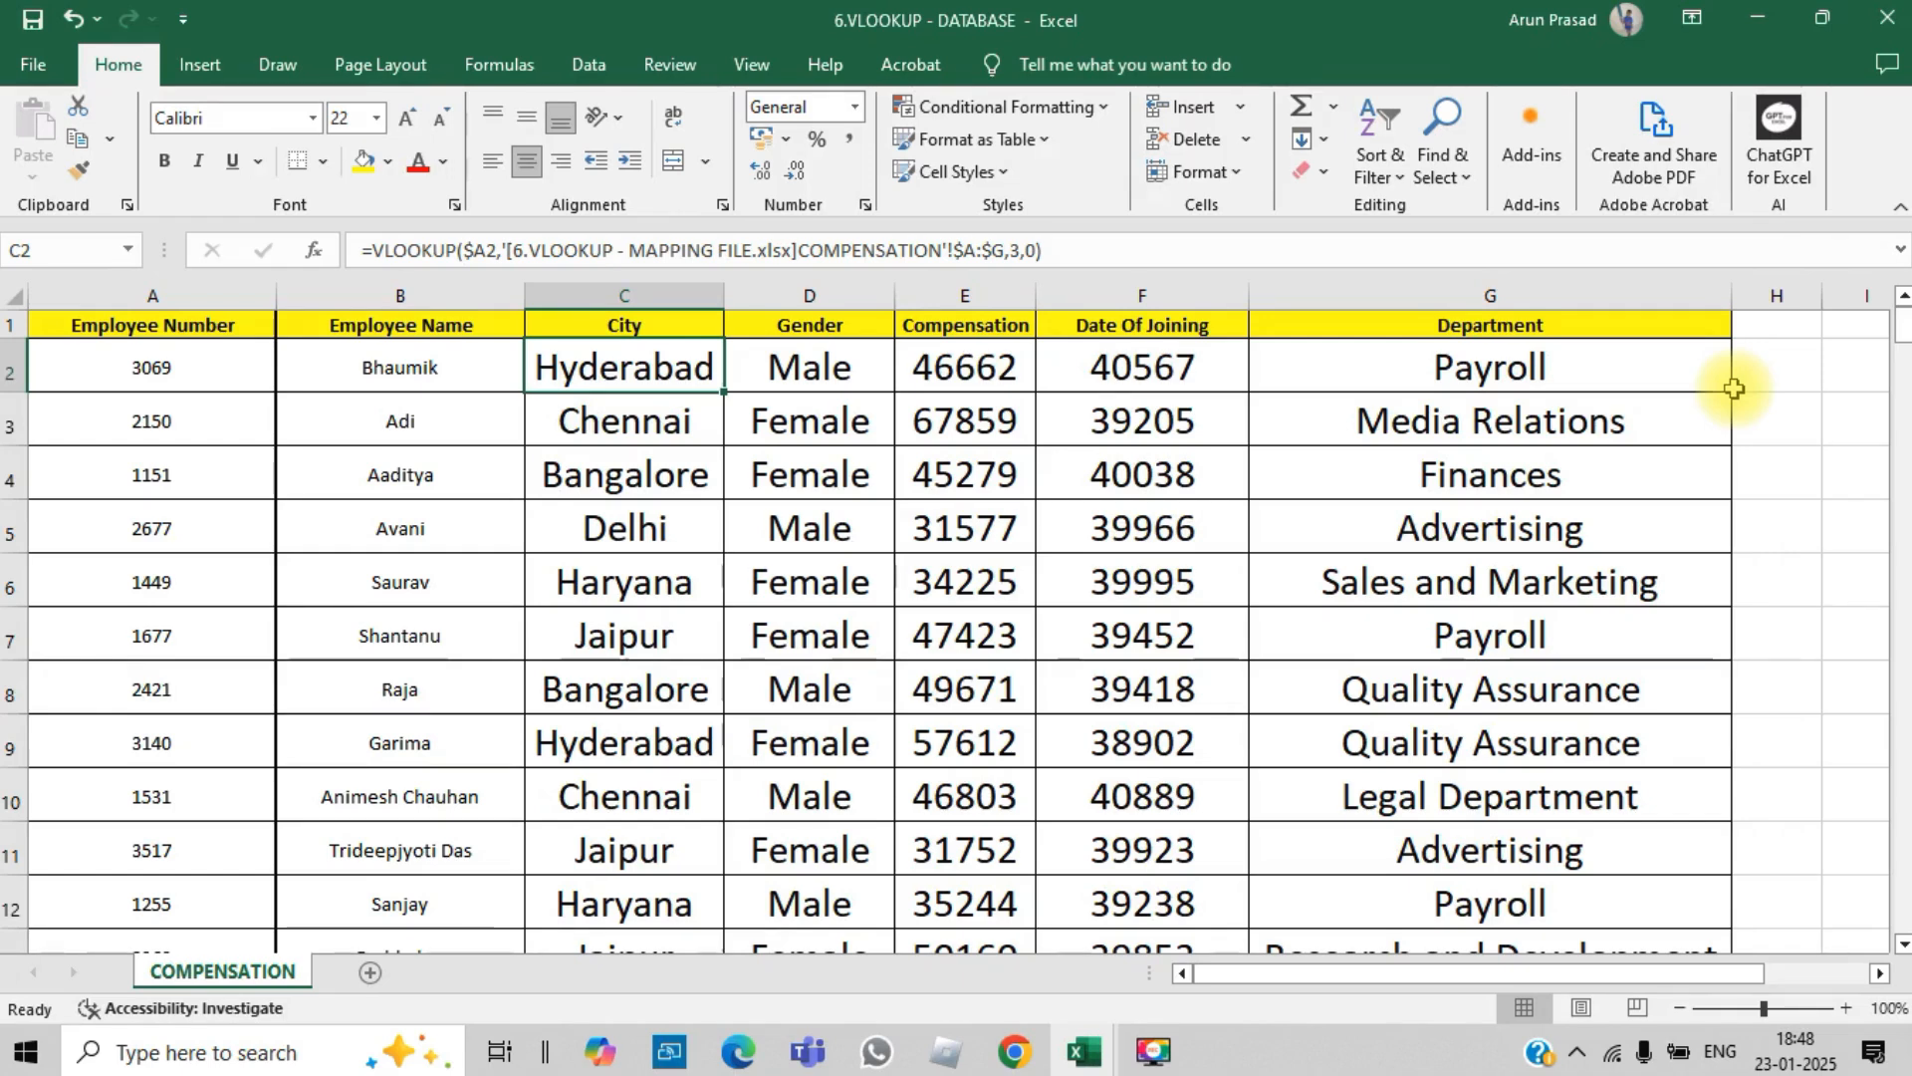
# Step: Select the filled lookup range C2:G201 and copy it
pyautogui.hotkey('ctrl', 'shift', 'Right')
pyautogui.hotkey('ctrl', 'shift', 'Left')
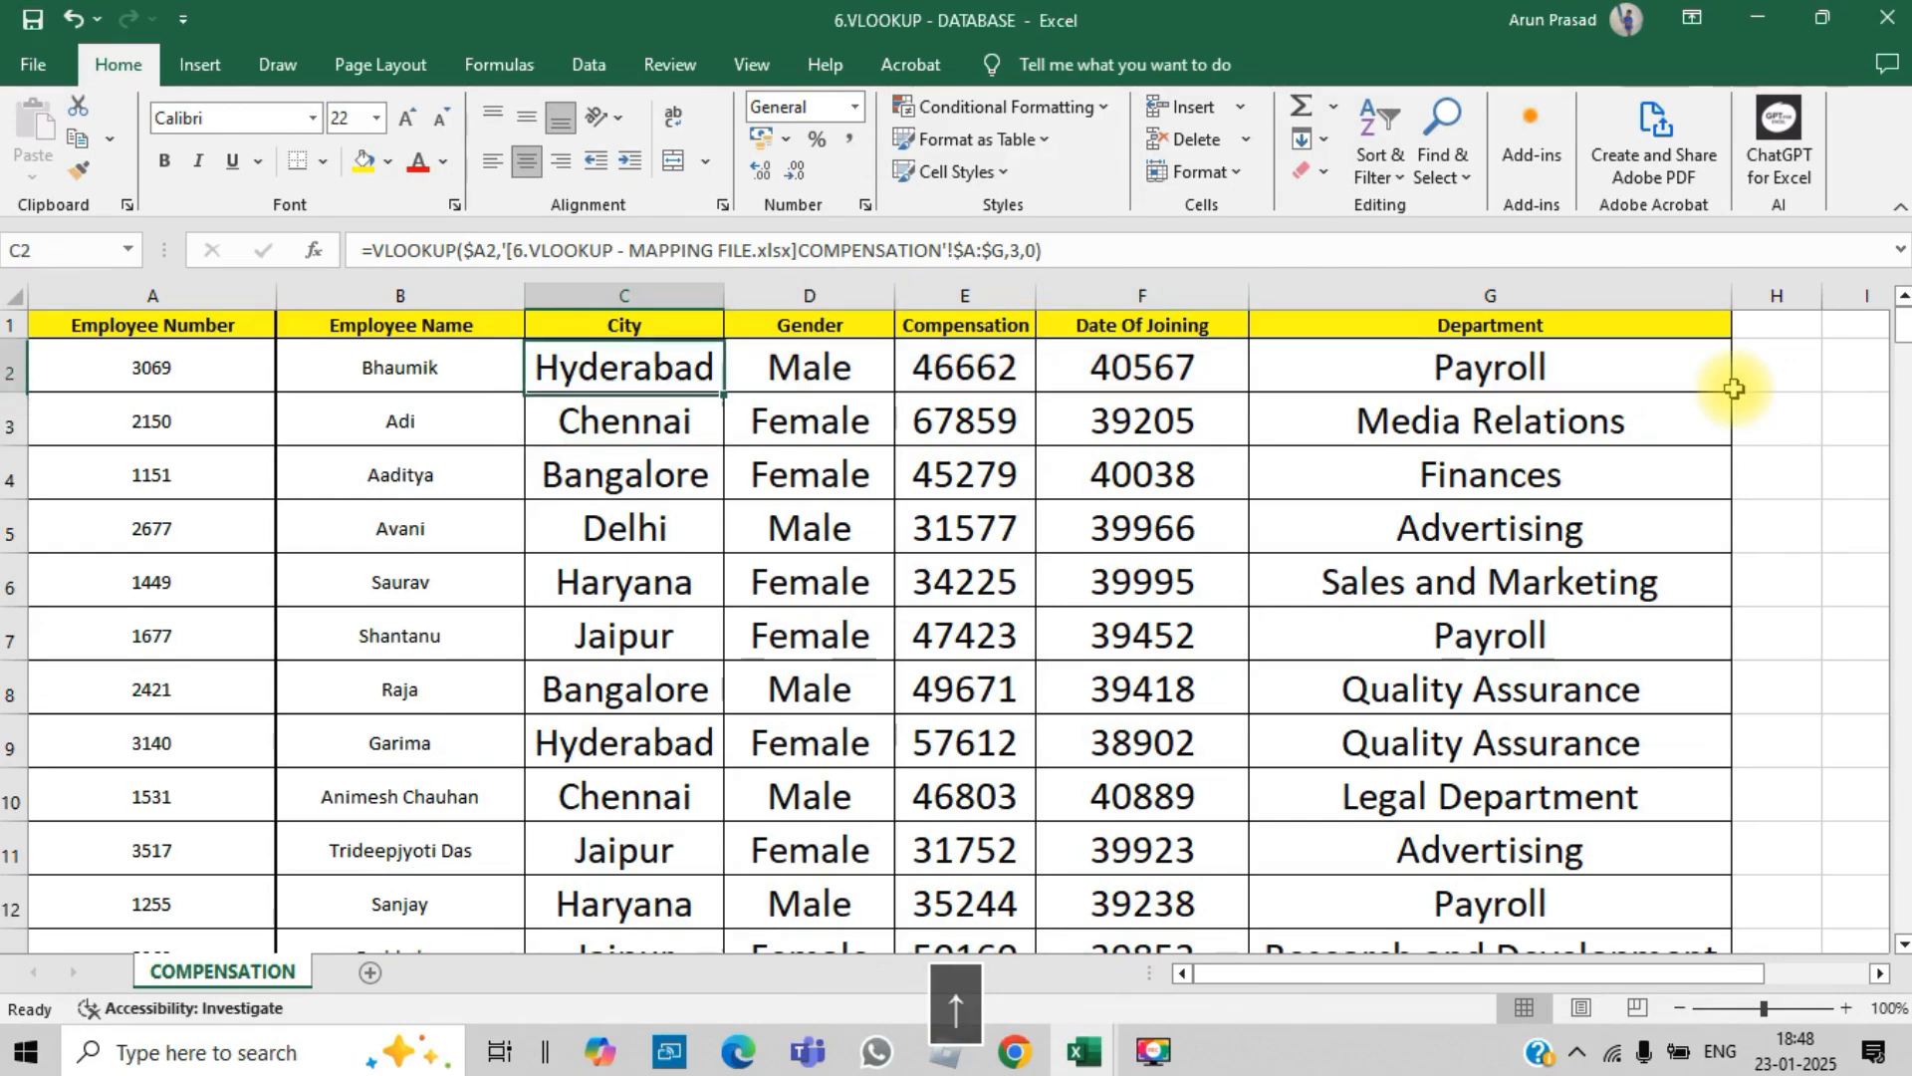
pyautogui.hotkey('ctrl', 'shift', 'Right')
pyautogui.hotkey('ctrl', 'shift', 'Down')
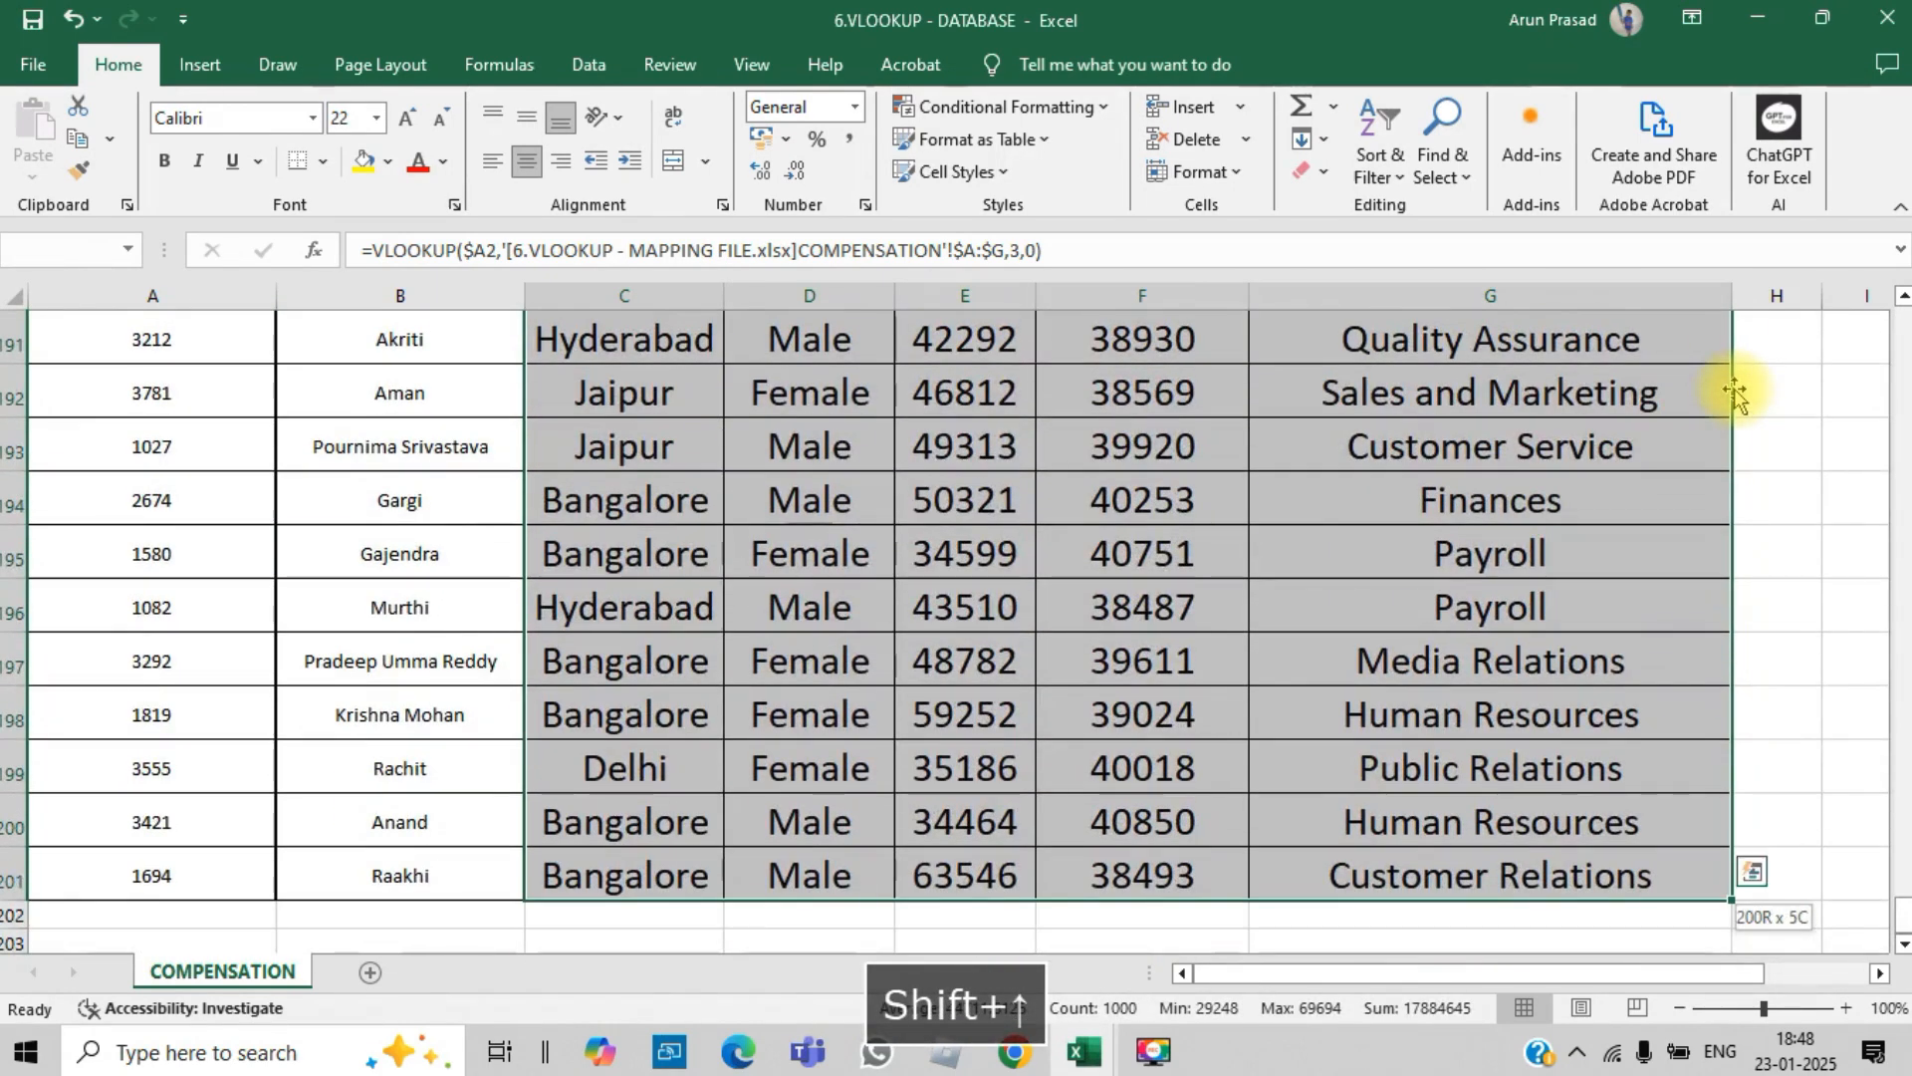
pyautogui.hotkey('ctrl', 'c')
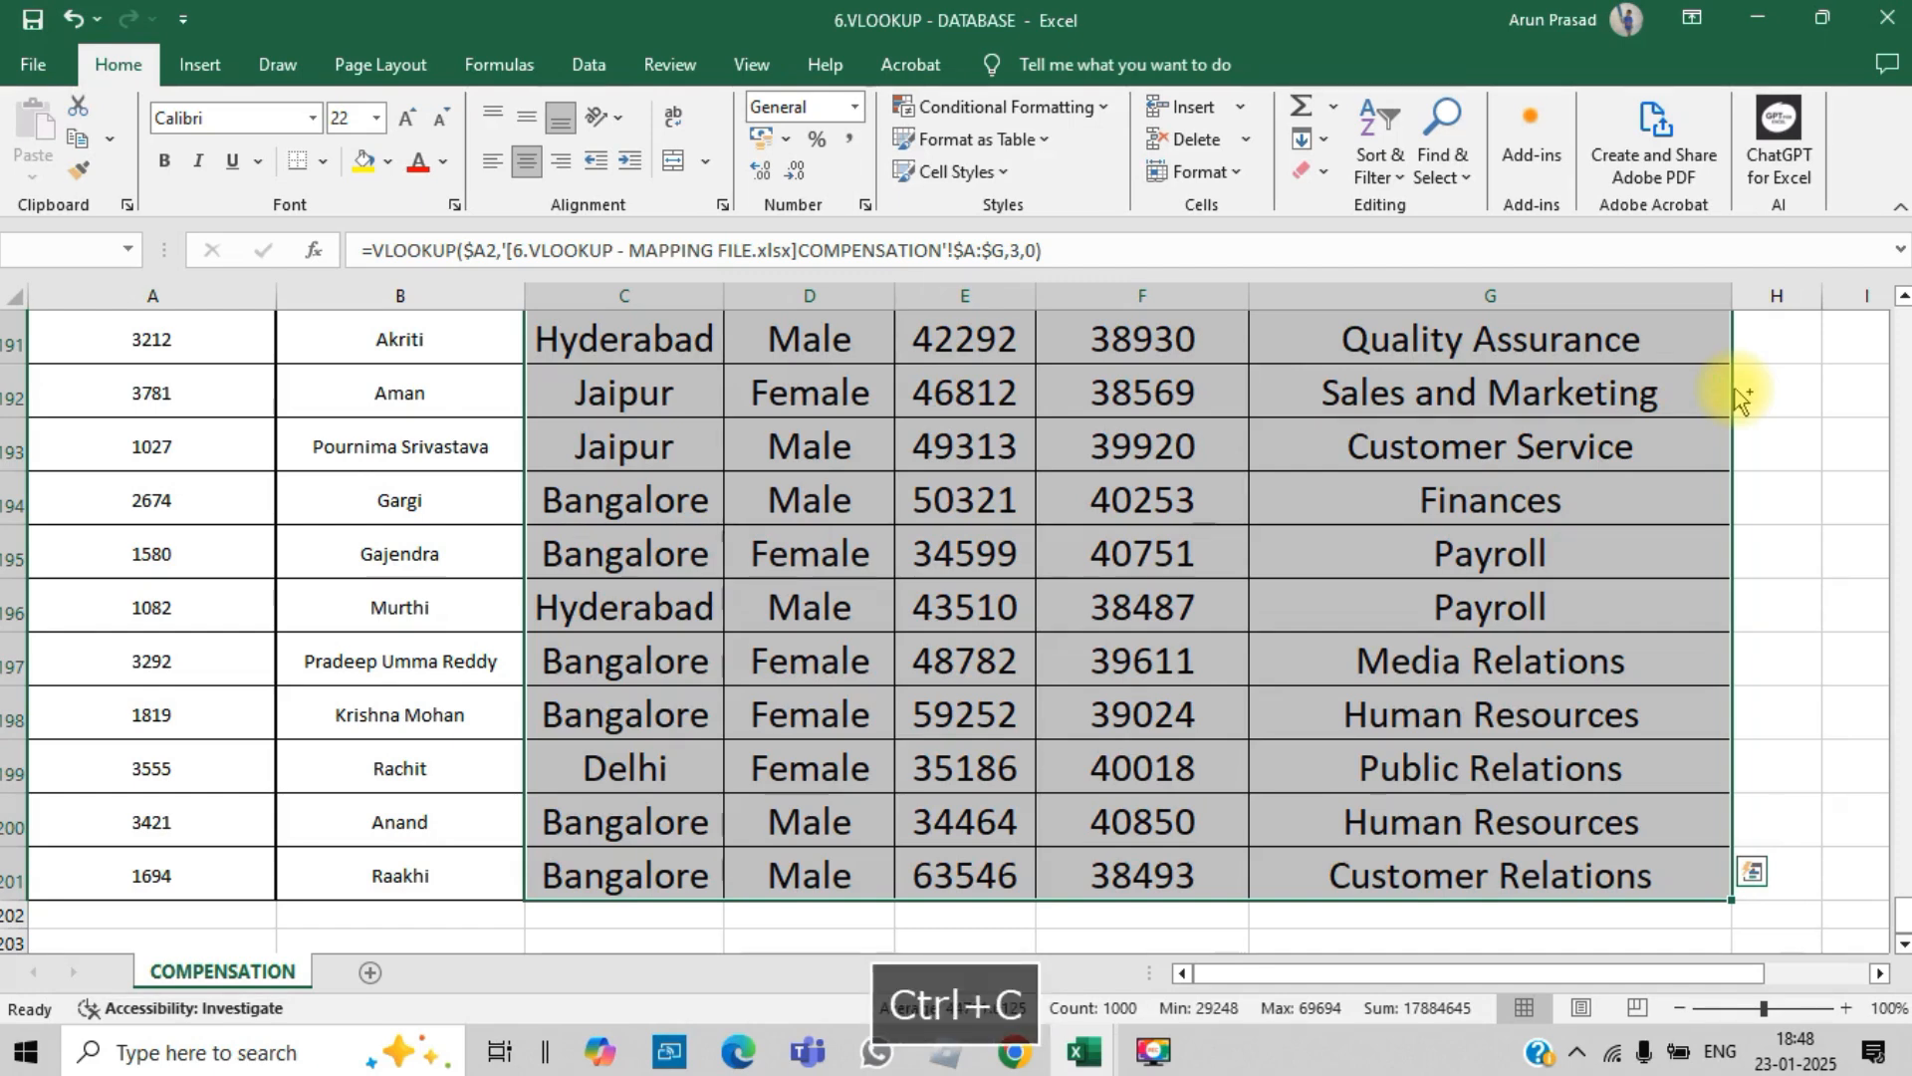
pyautogui.scroll(20, 1735, 399)
pyautogui.hotkey('alt', 'e')
pyautogui.press('s')
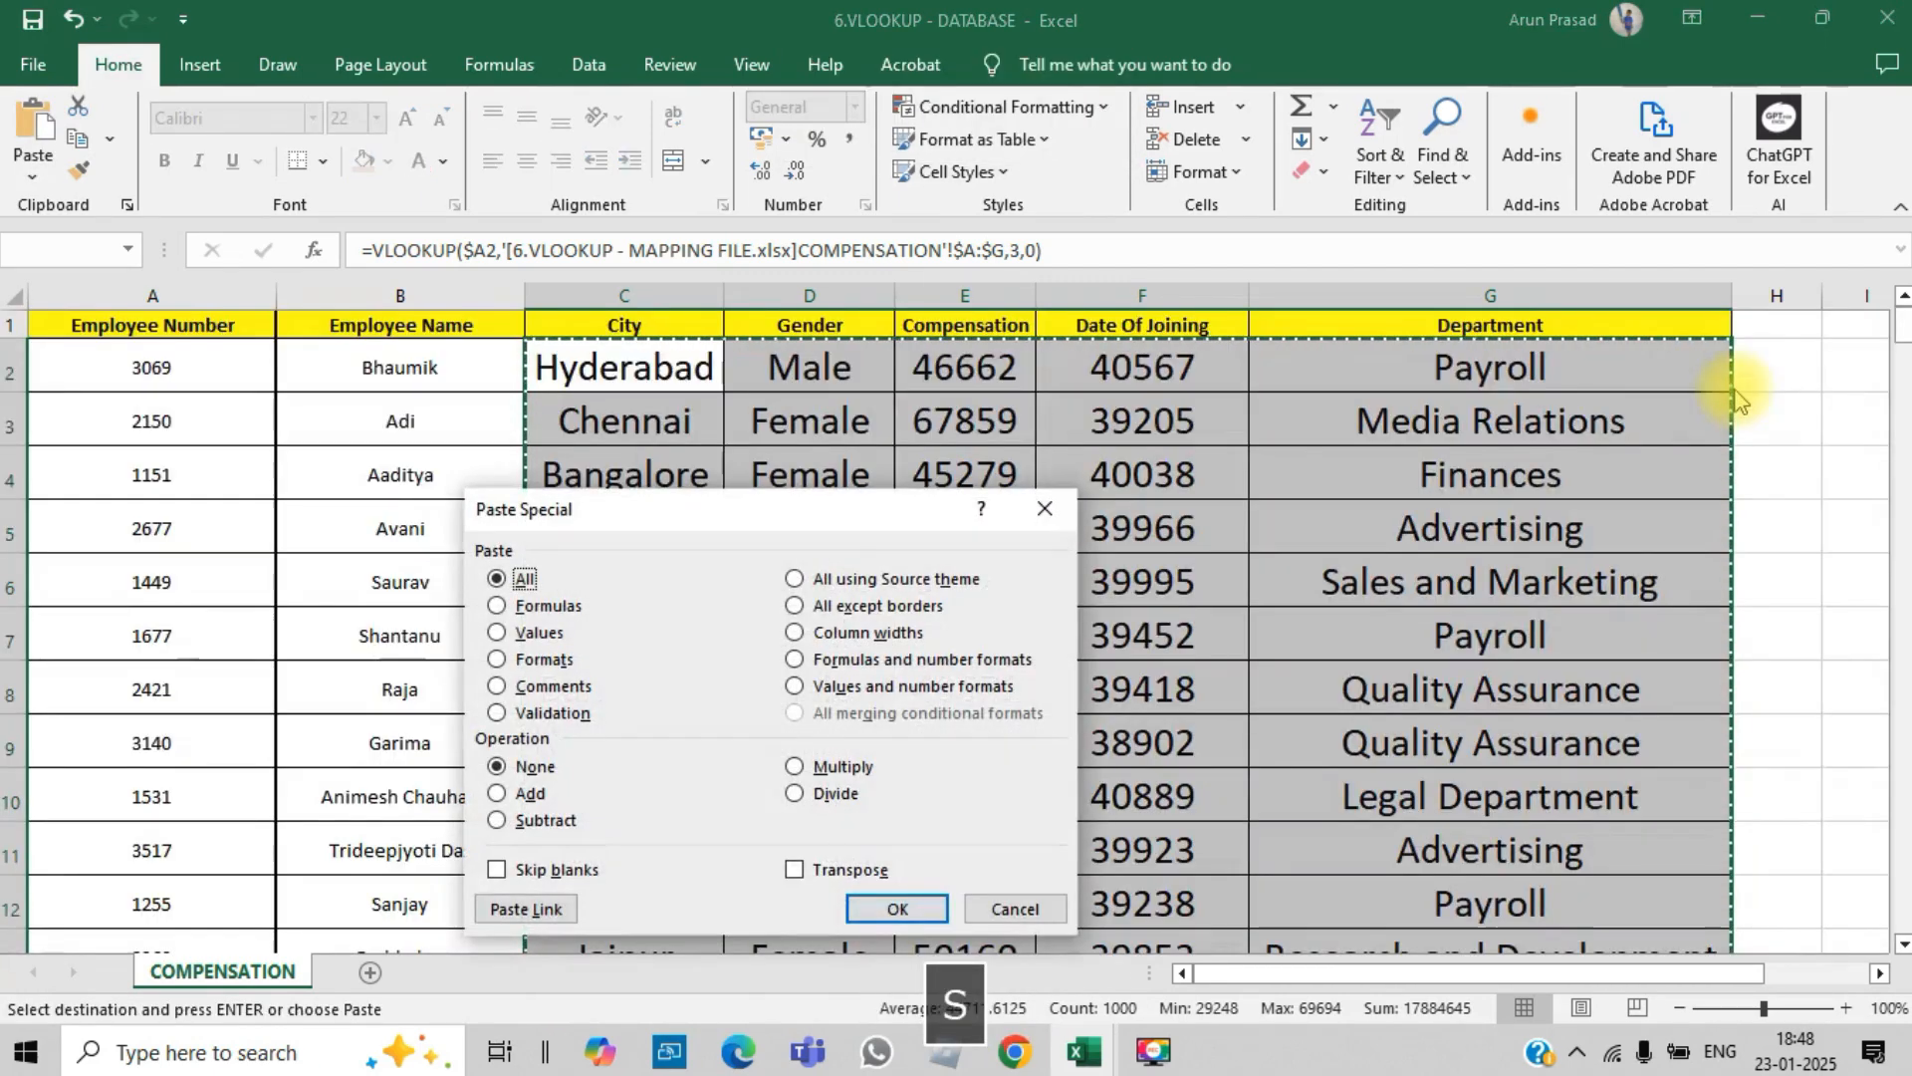
pyautogui.press('Escape')
# Step: Copy C2:G201 and paste it over itself as Values with Paste Special to replace the VLOOKUP formulas
pyautogui.hotkey('ctrl', 'c')
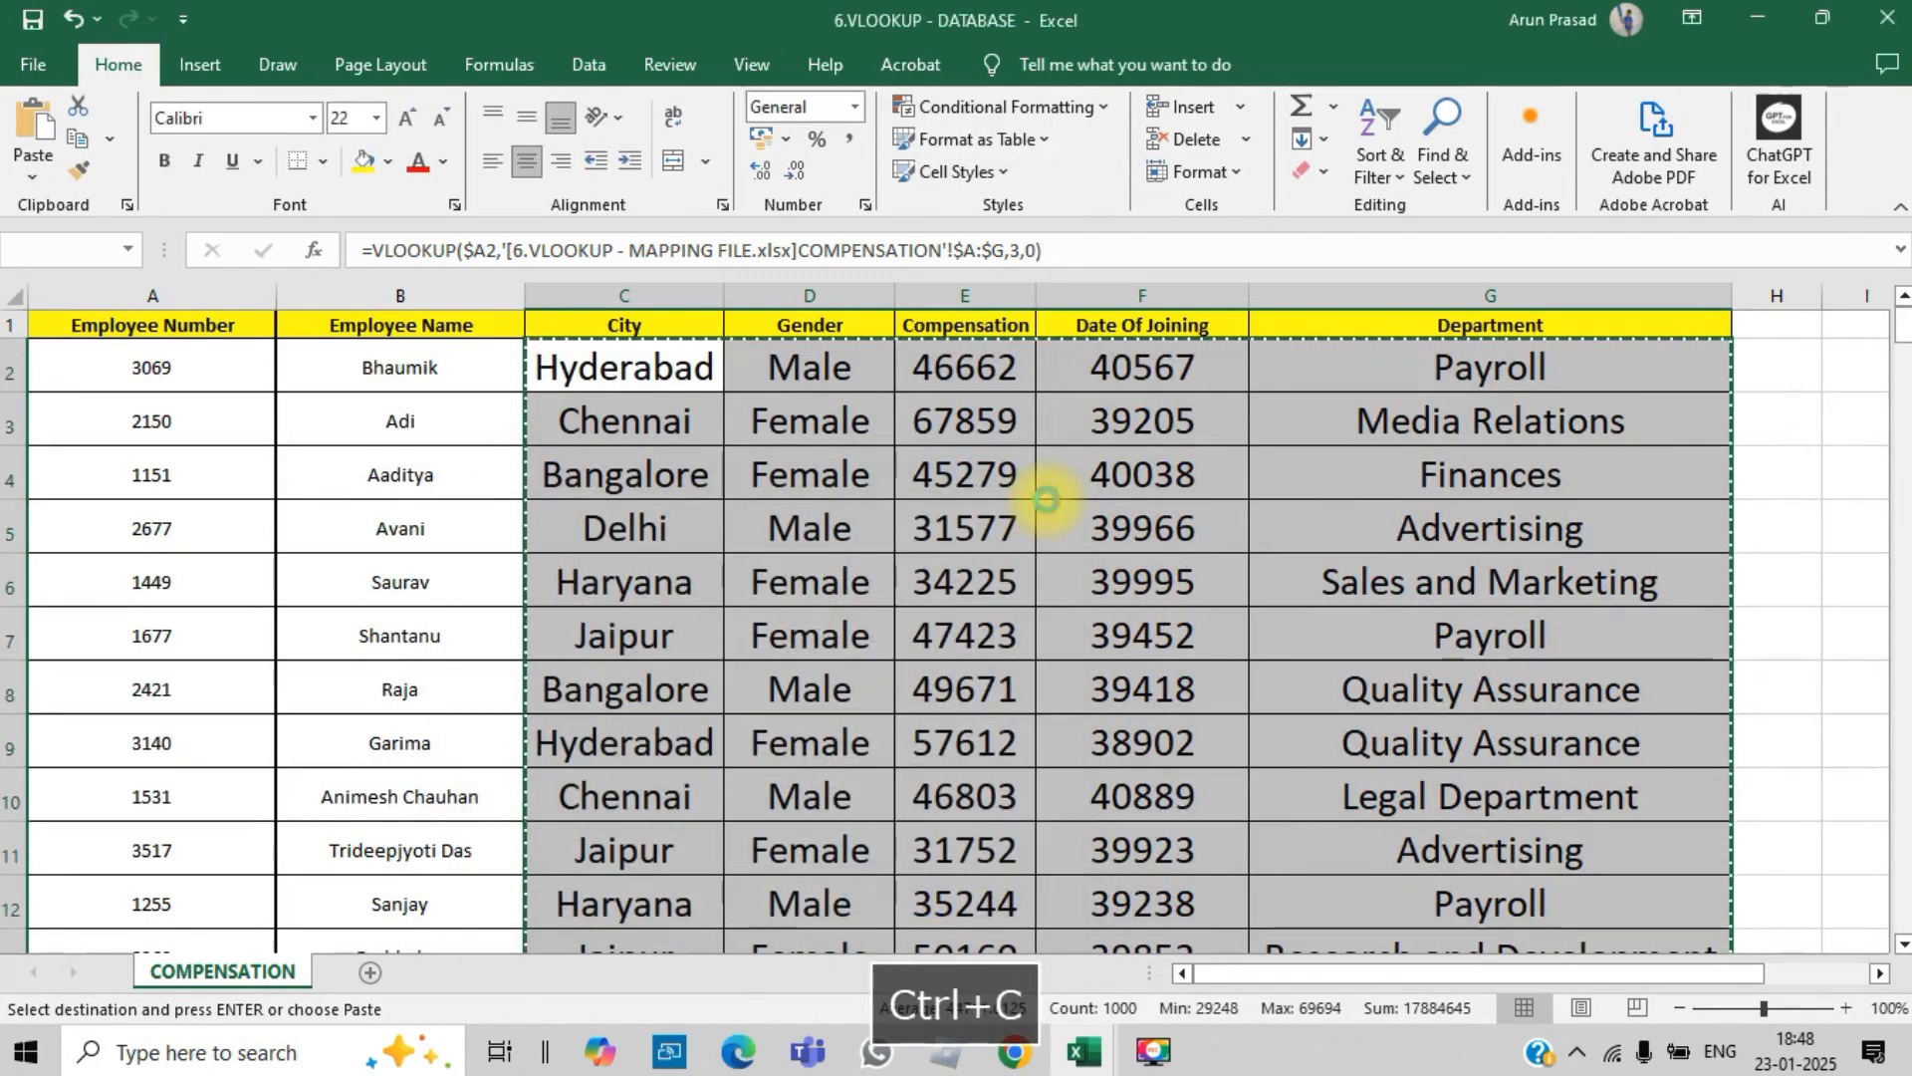
pyautogui.rightClick(1046, 500)
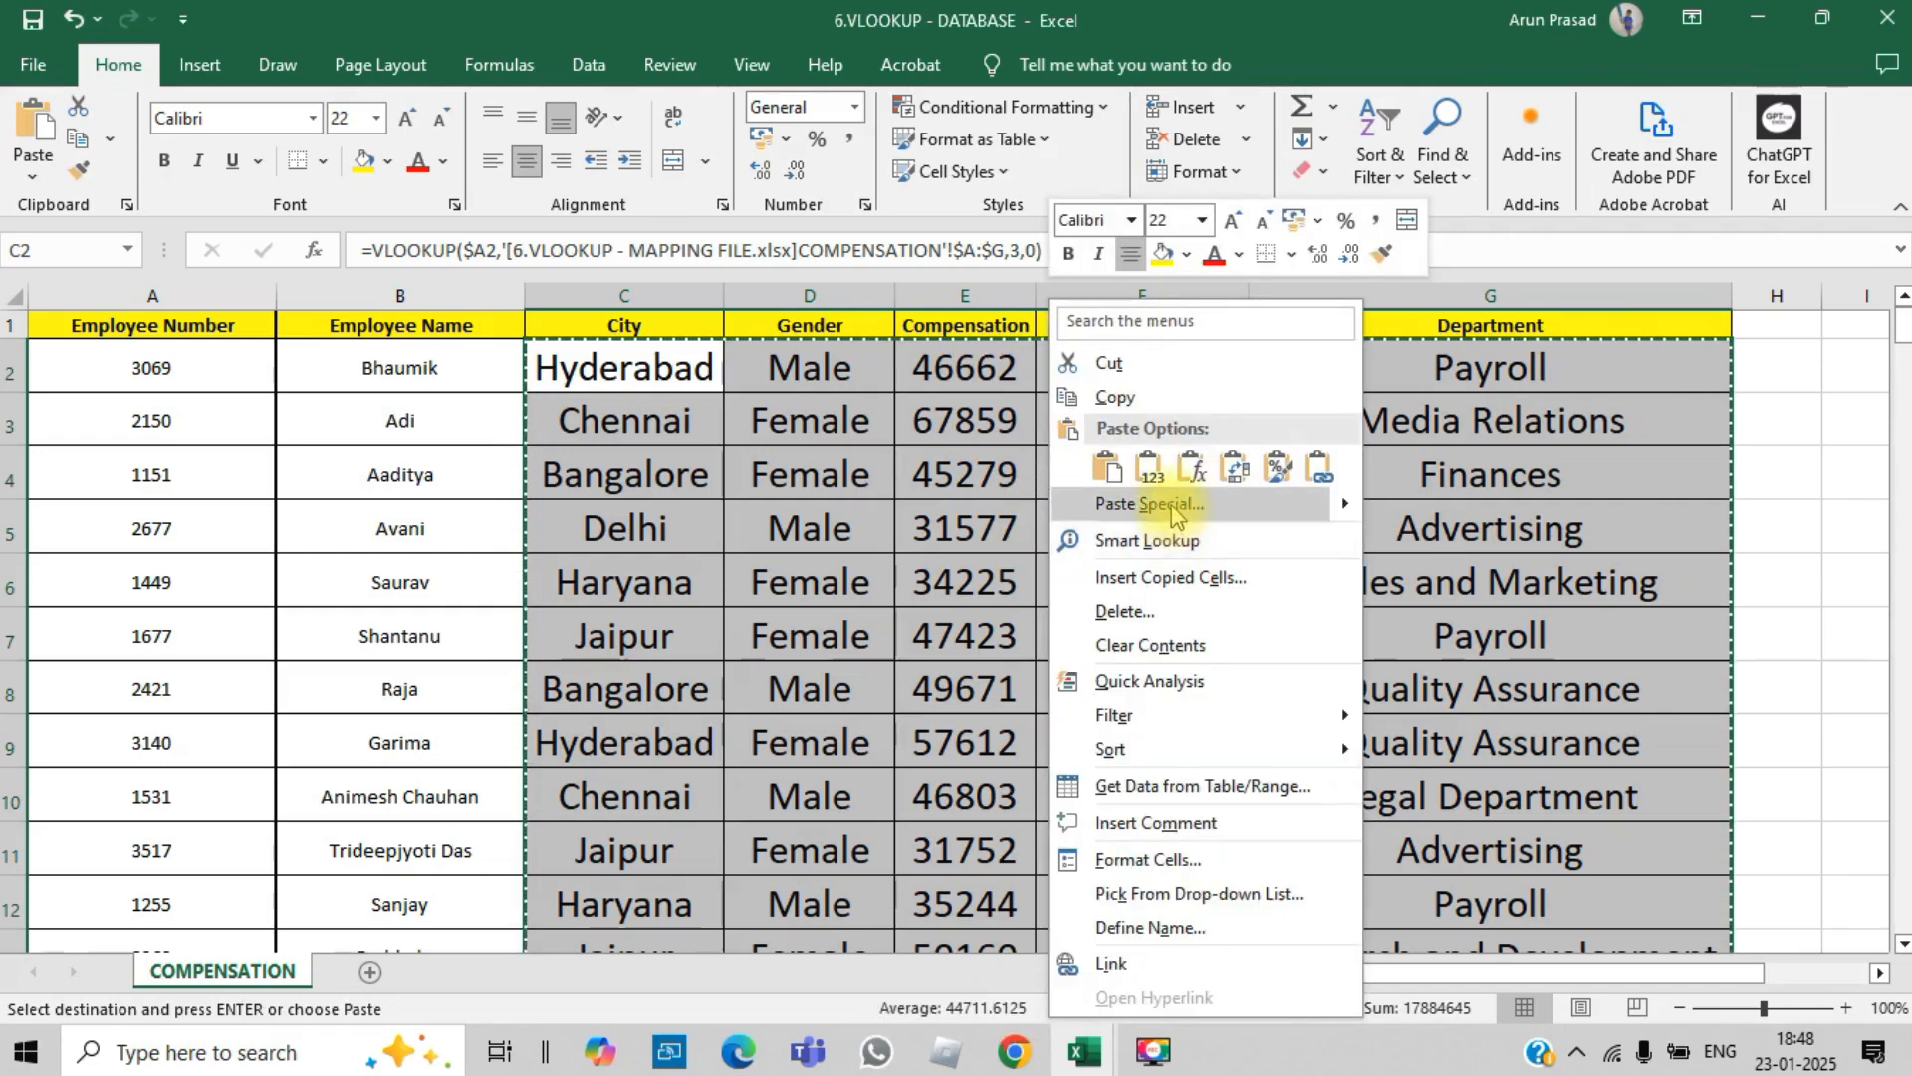
pyautogui.click(1153, 504)
pyautogui.click(899, 454)
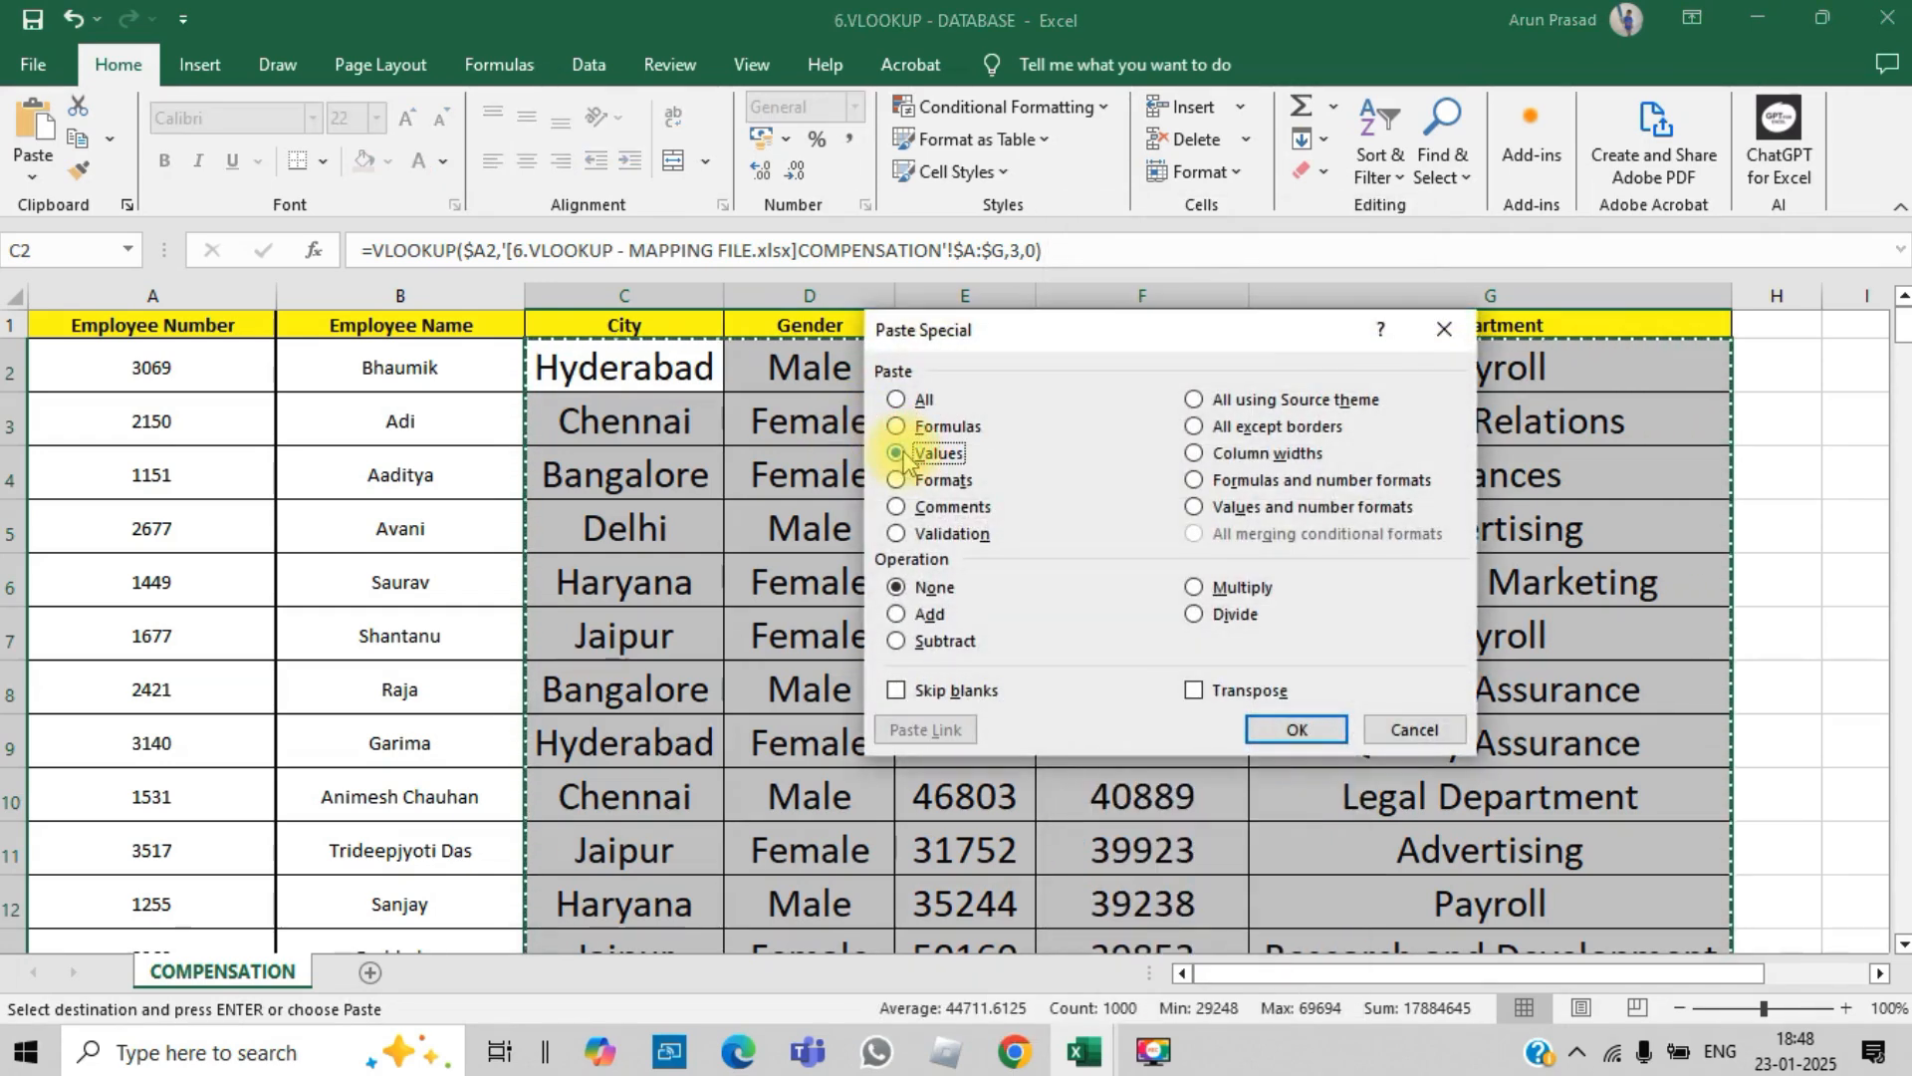
pyautogui.click(1296, 730)
pyautogui.press('Up')
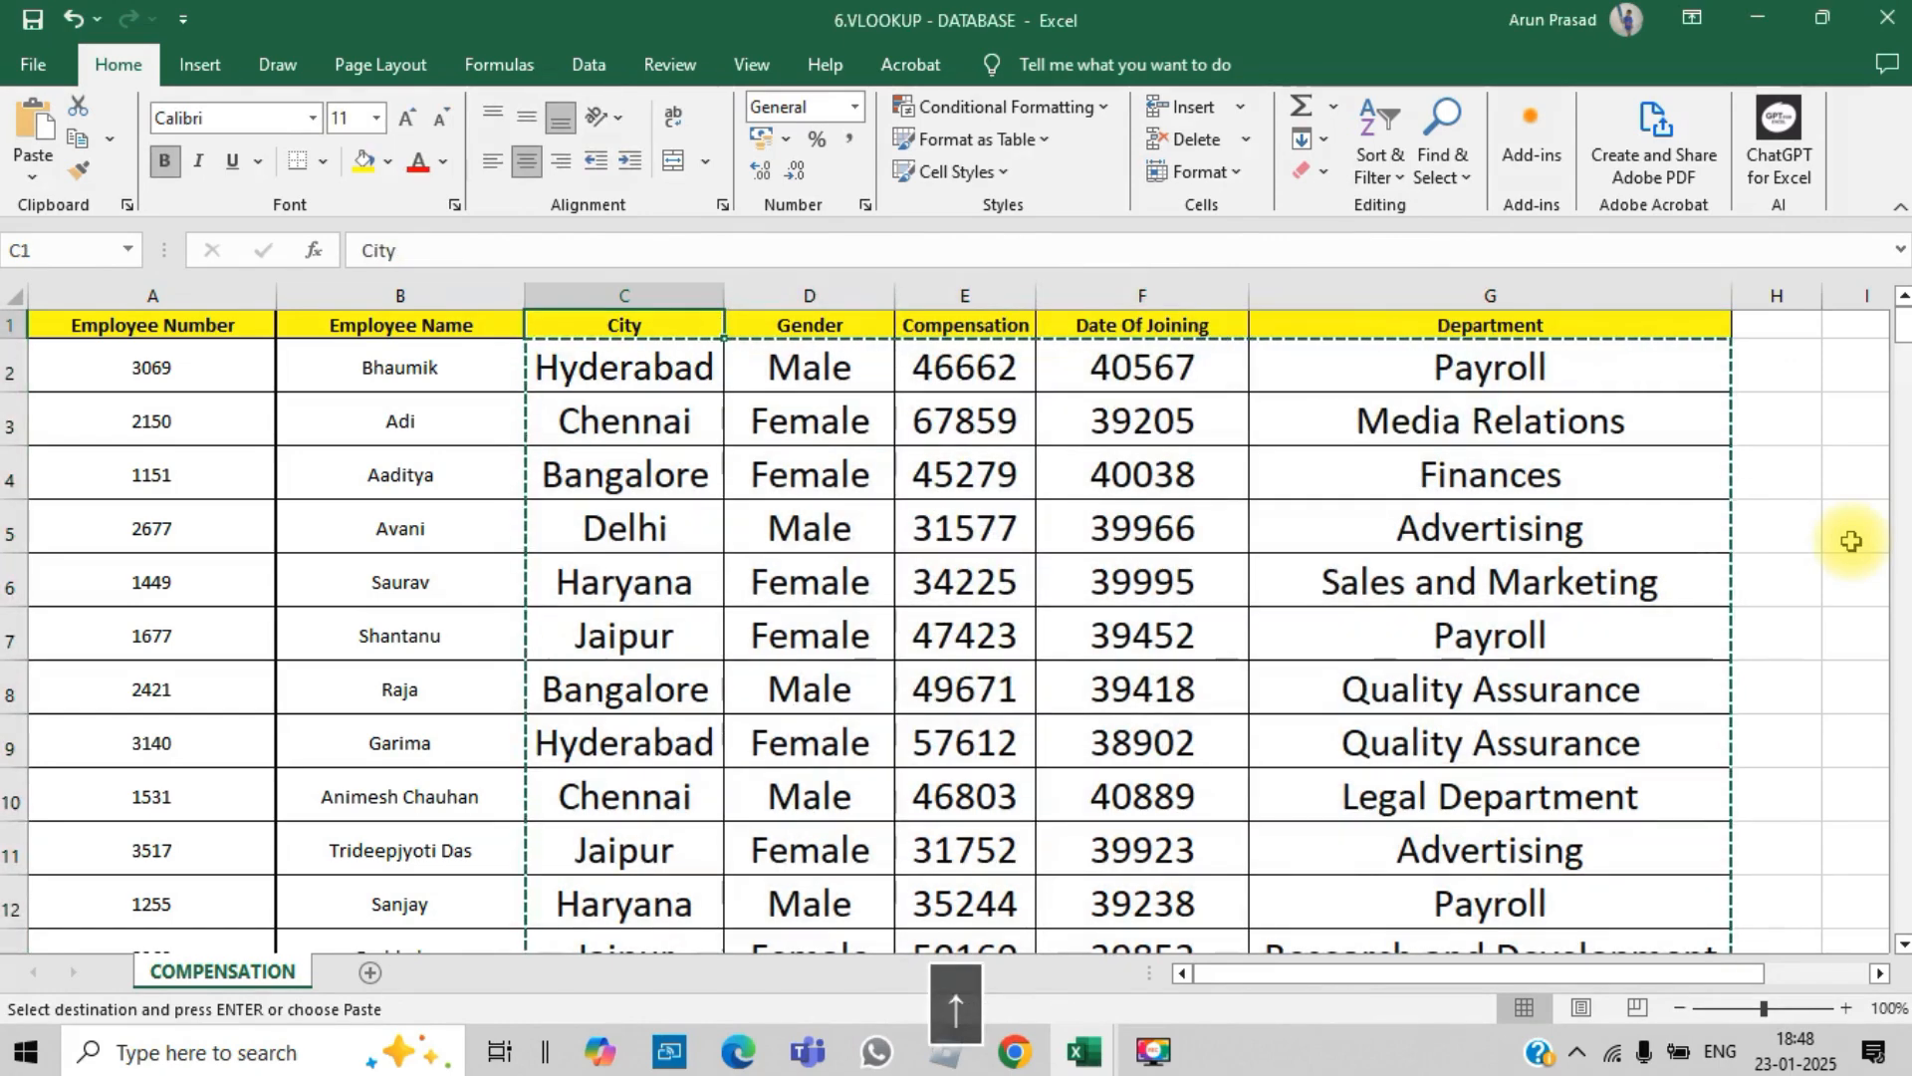
pyautogui.press('Escape')
# Step: Repeat the copy and values-only Paste Special on the City to Department data in C2:G201
pyautogui.press('Down')
pyautogui.hotkey('ctrl', 'shift', 'Right')
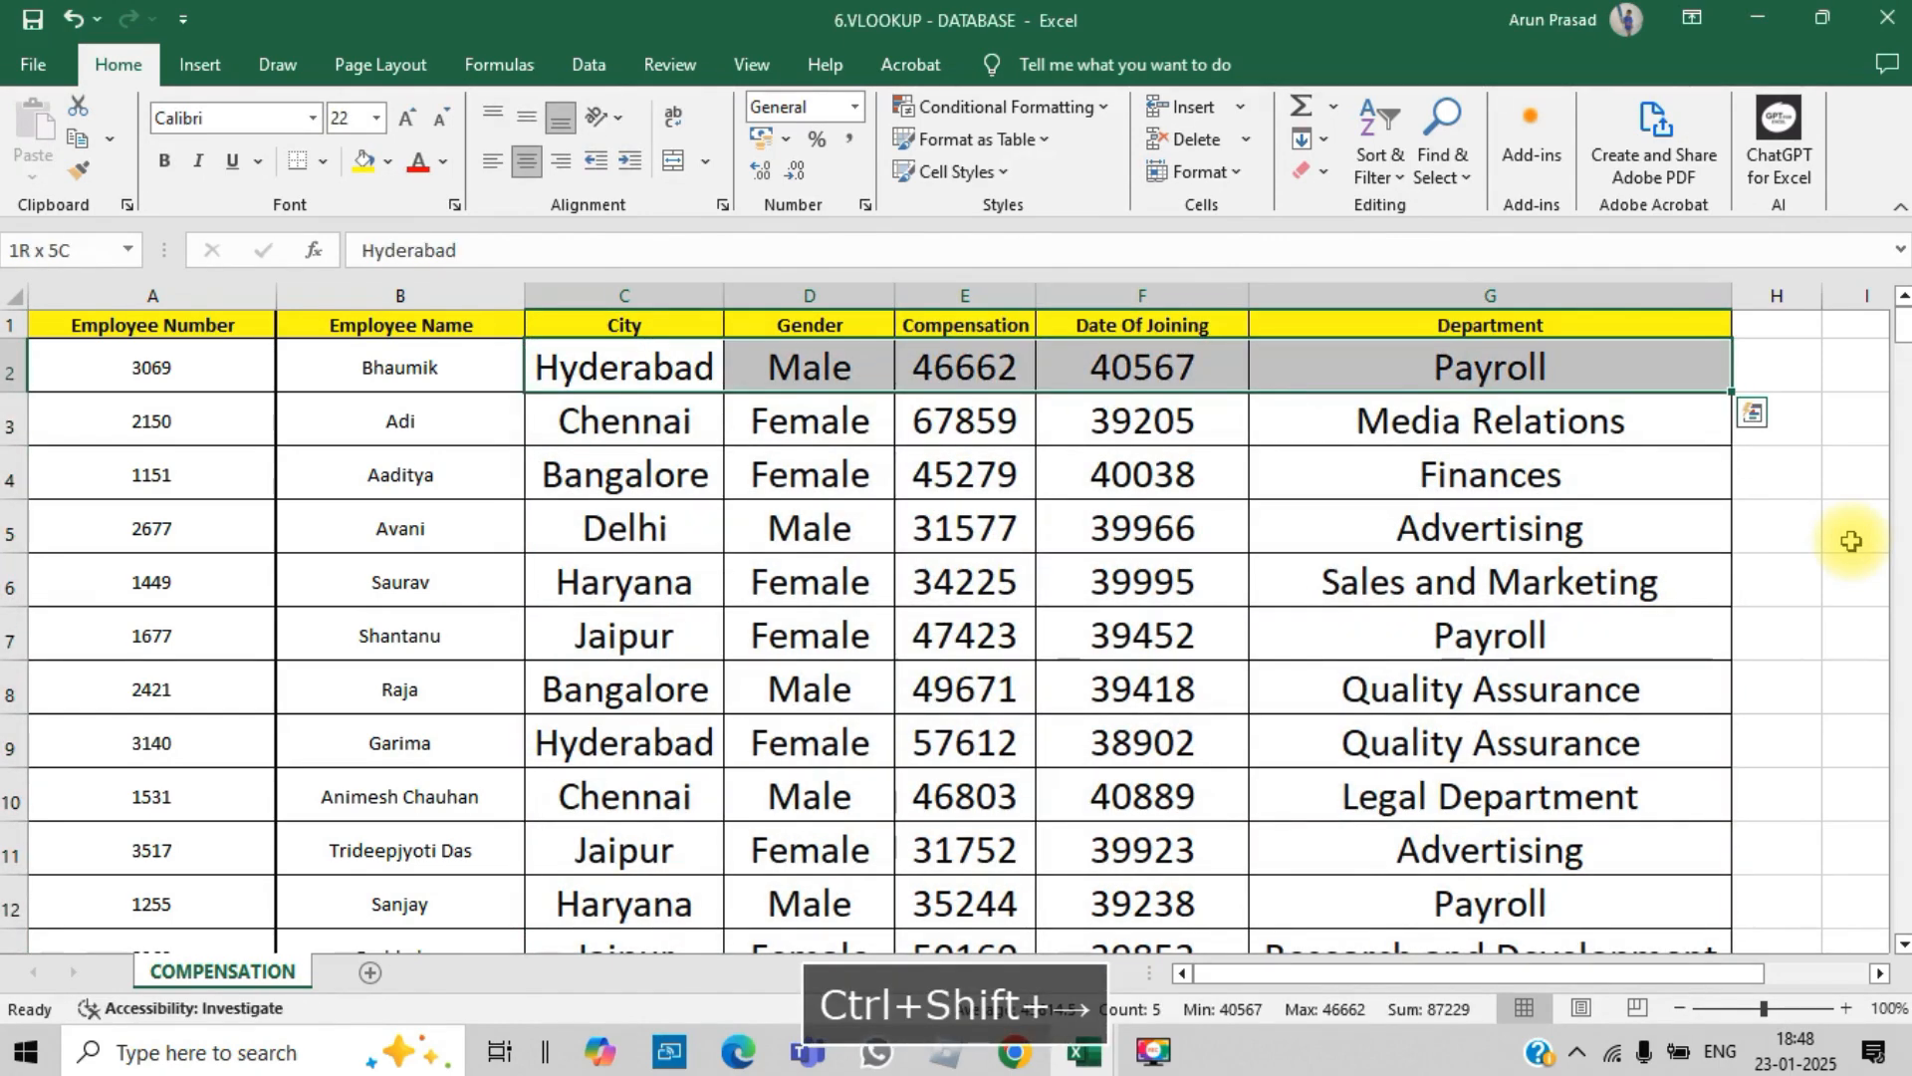
pyautogui.hotkey('ctrl', 'shift', 'Down')
pyautogui.hotkey('shift', 'Up')
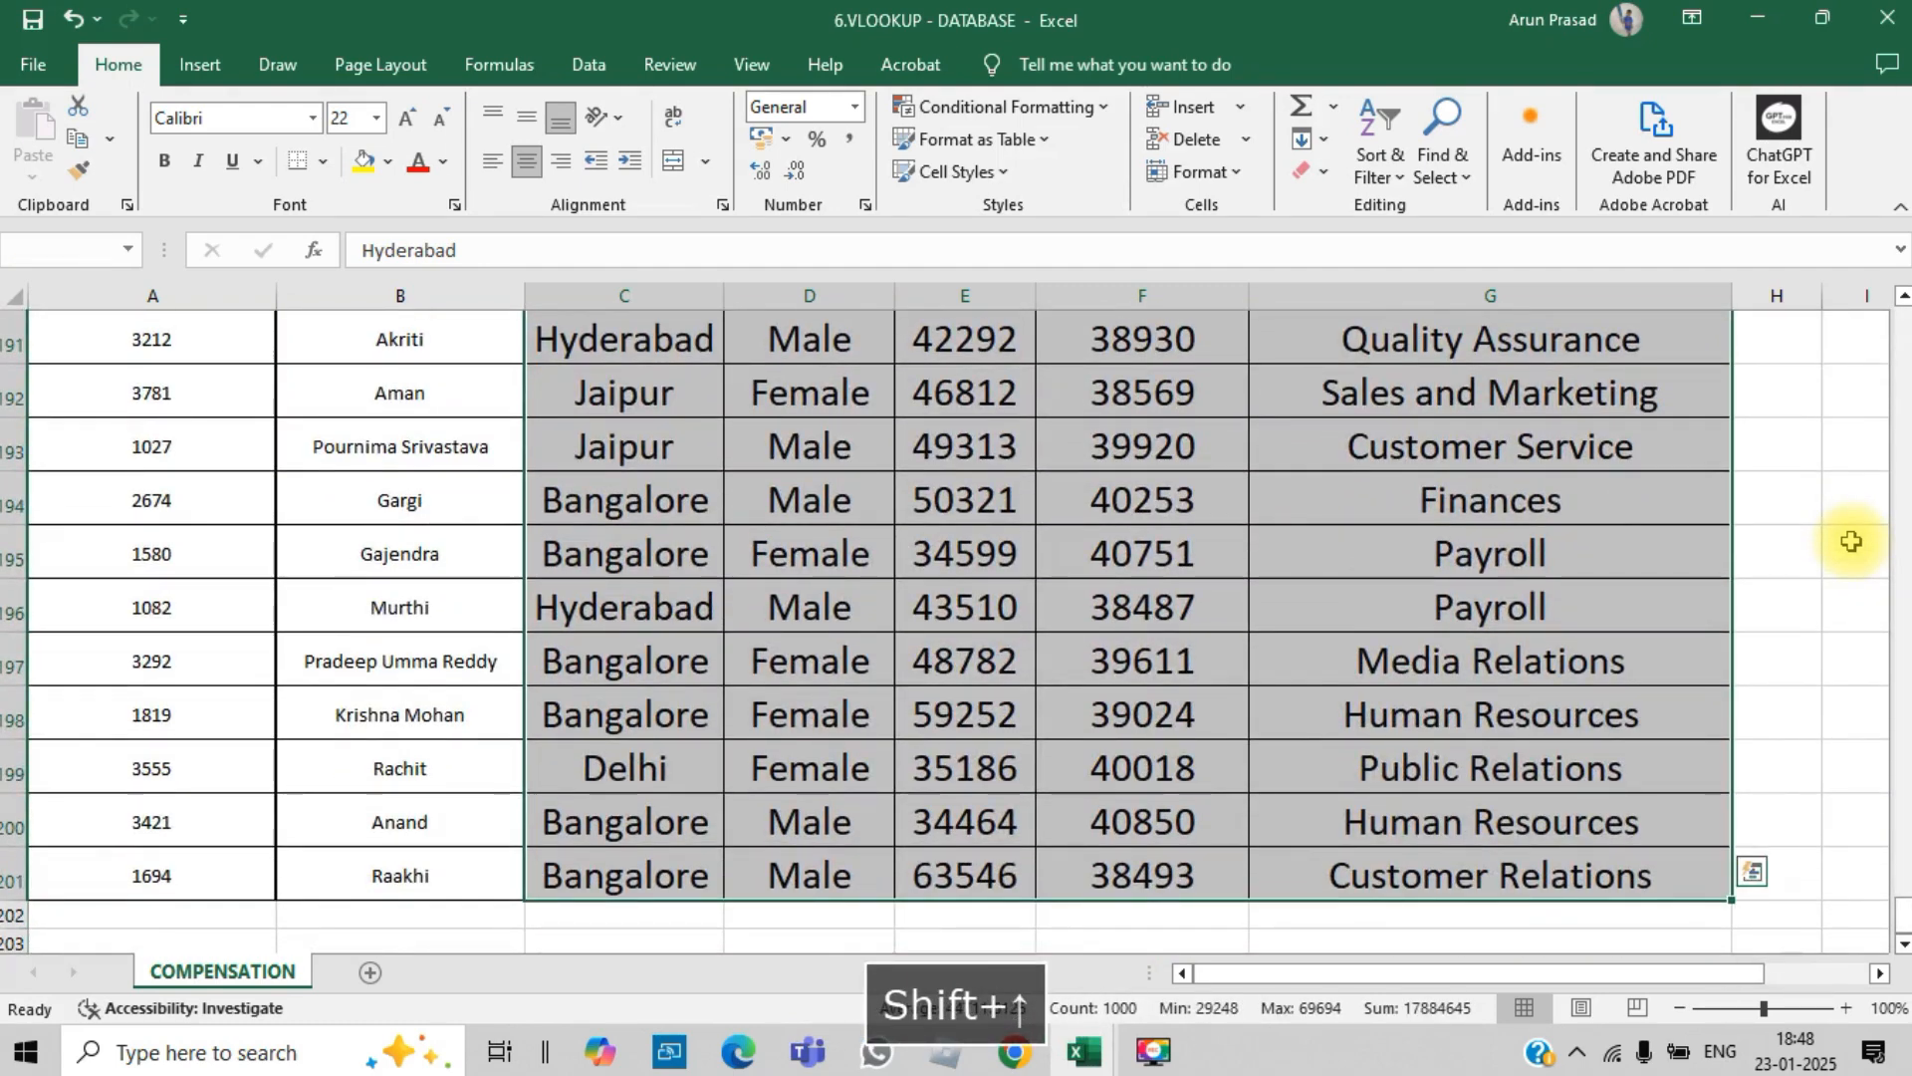
pyautogui.hotkey('ctrl', 'c')
pyautogui.hotkey('alt', 'e')
pyautogui.press('s')
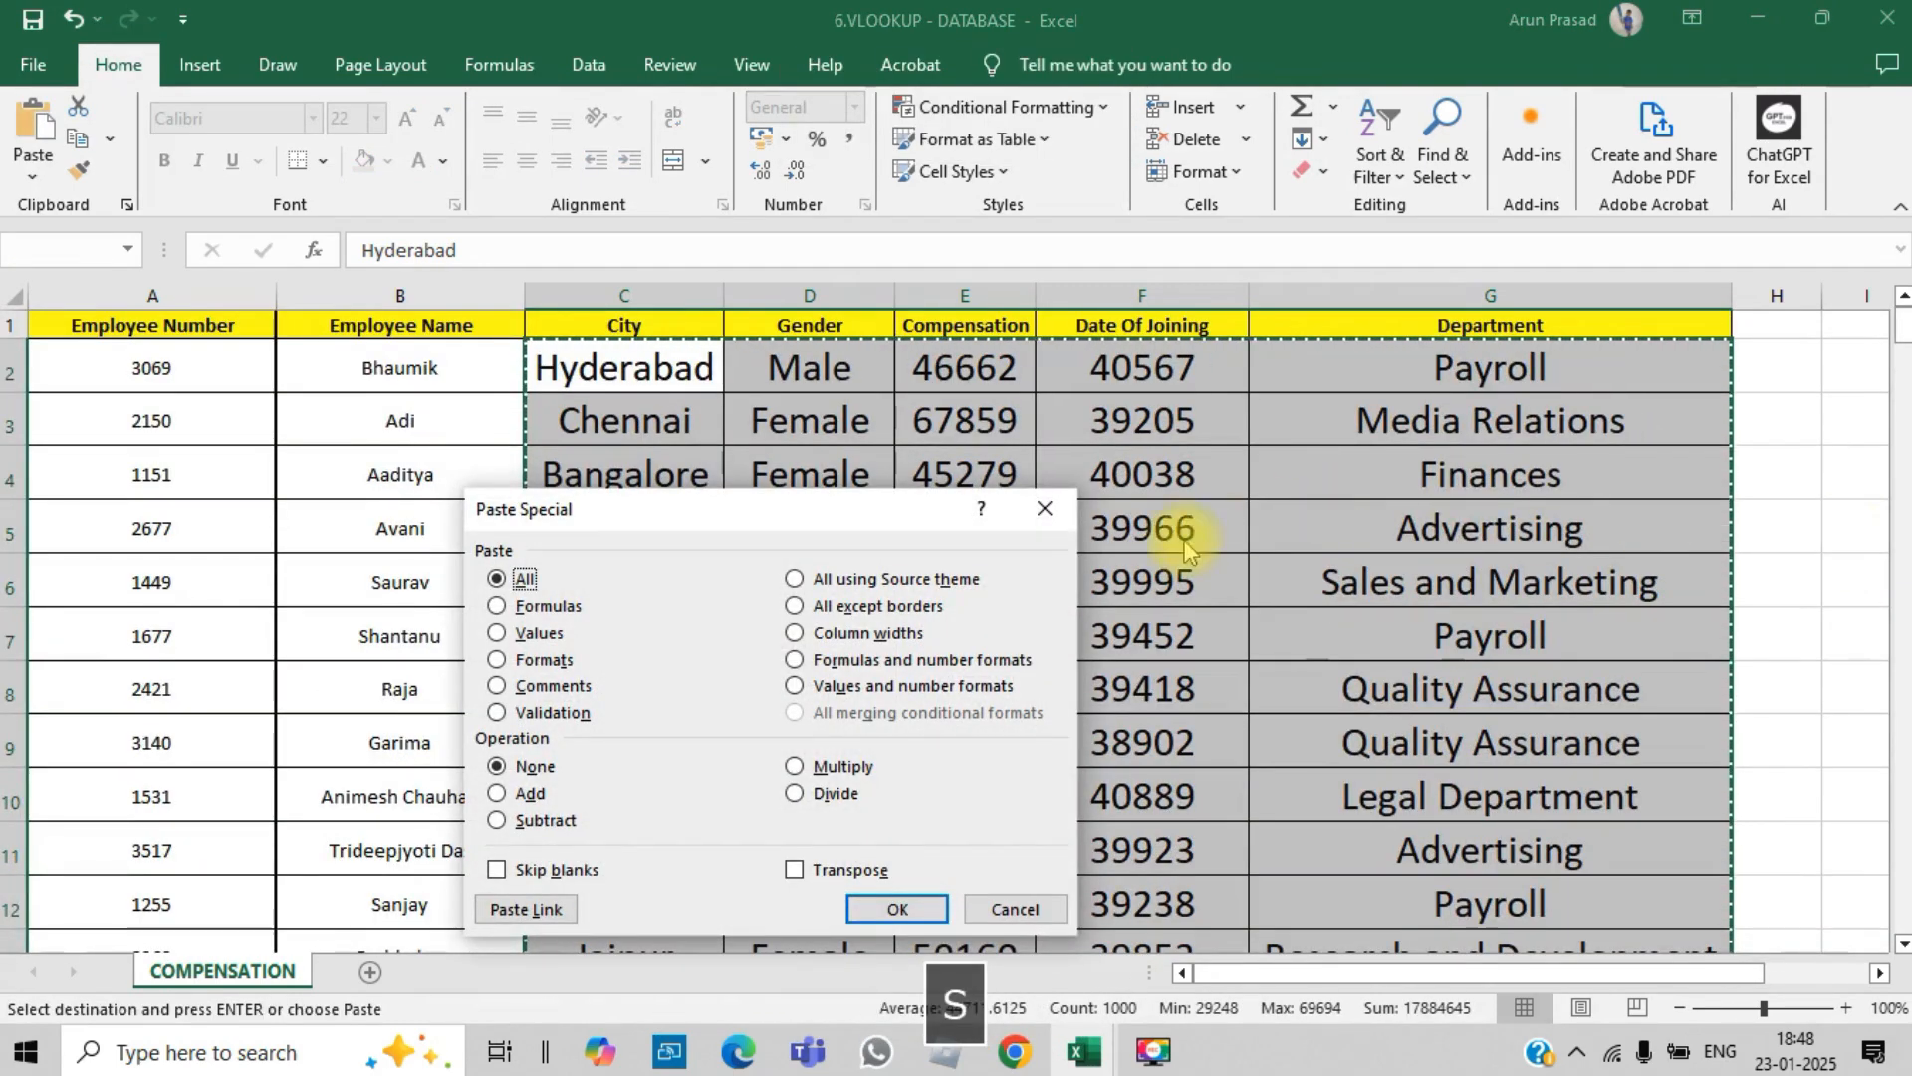
pyautogui.click(528, 633)
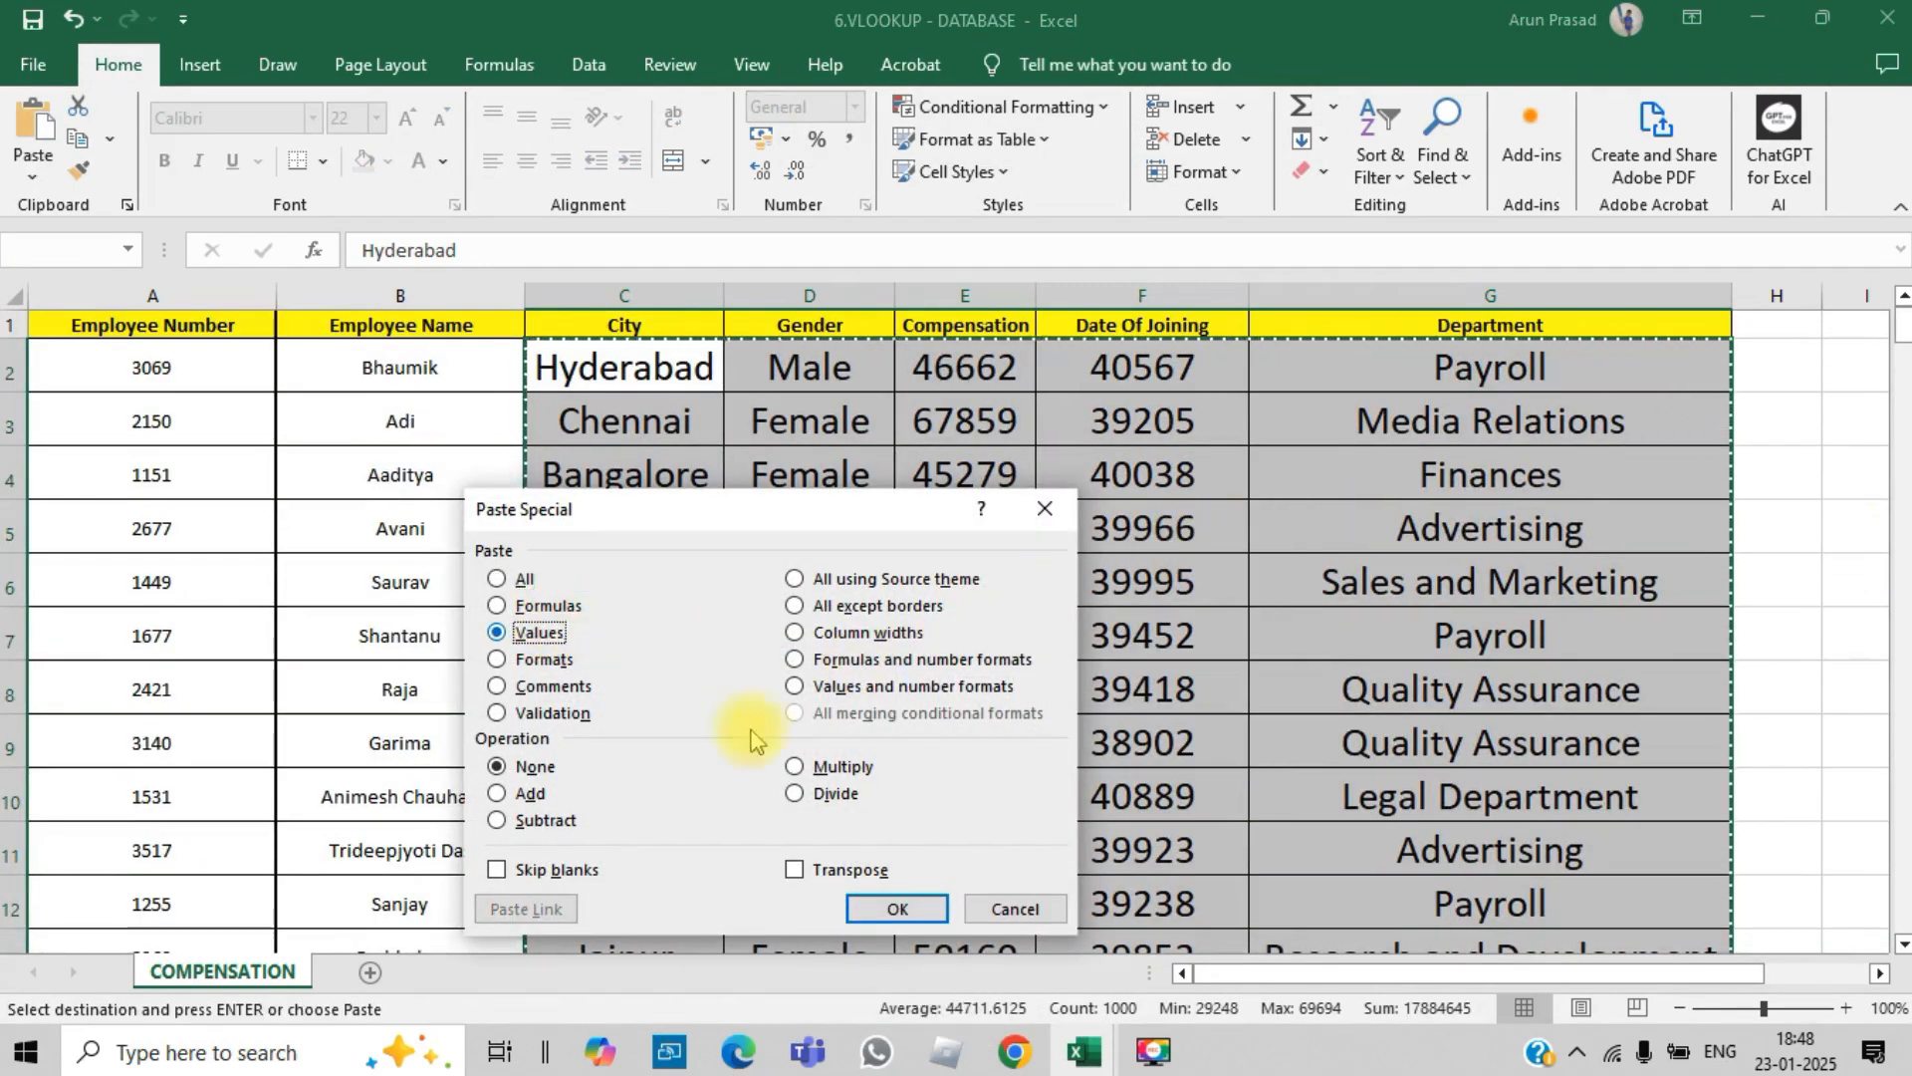
pyautogui.click(896, 908)
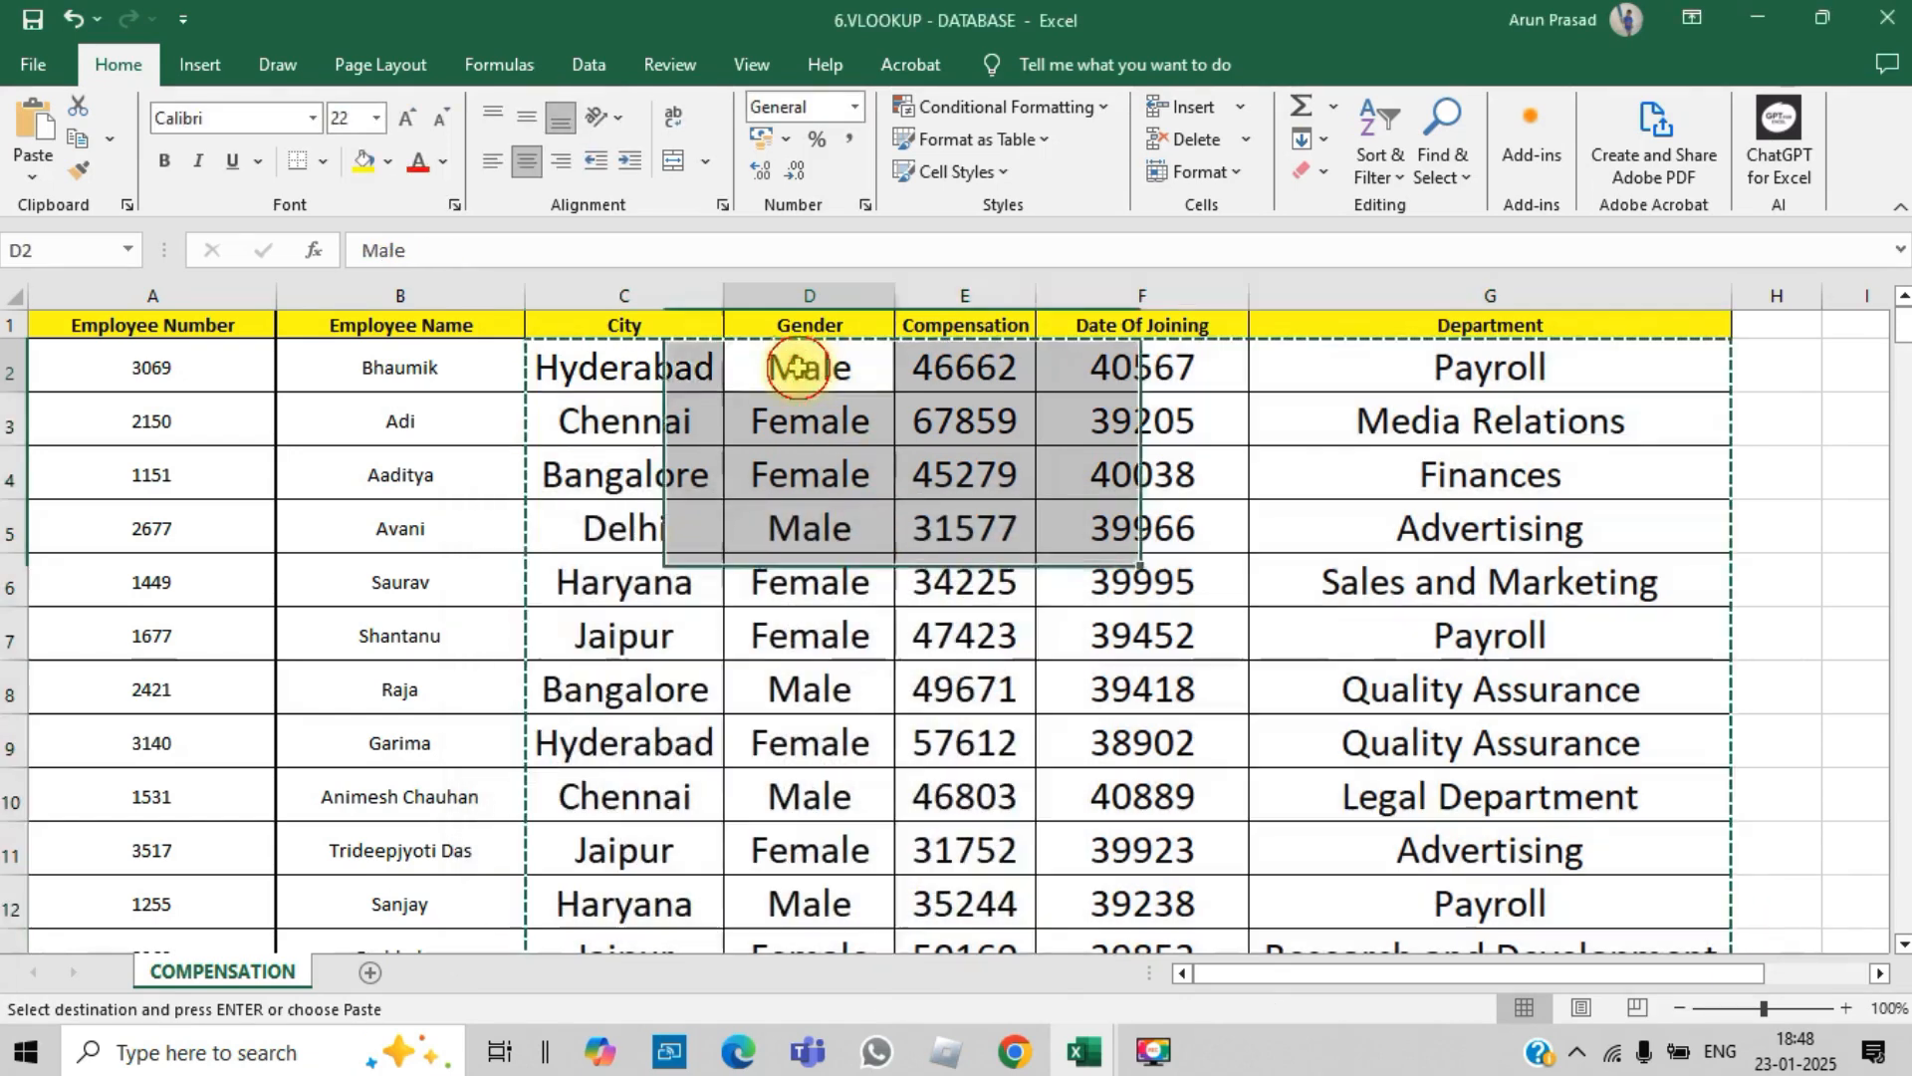
# Step: Check that the row 2 cells from City to Department hold plain values instead of formulas
pyautogui.press('Right')
pyautogui.press('Right')
pyautogui.press('Right')
pyautogui.press('Right')
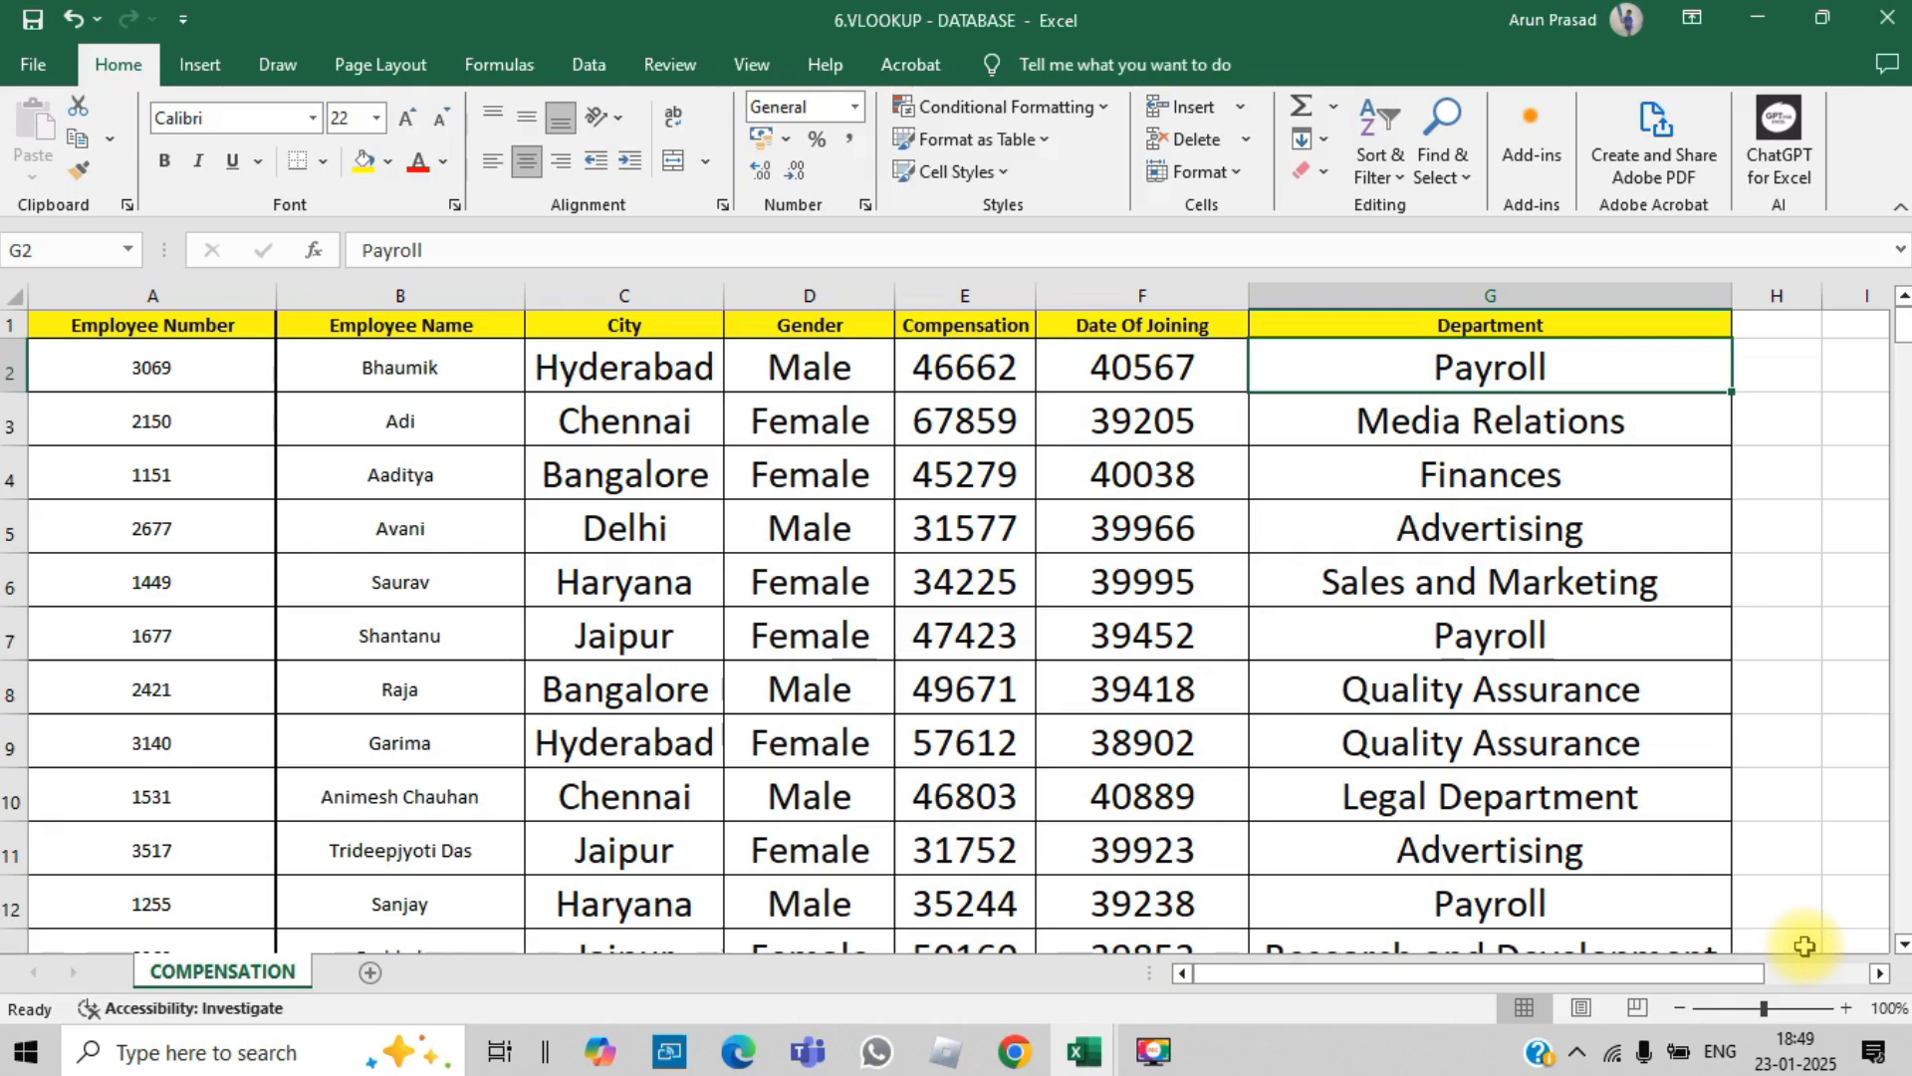
pyautogui.press('Left')
pyautogui.press('Left')
pyautogui.press('Left')
pyautogui.press('Left')
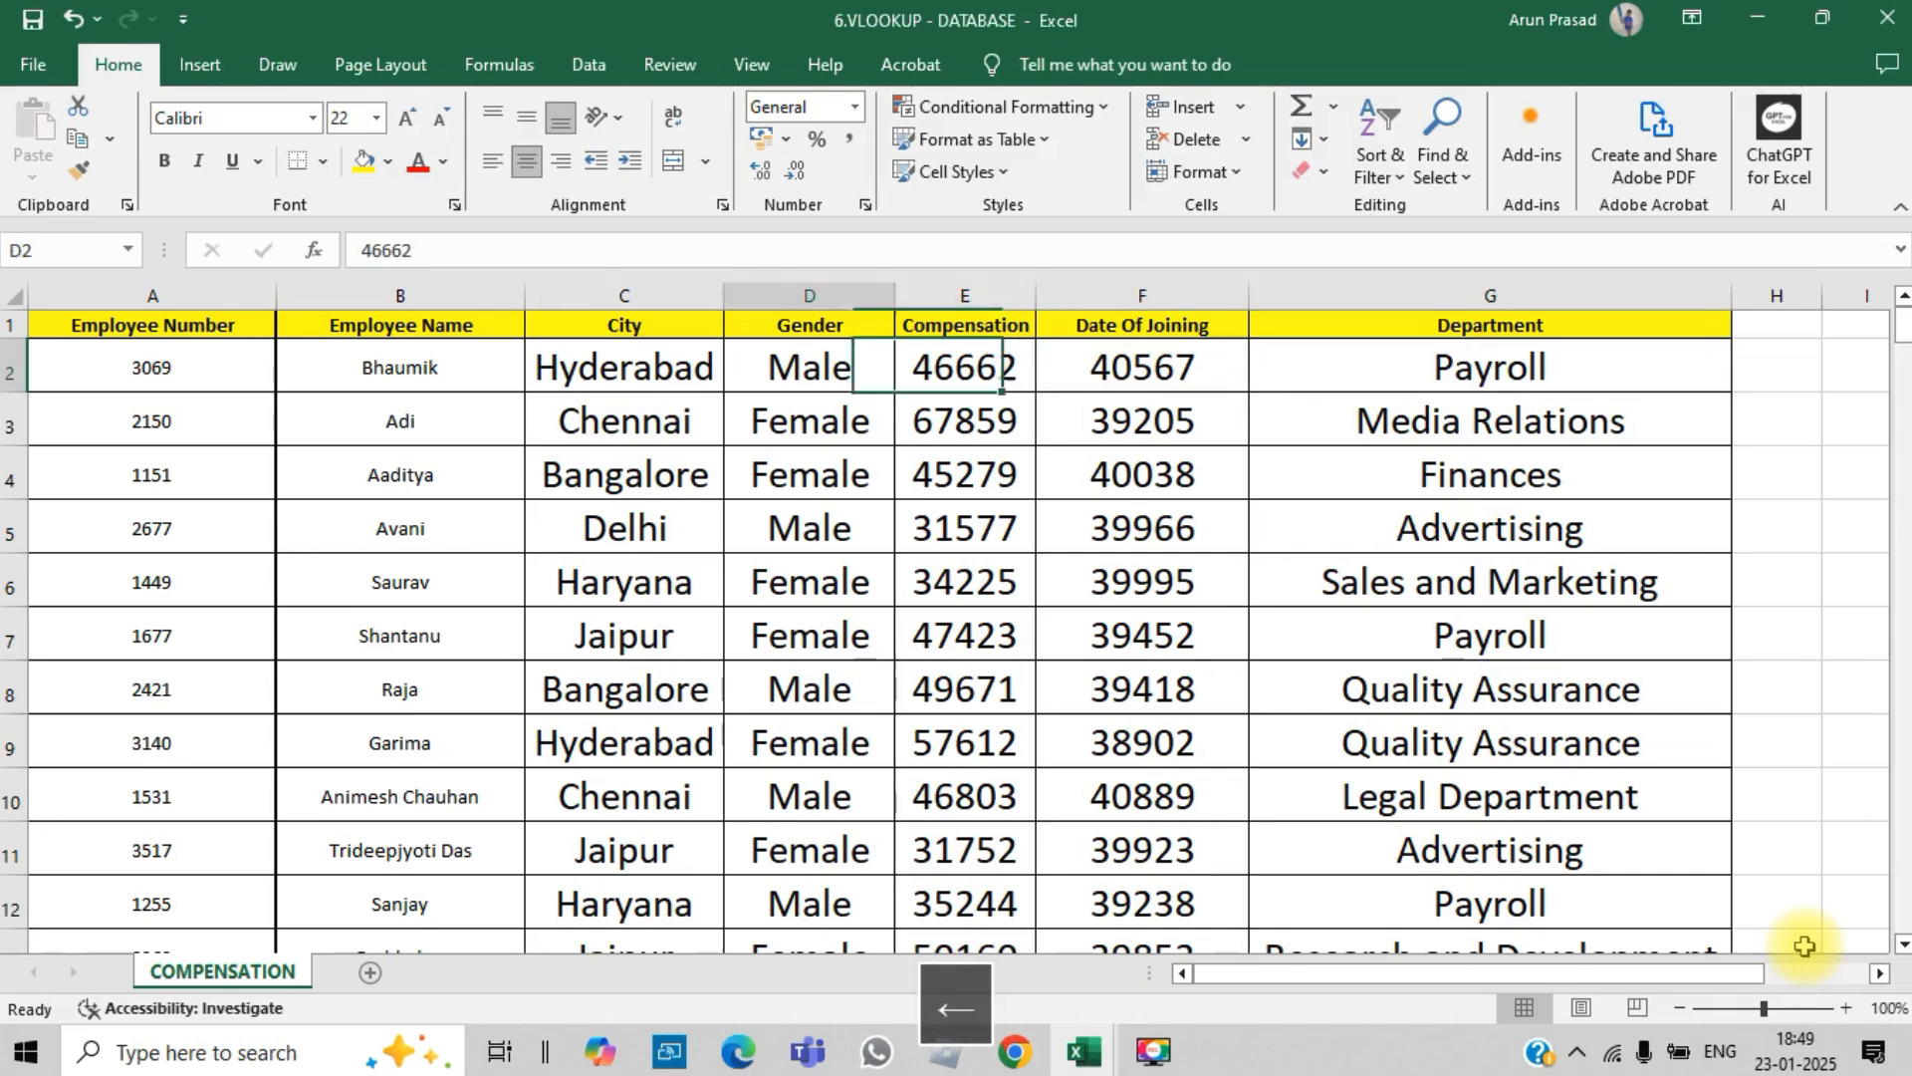